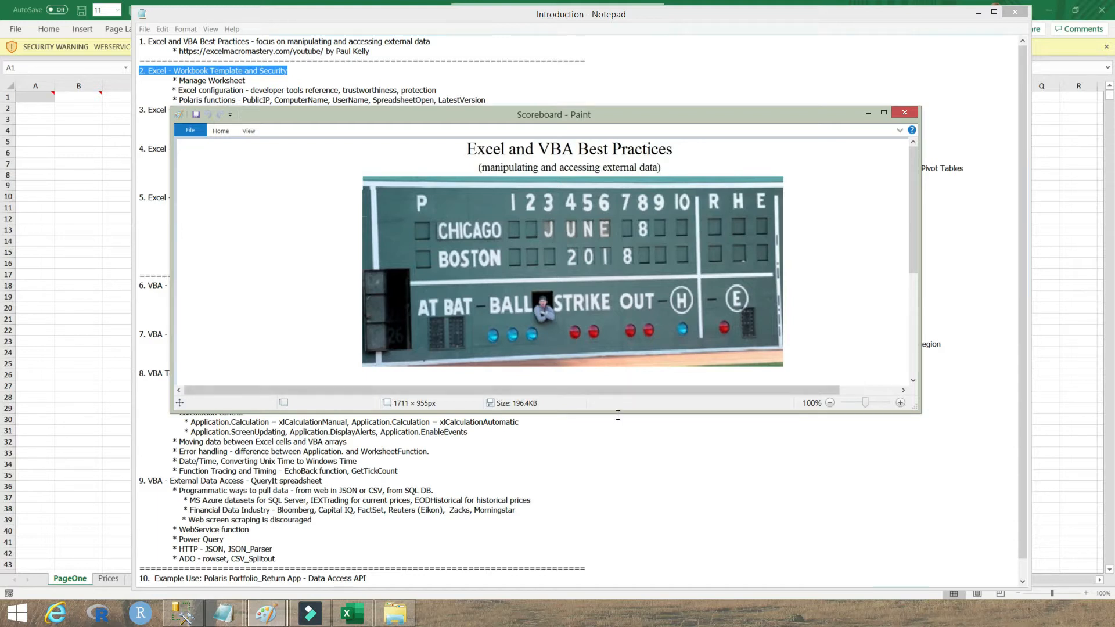
Step: Enlarge then minimize the scoreboard picture, highlight 'Manage Worksheet' in the outline, and bring QueryIt forward
left_click_drag(618, 411, 632, 580)
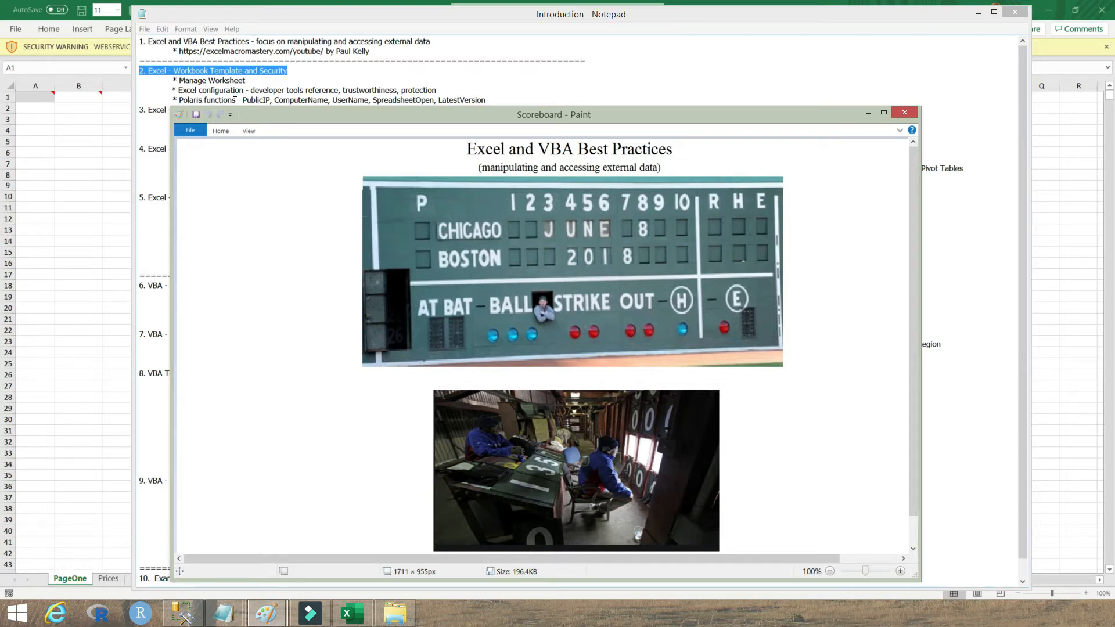
left_click(868, 113)
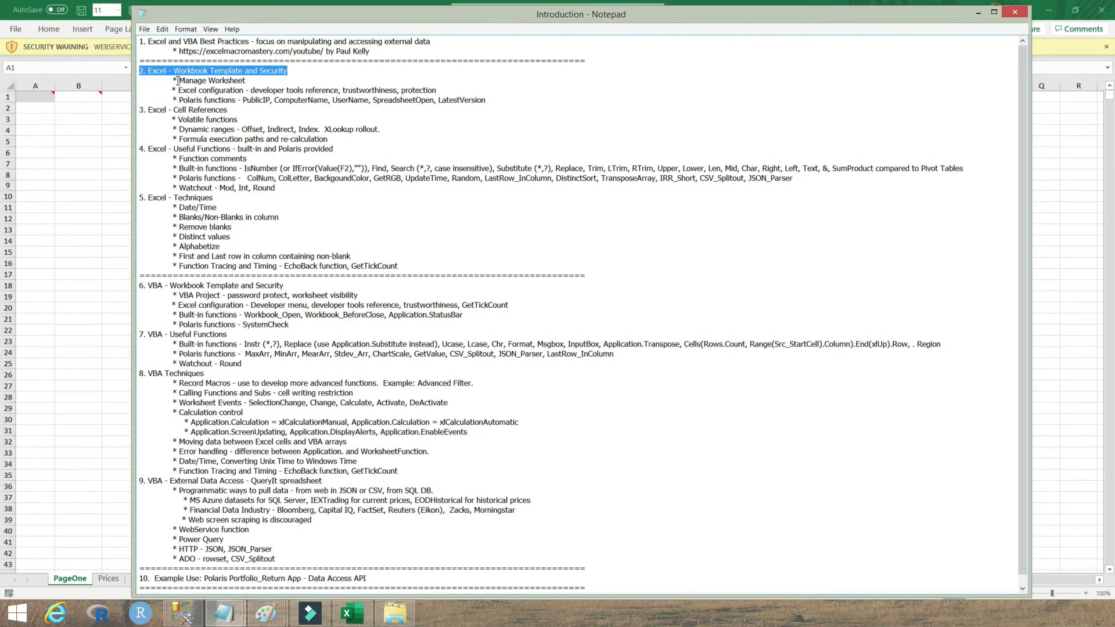
left_click_drag(178, 80, 249, 80)
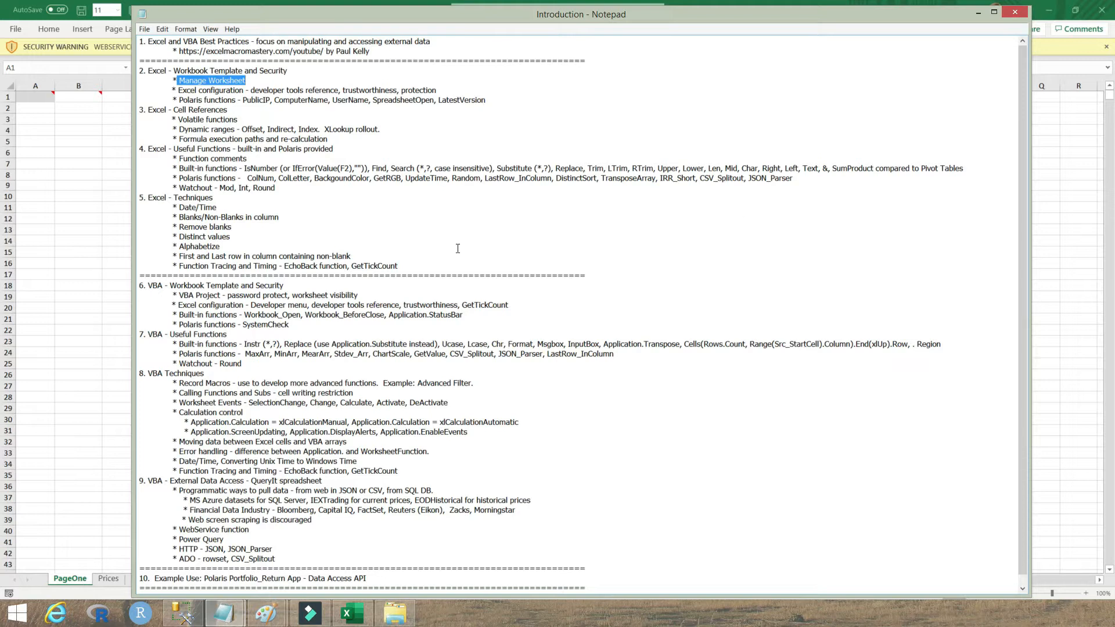
left_click(110, 325)
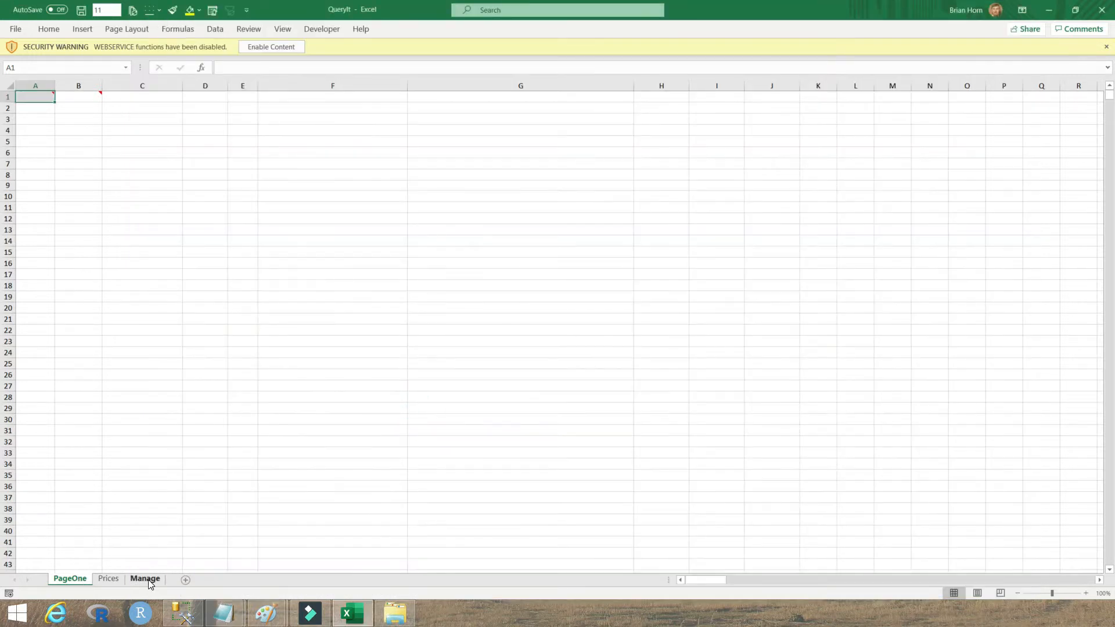
Step: On the Manage sheet, confirm A14's On/Off choice stays Off and view A15's note for value 3
left_click(145, 579)
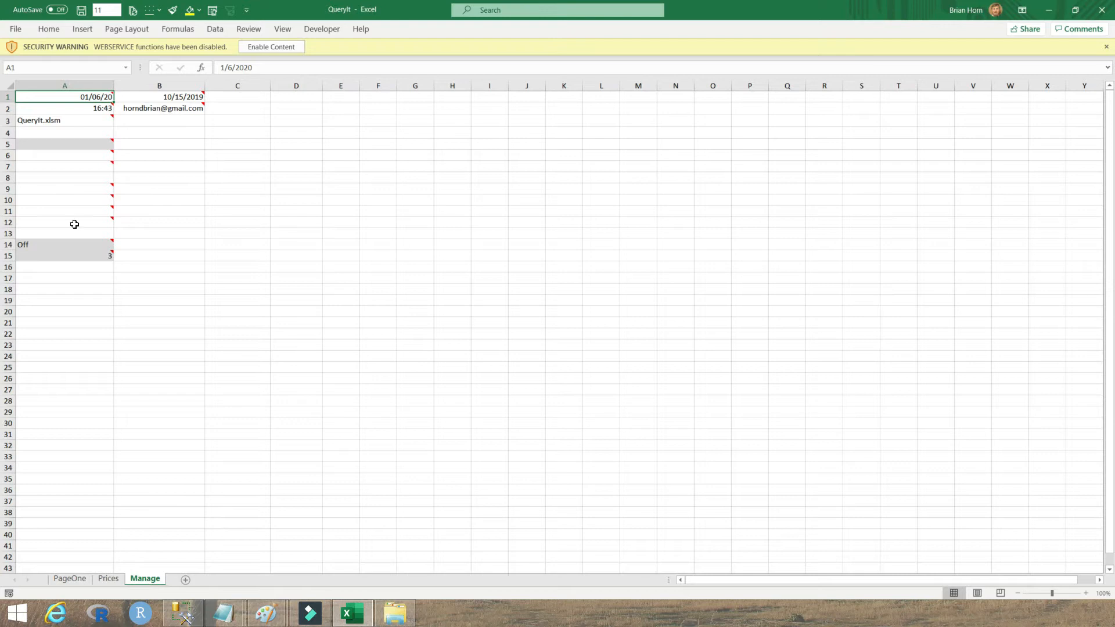
left_click_drag(82, 244, 81, 255)
left_click(118, 245)
left_click(47, 246)
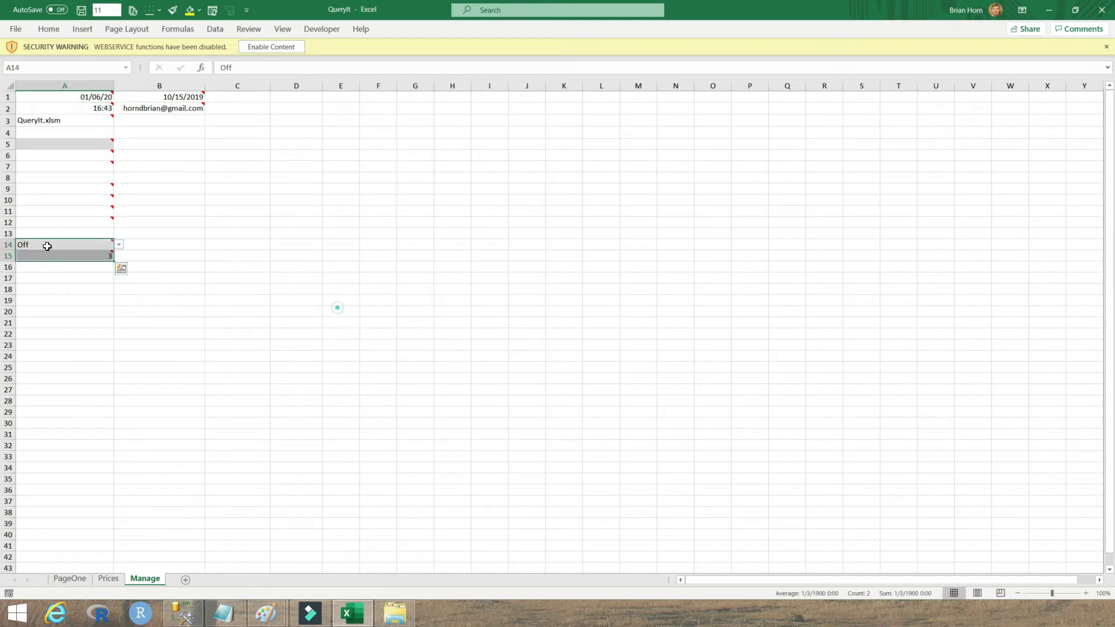
key("Down")
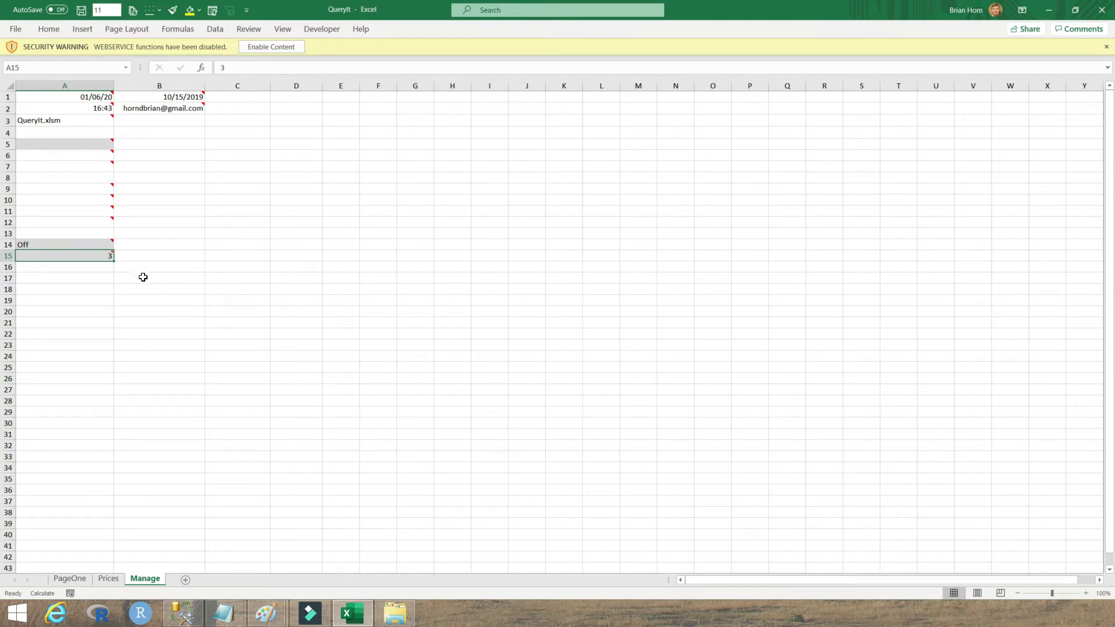
mouse_move(94, 256)
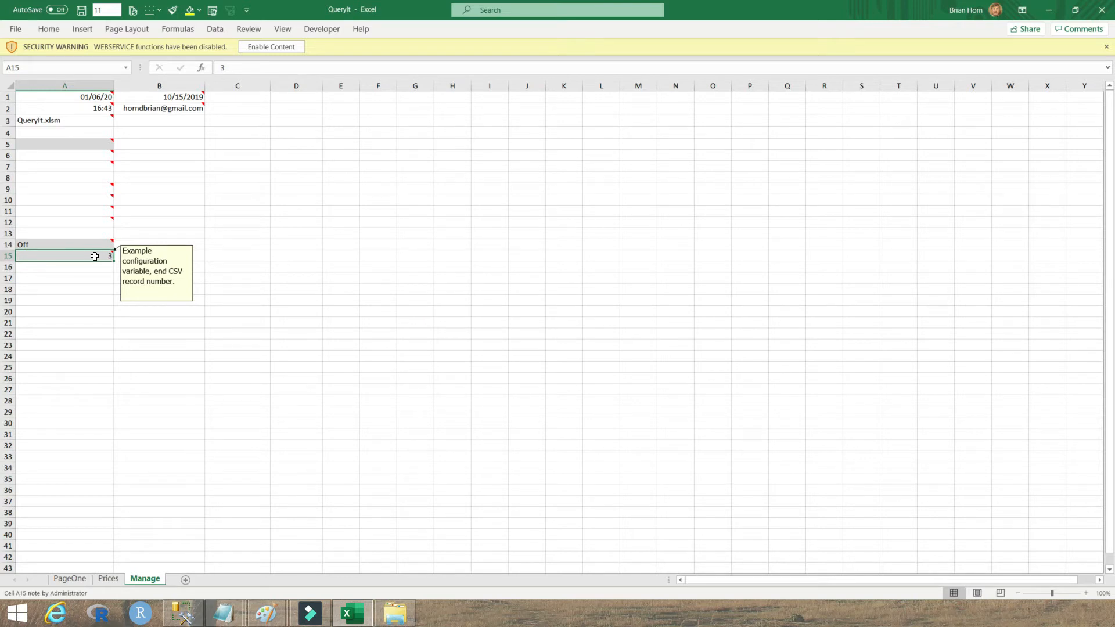
Step: Inspect the Prices formulas in Q11:Q17, re-enter 3 in Manage A15, then return to Notepad
left_click(109, 580)
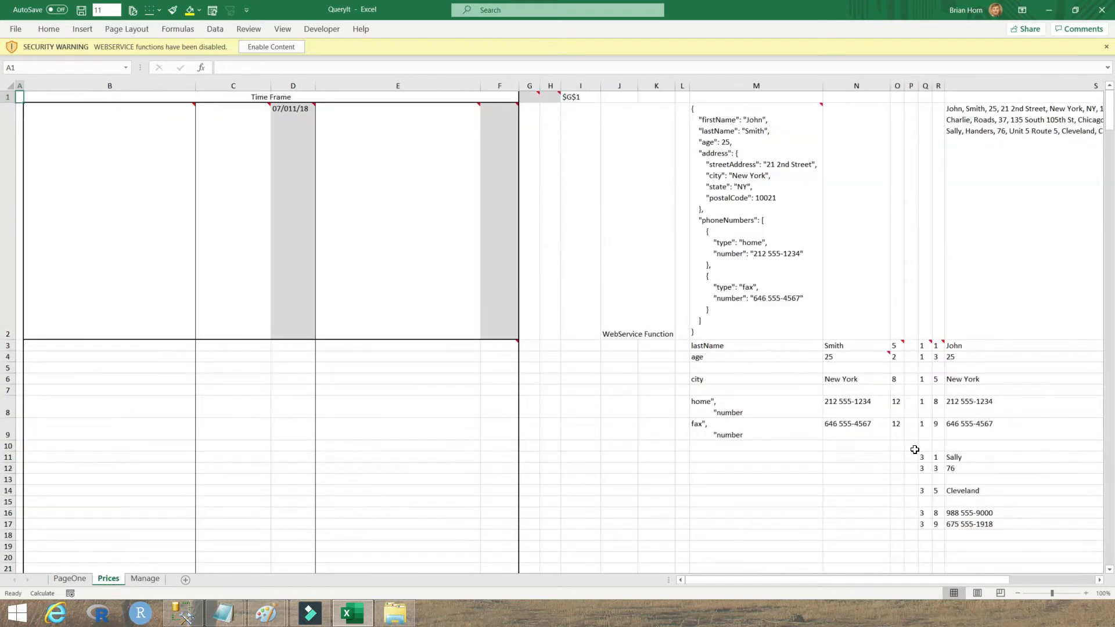
left_click_drag(923, 459, 921, 529)
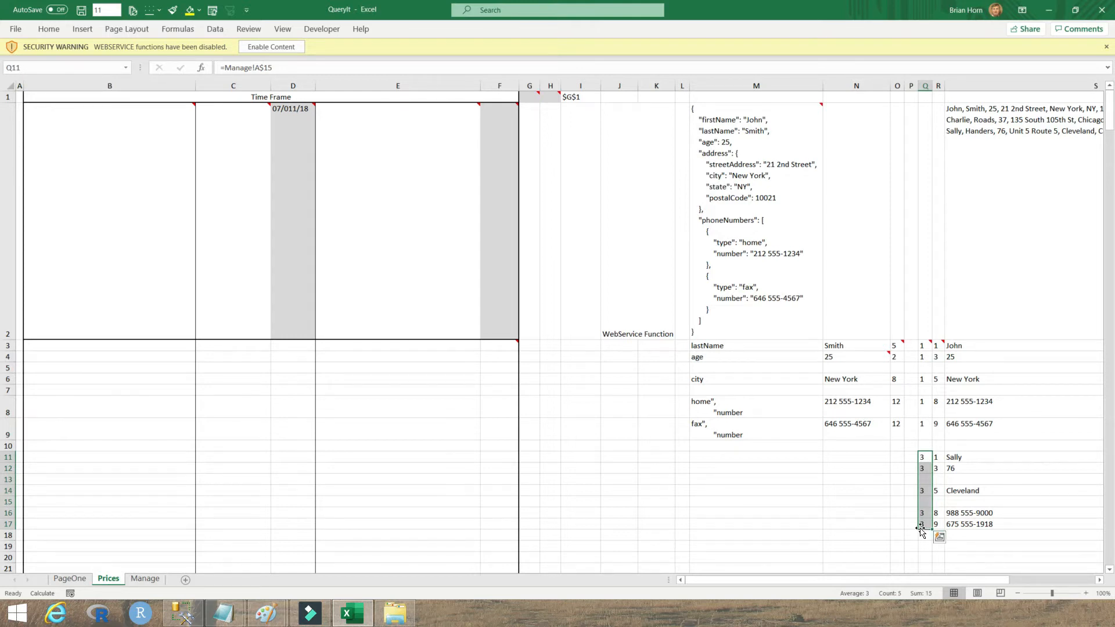
left_click(145, 579)
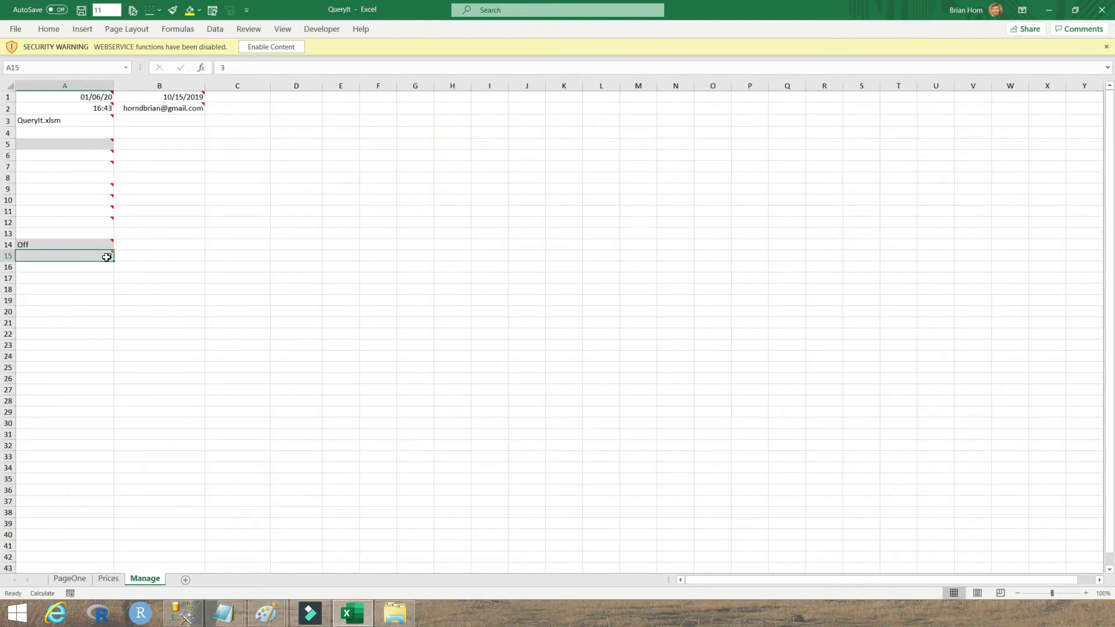
key("Down")
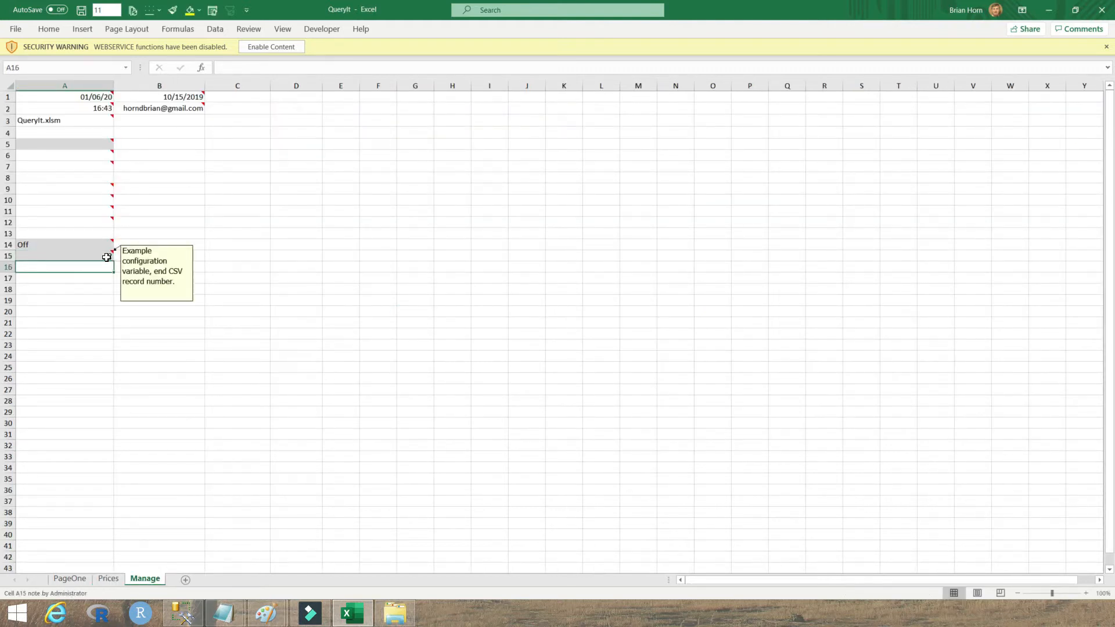
left_click(107, 258)
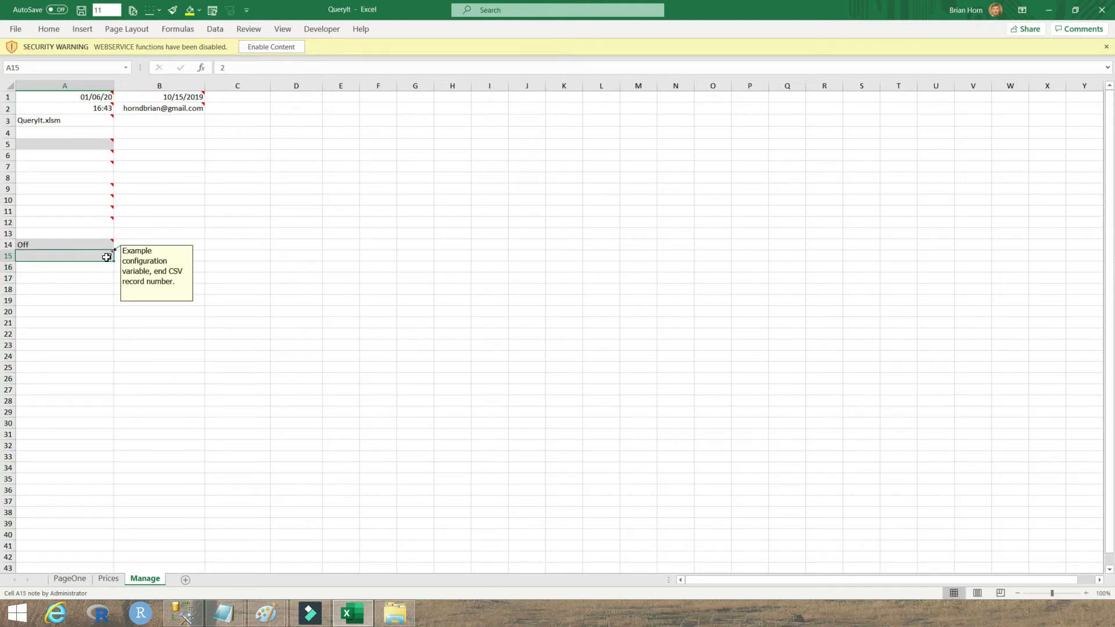
type("3")
key("Return")
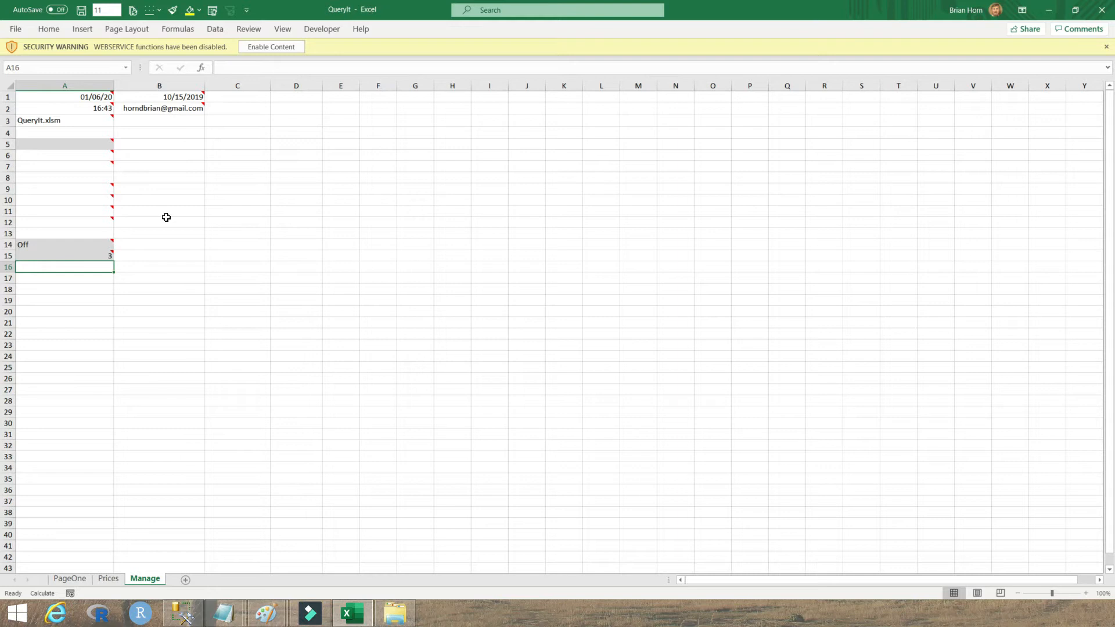
key("alt+Tab")
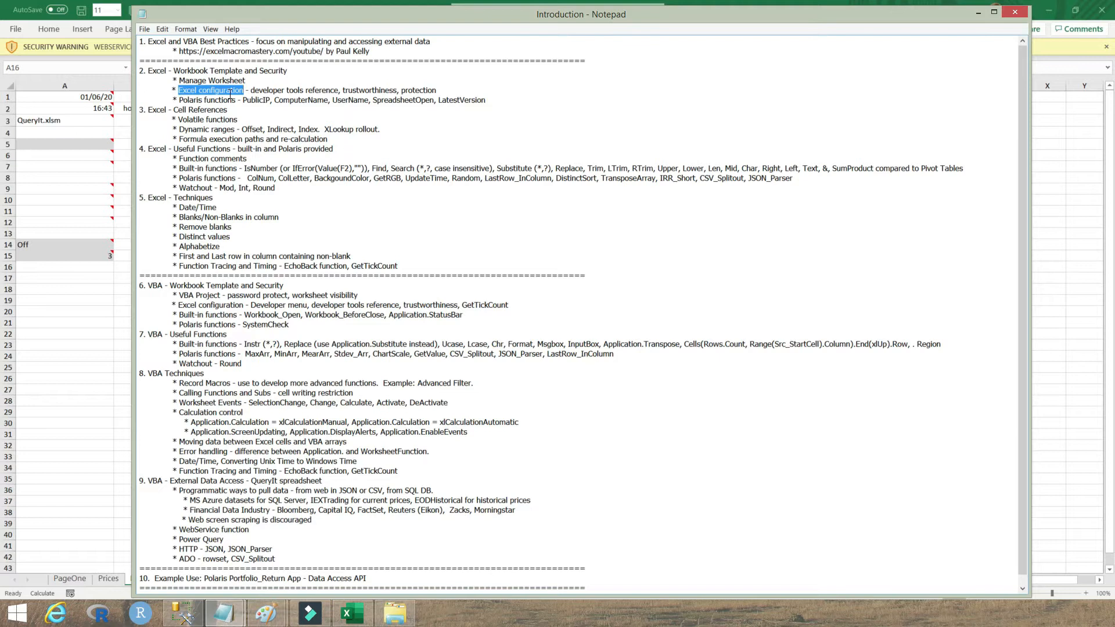
Step: Bring the QueryIt workbook forward and open its File backstage view
left_click(30, 33)
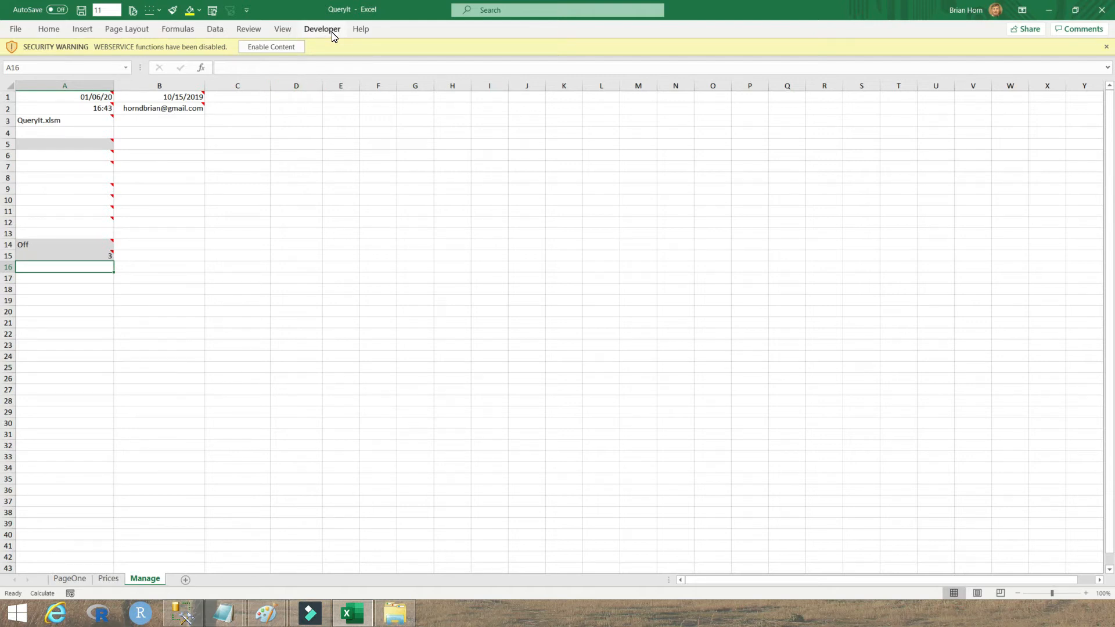
left_click(16, 29)
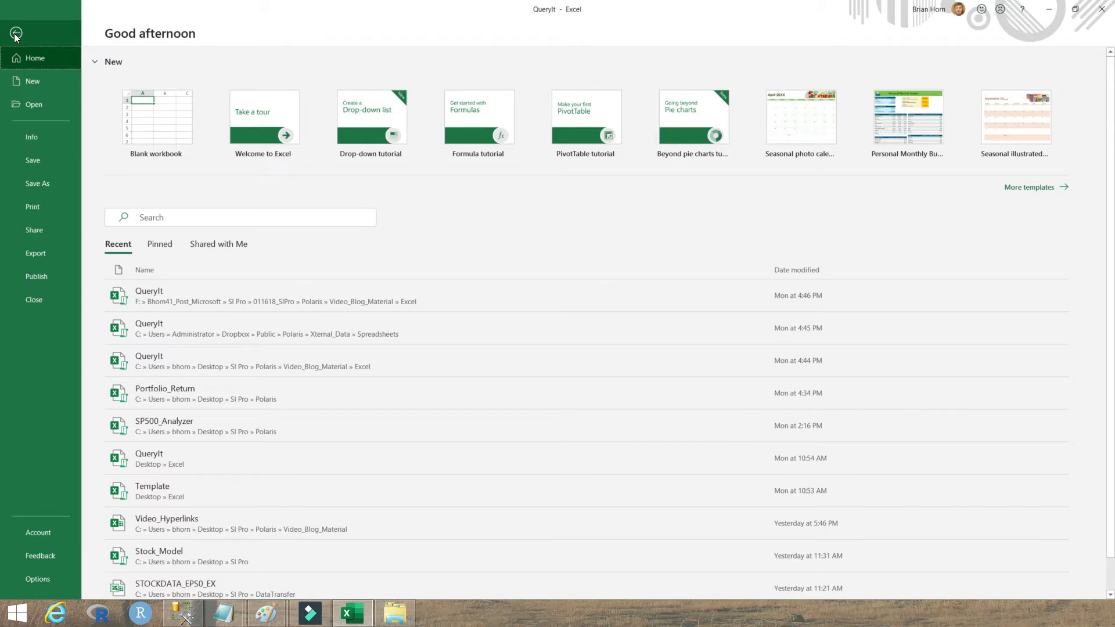
Step: Enable the Developer tab under Customize Ribbon, then open the Visual Basic editor from it
left_click(46, 583)
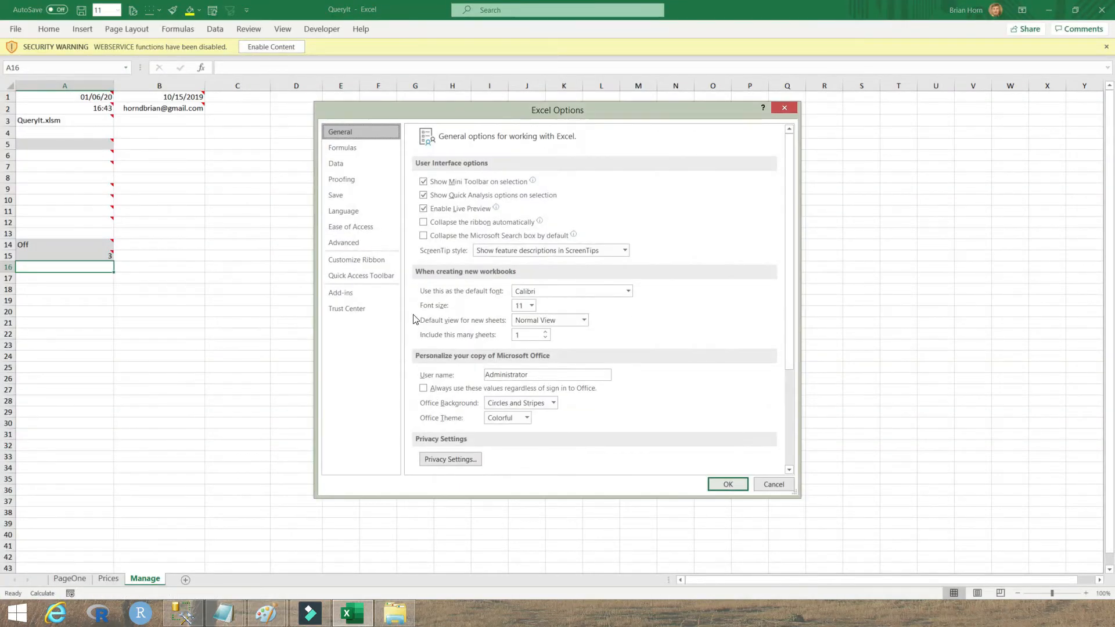
left_click(370, 260)
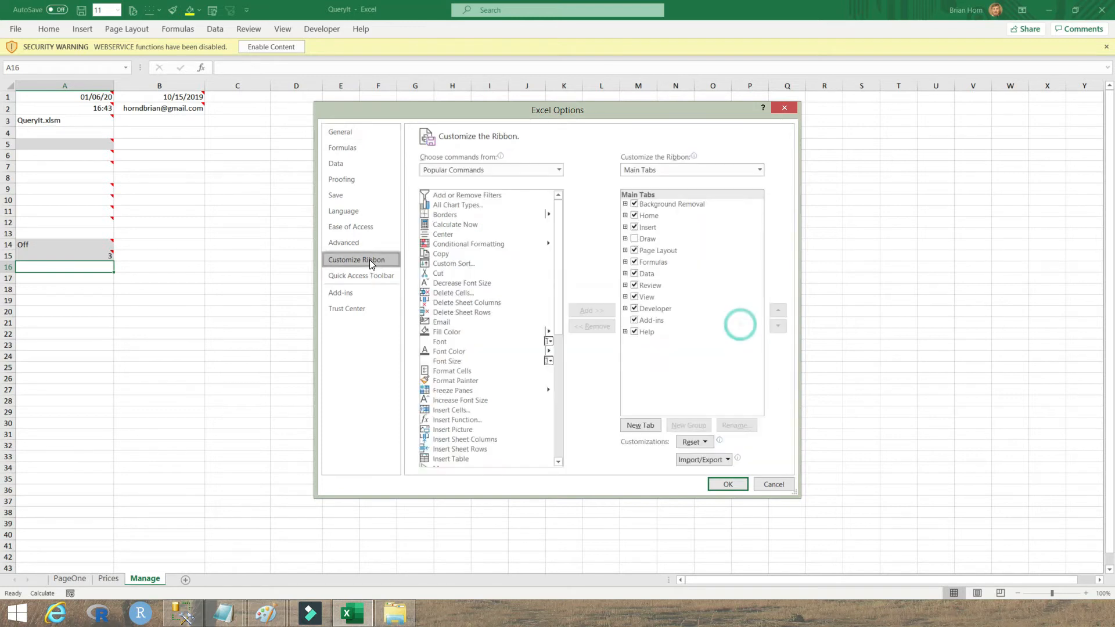
left_click(639, 311)
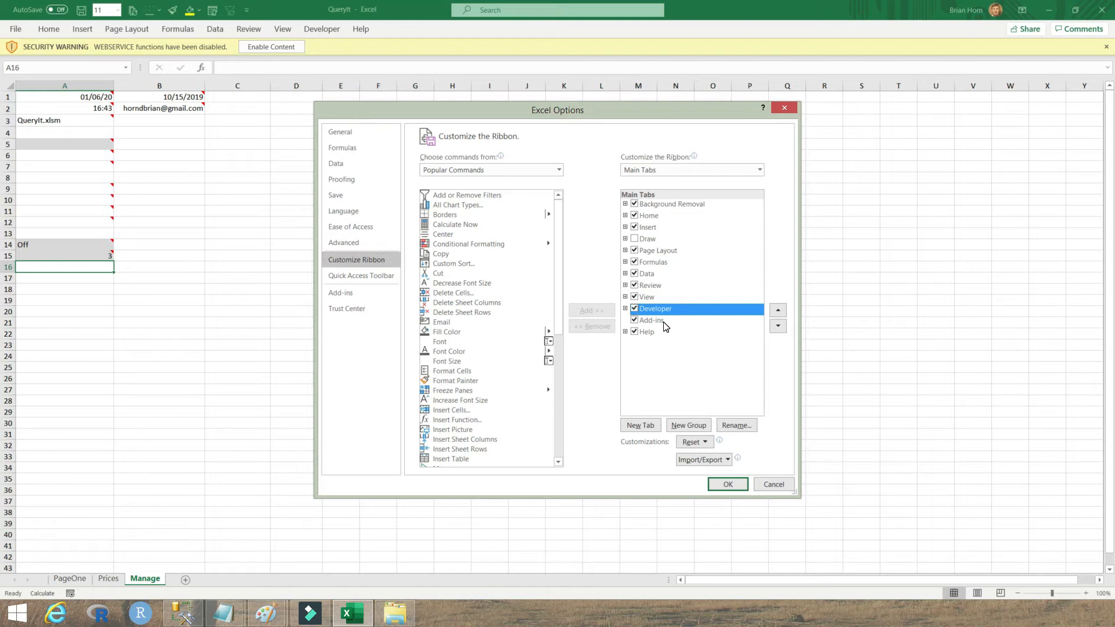
left_click(726, 484)
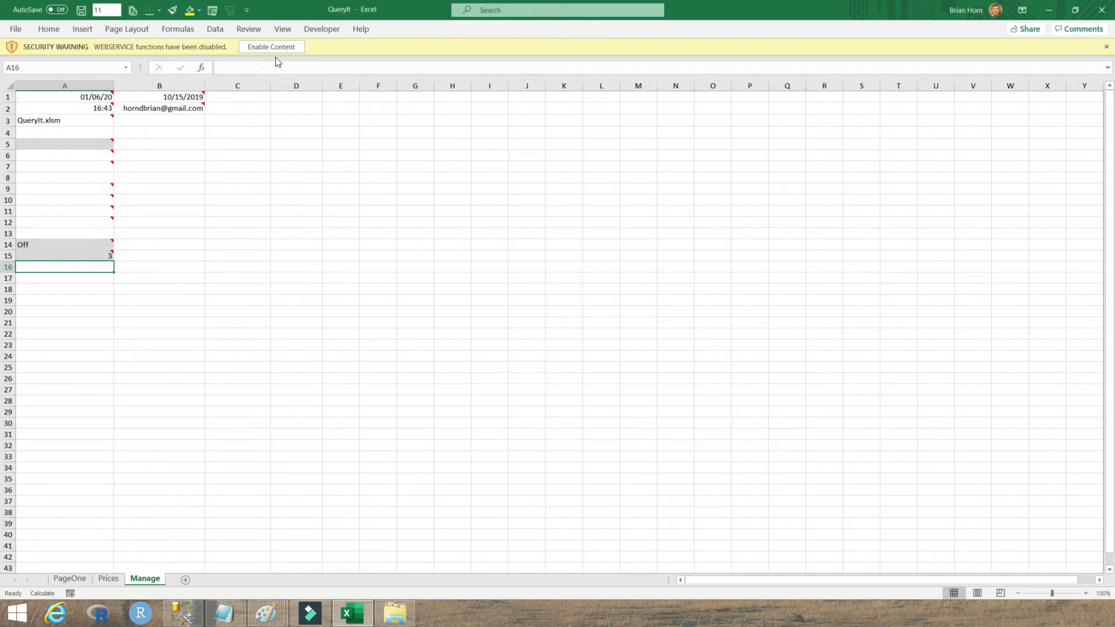
left_click(330, 30)
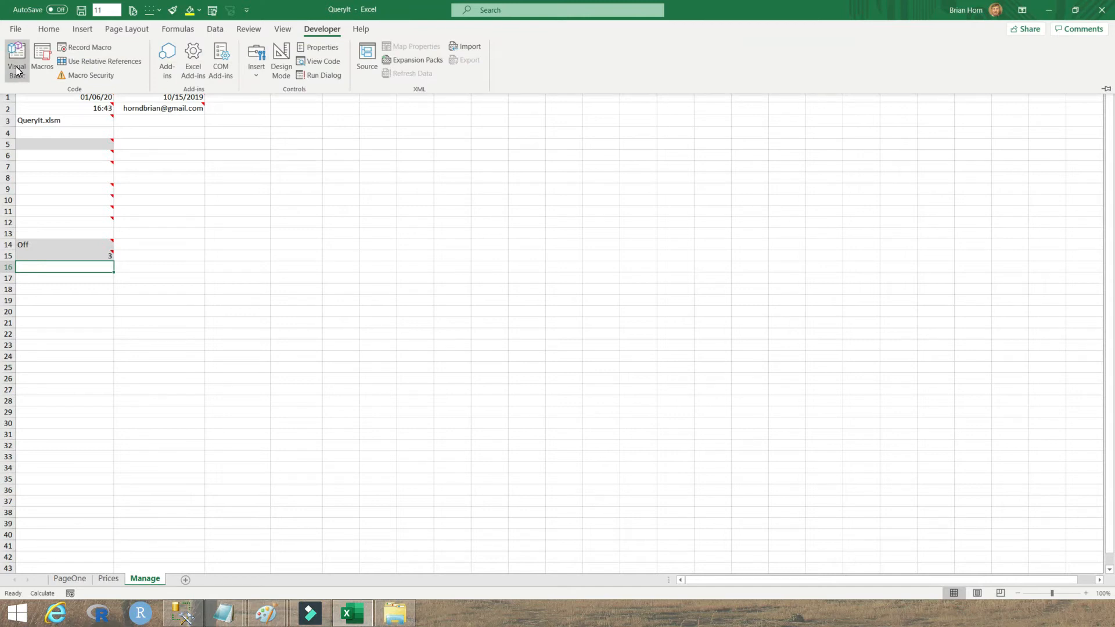
left_click(298, 83)
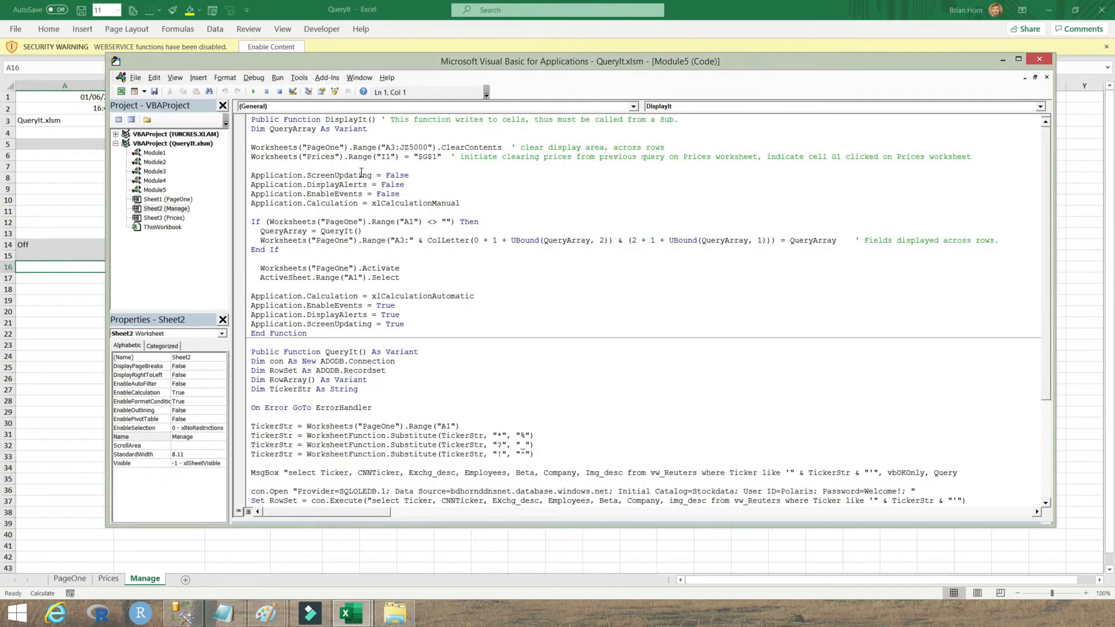
Step: Open the project's References list from the VBA editor's Tools menu
left_click(300, 79)
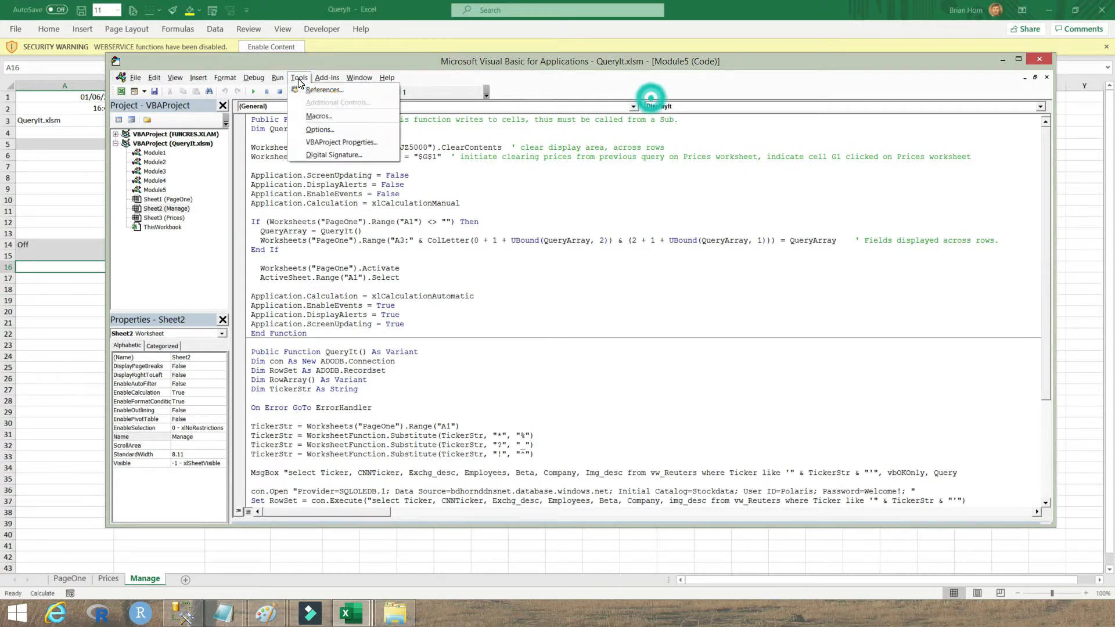
left_click(319, 90)
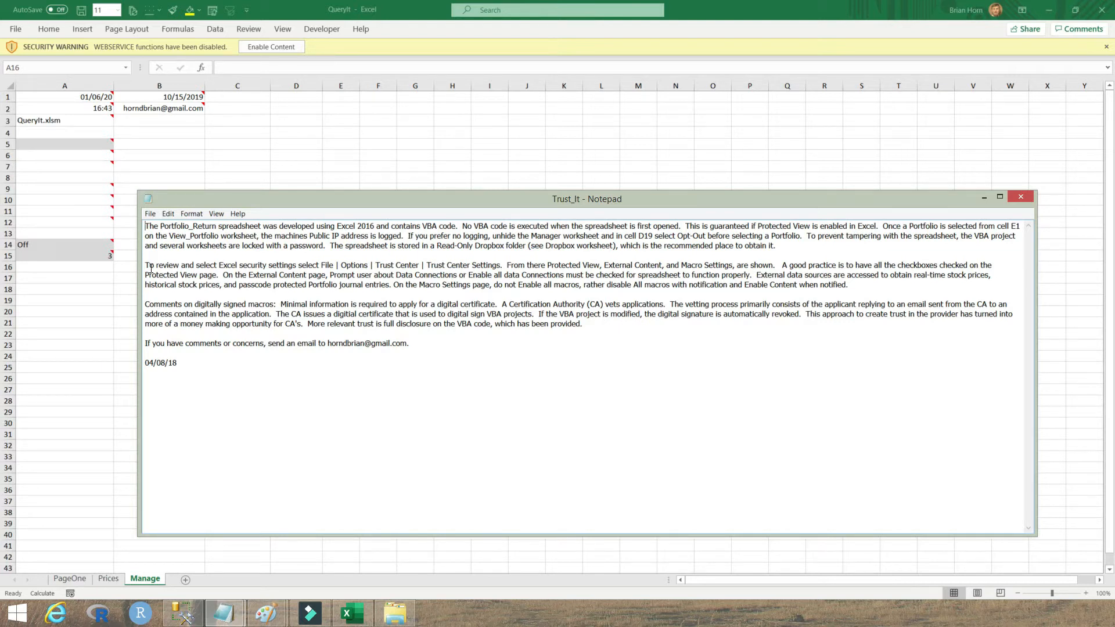
left_click_drag(150, 269, 866, 288)
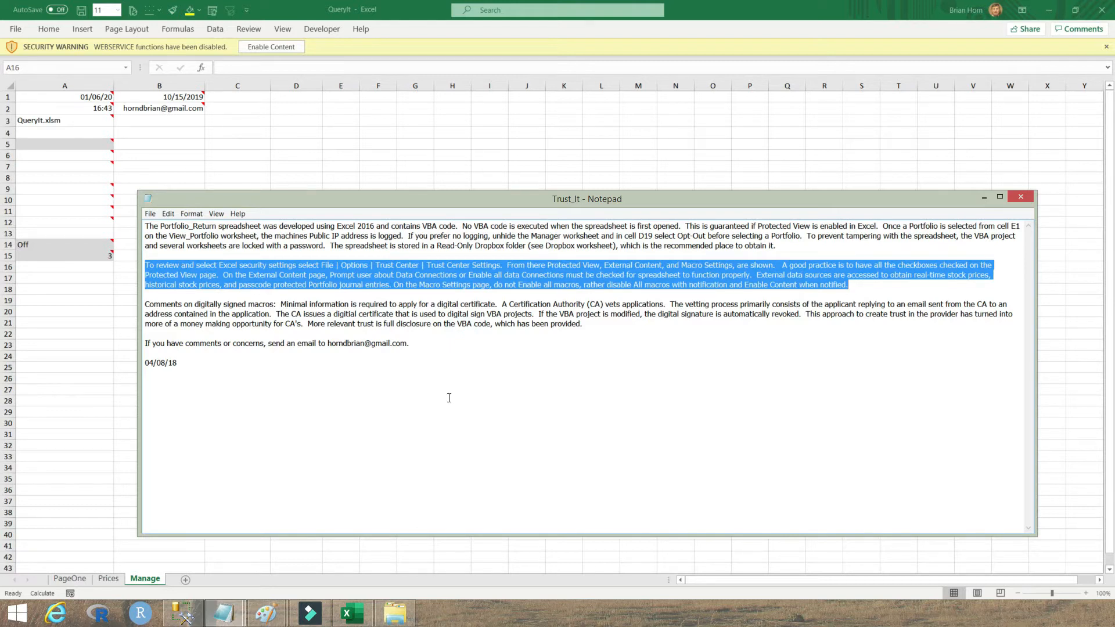
left_click(446, 348)
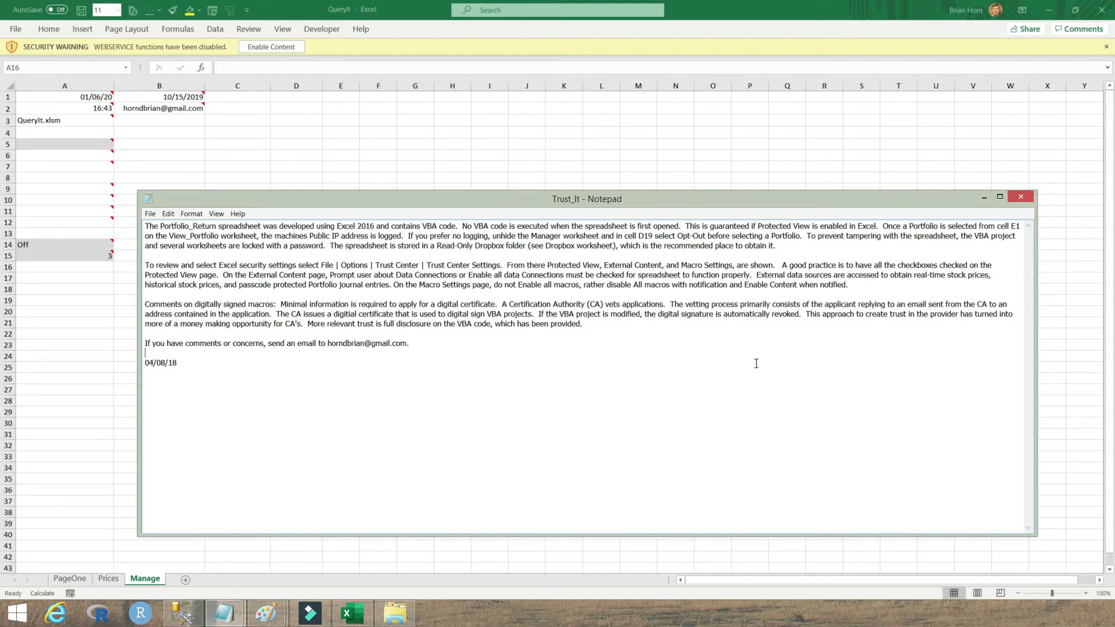
left_click(578, 354)
Step: Reach the External Content page via File > Options > Trust Center > Trust Center Settings
left_click(16, 32)
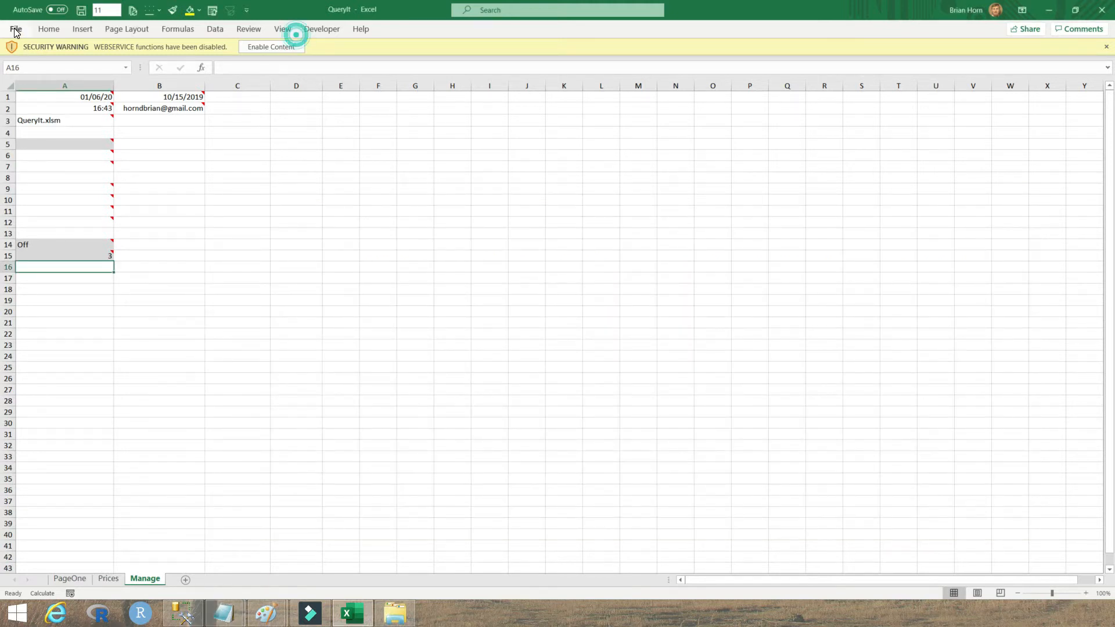
left_click(15, 30)
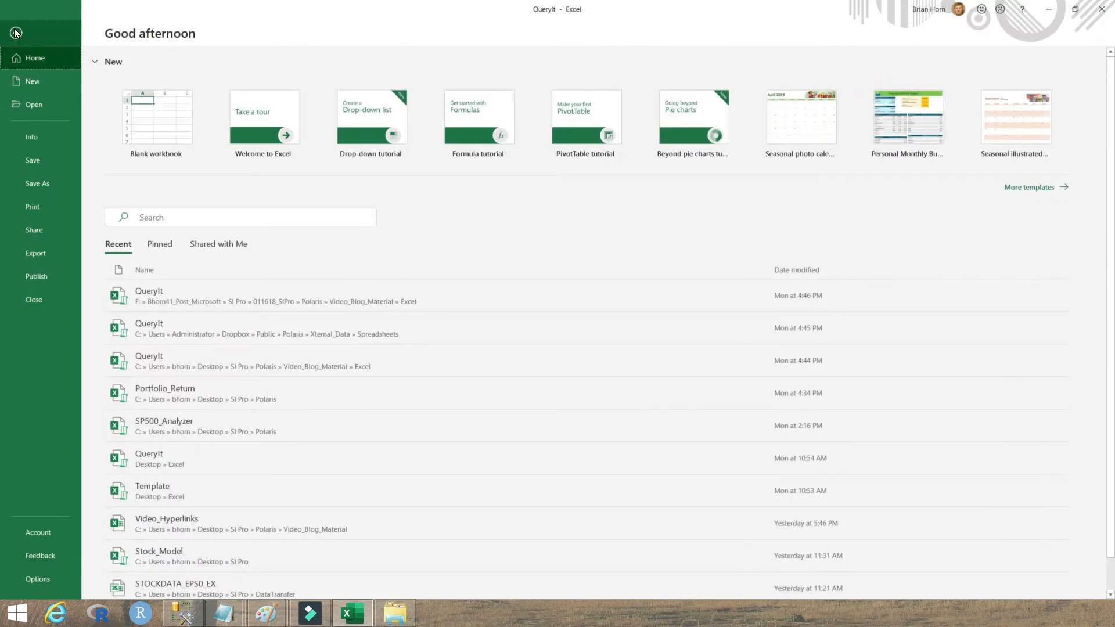
left_click(39, 580)
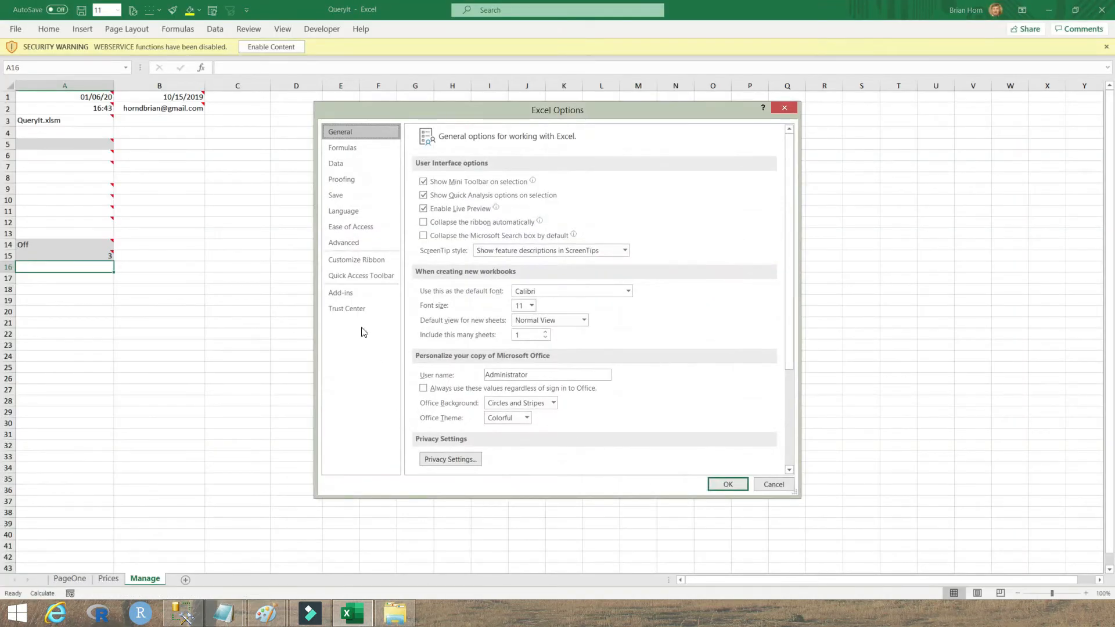
left_click(353, 310)
left_click(733, 250)
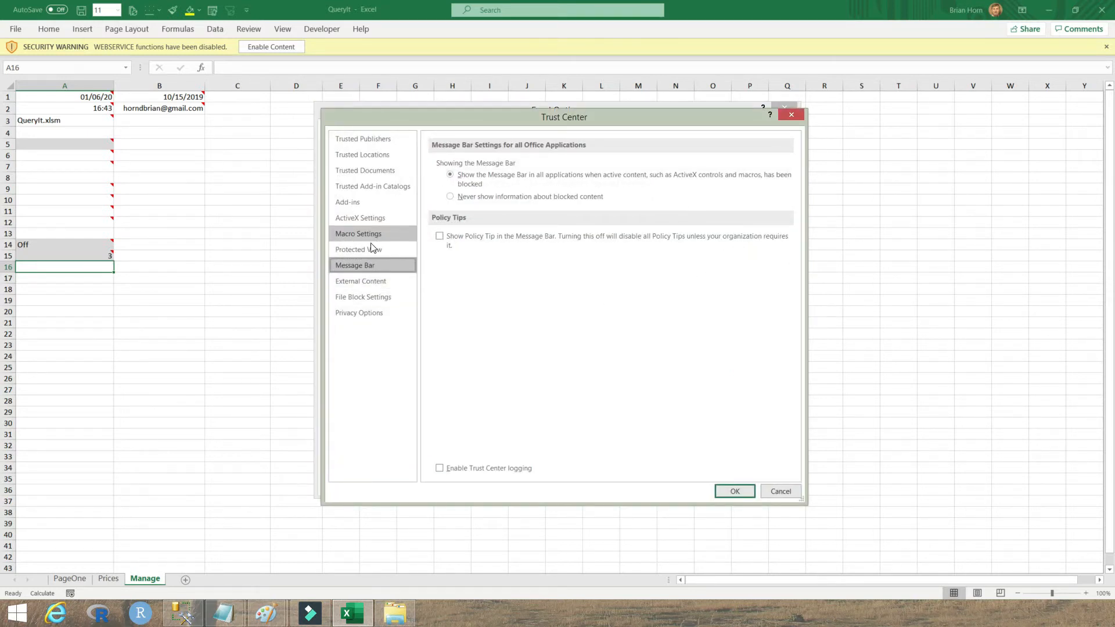
left_click(378, 282)
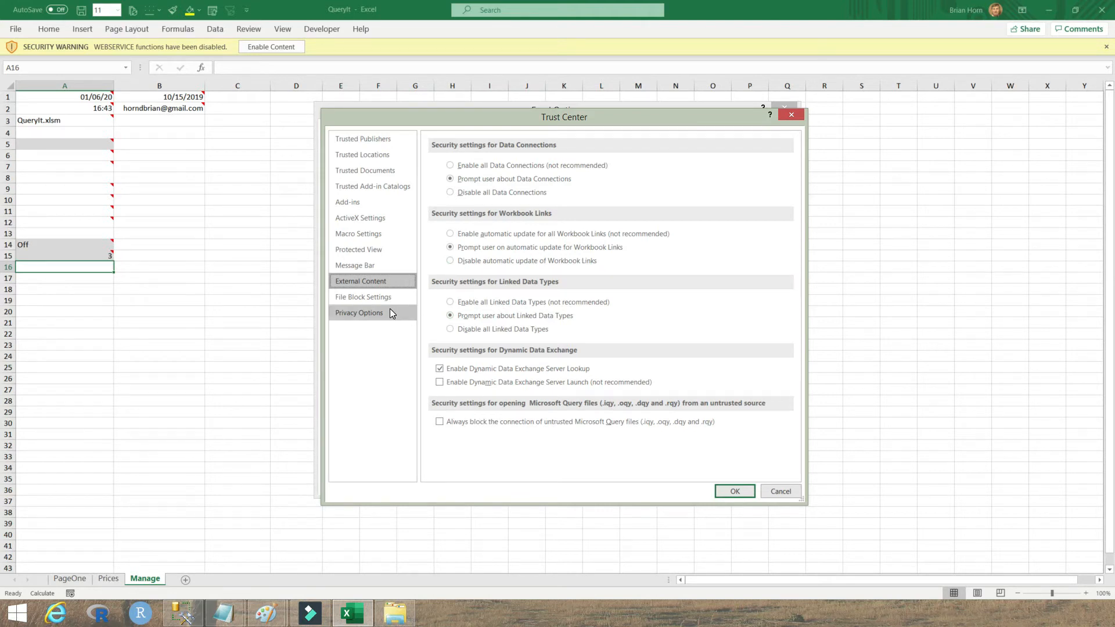
Step: Select Protected View in the Trust Center's left list
left_click(357, 252)
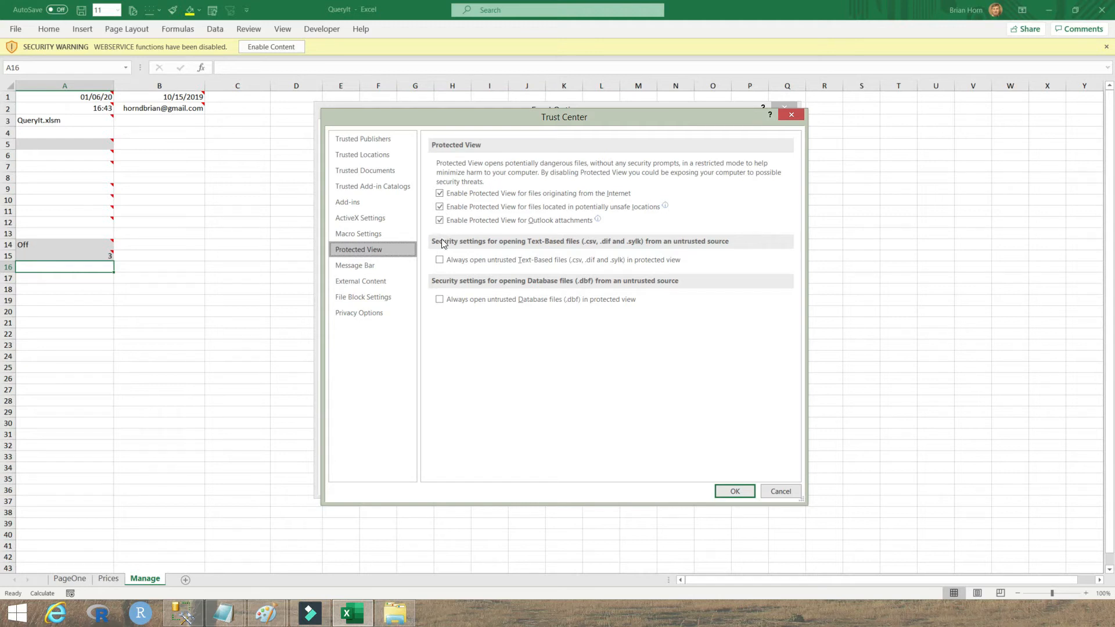
Step: Browse the Macro Settings, Protected View and ActiveX Settings pages in the Trust Center
left_click(367, 233)
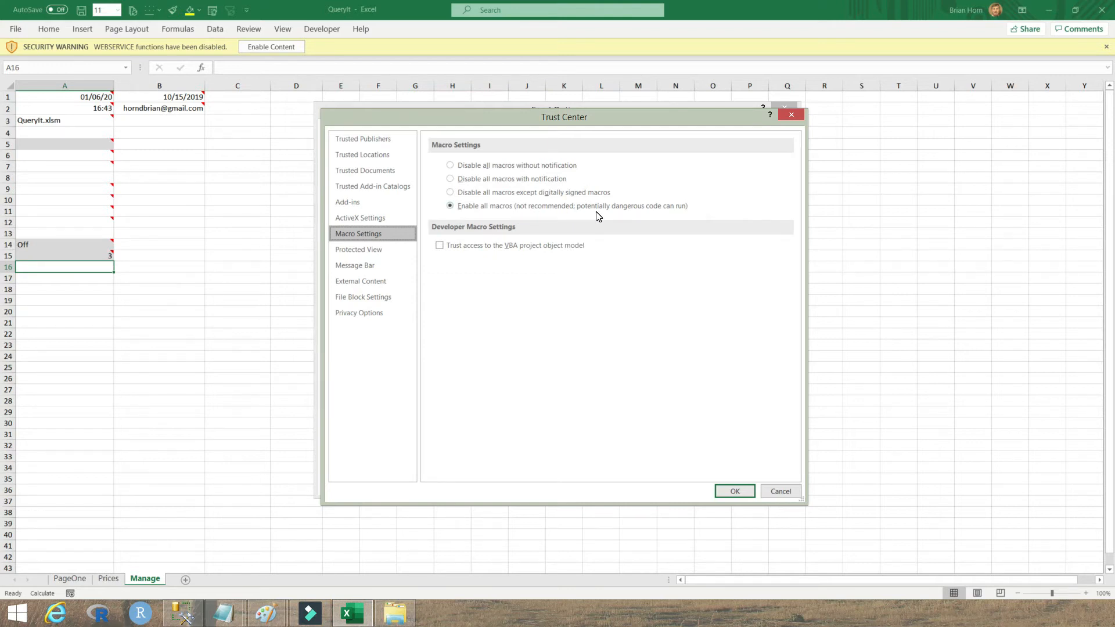
left_click(412, 250)
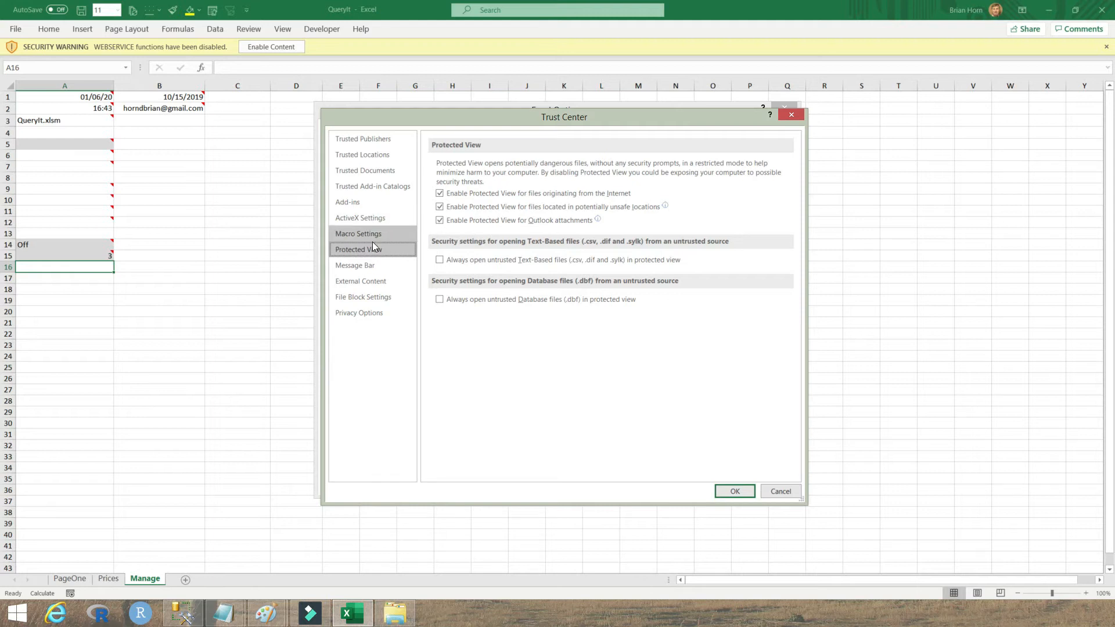
left_click(373, 219)
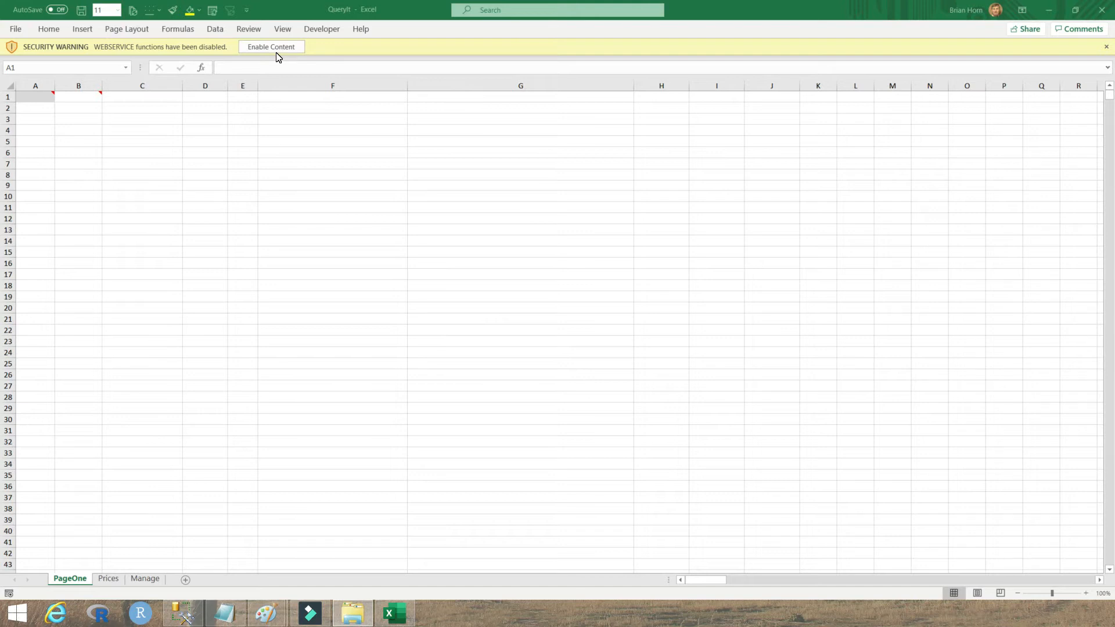
left_click(323, 29)
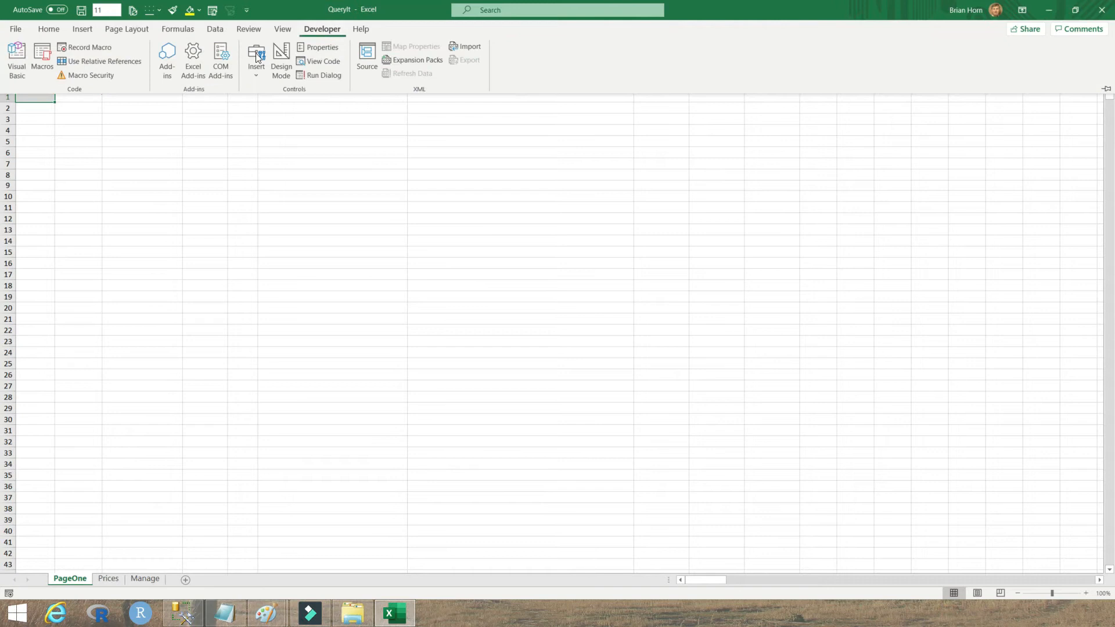
left_click(305, 78)
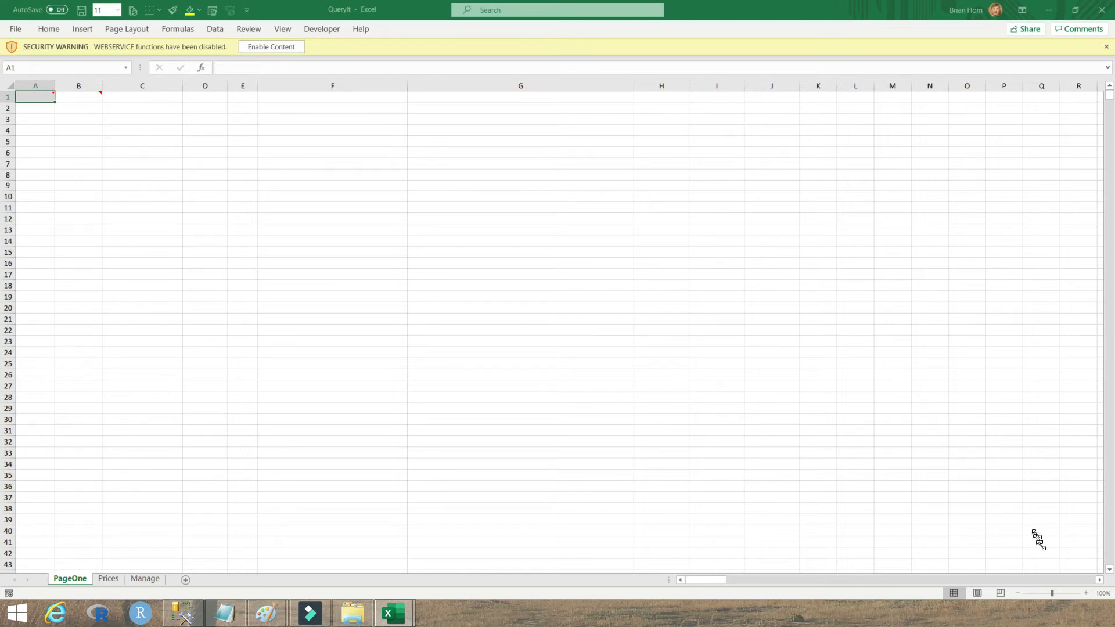
Step: Open ThisWorkbook's code, highlight Workbook_Open, Workbook_BeforeClose and the commented-out lines, then minimize the editor
key("alt+F11")
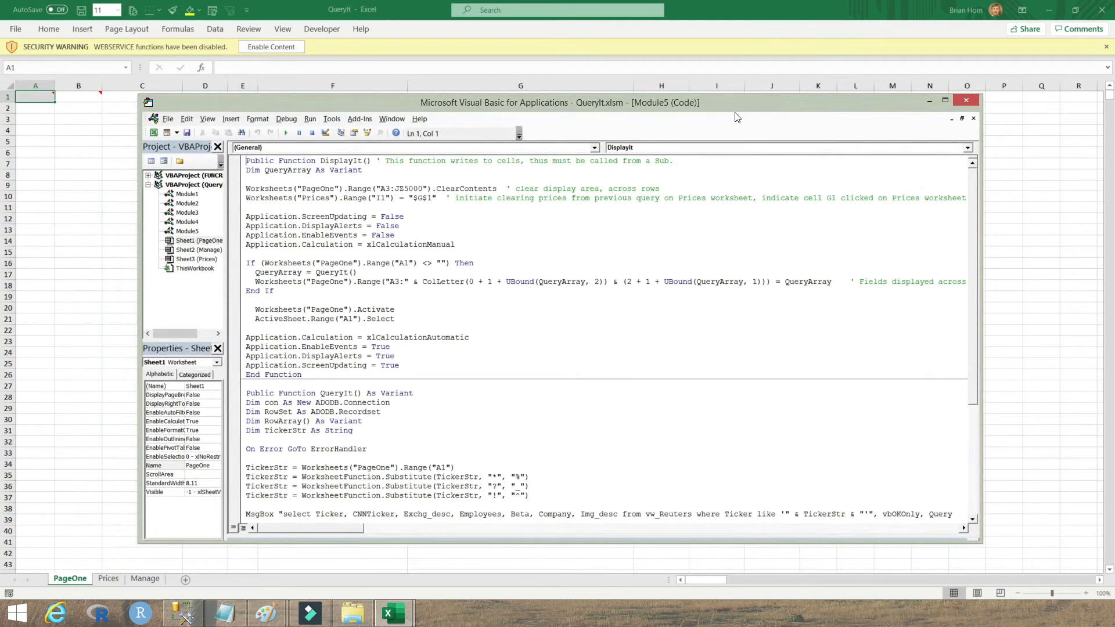
double_click(194, 269)
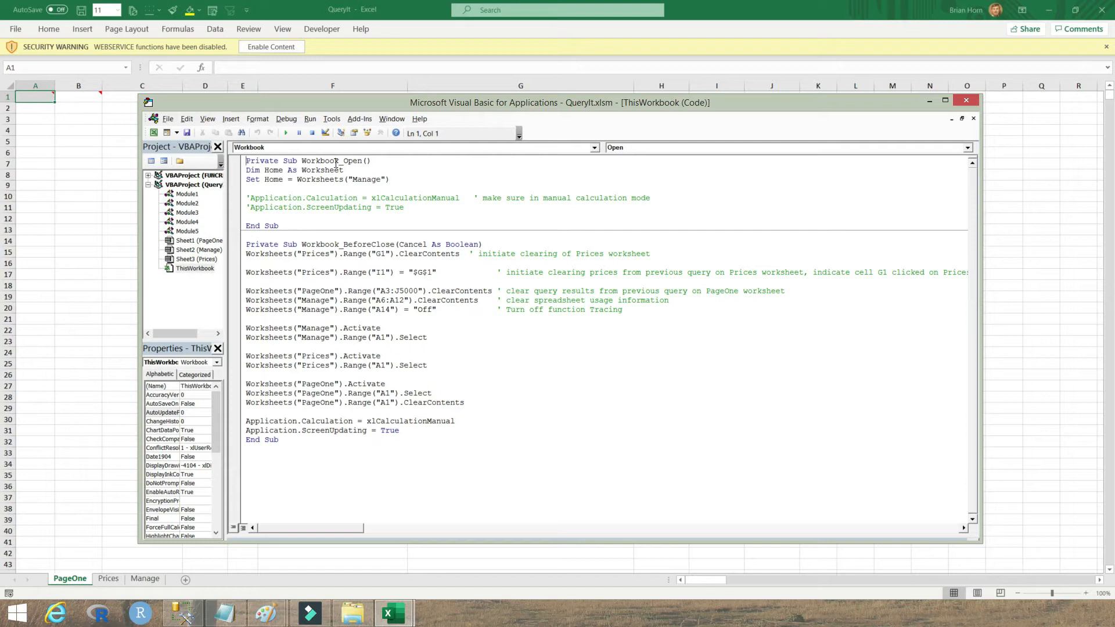
left_click_drag(301, 160, 372, 161)
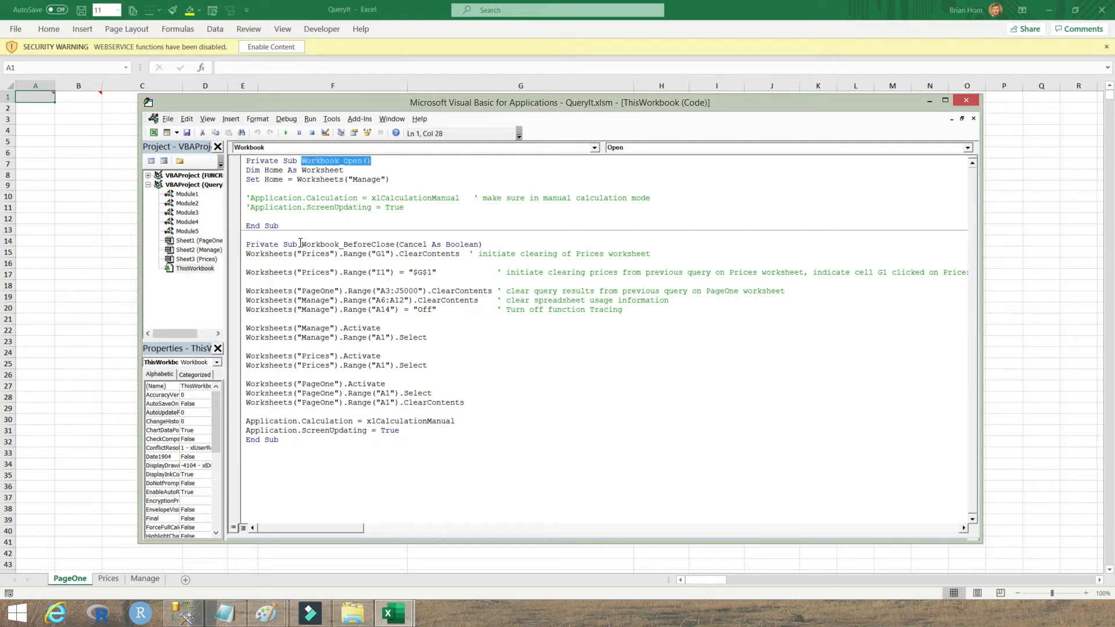
left_click_drag(301, 245, 414, 246)
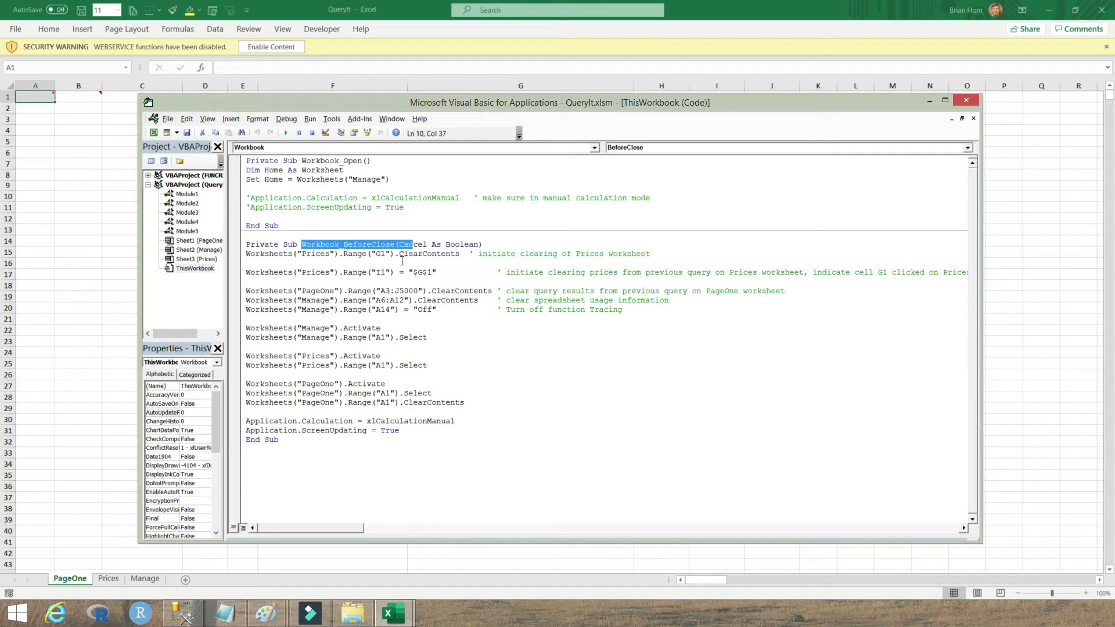
left_click_drag(413, 208, 245, 198)
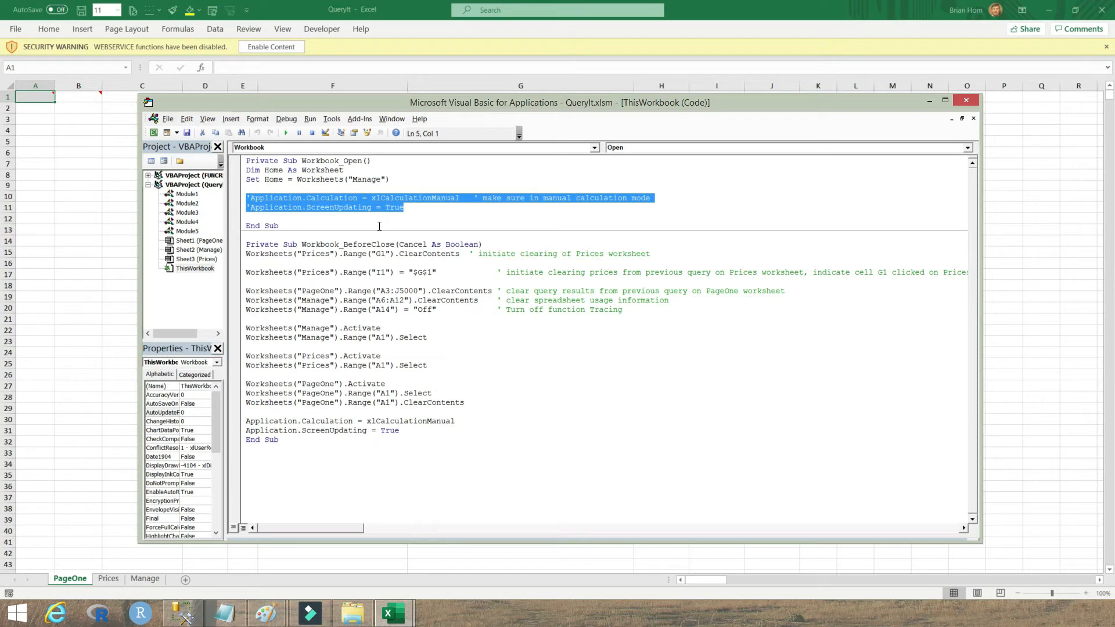
left_click_drag(347, 245, 399, 244)
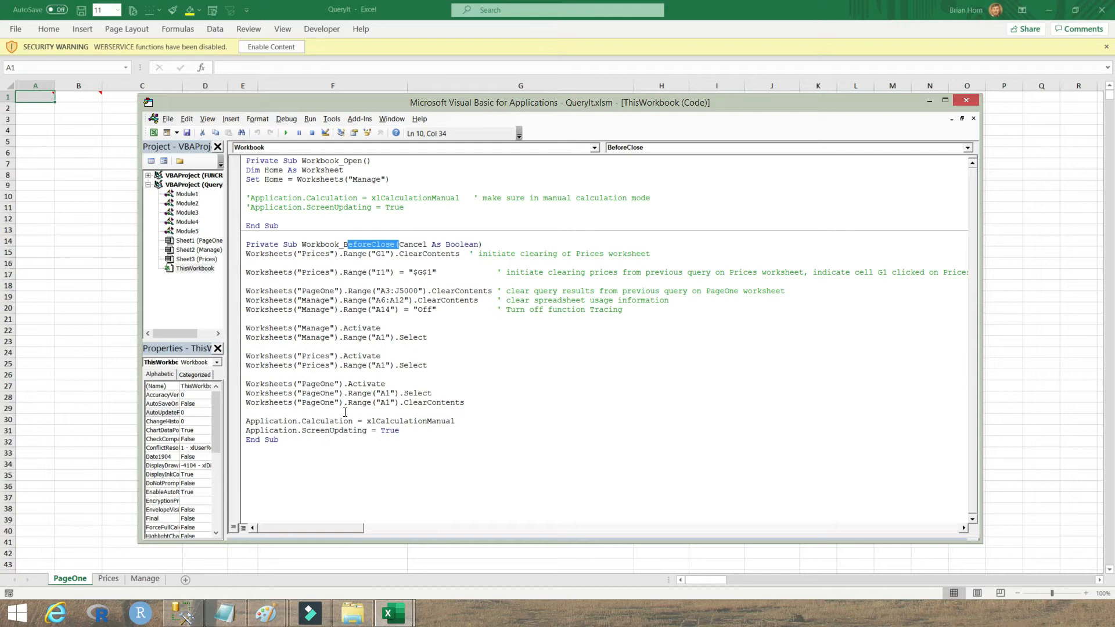
left_click(929, 101)
Step: Enable the workbook's blocked content and select the entire PageOne sheet
left_click(283, 47)
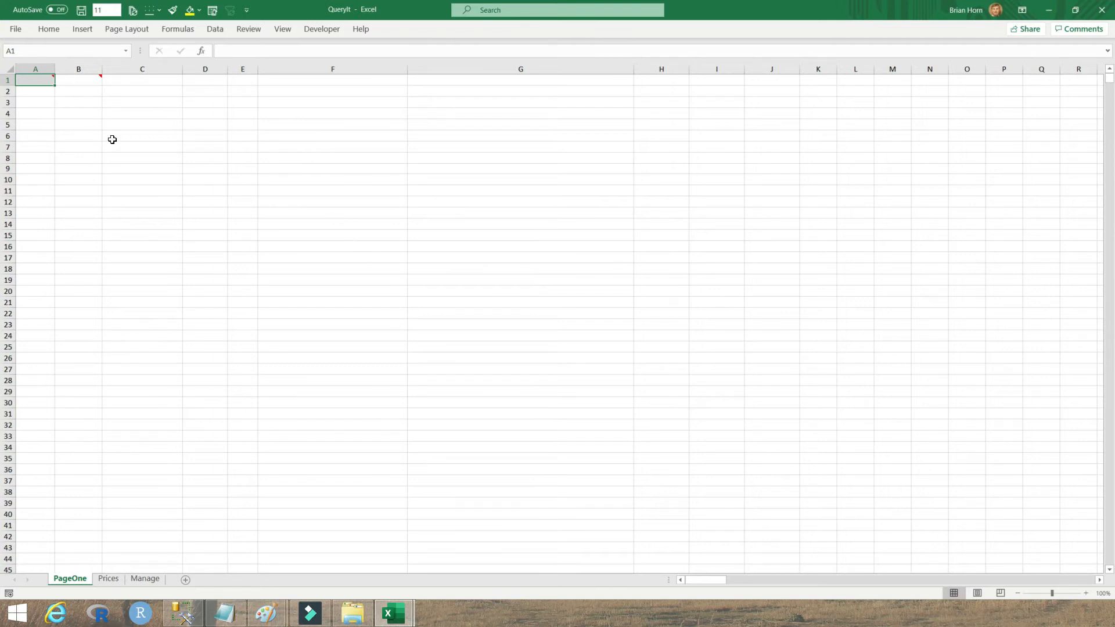
left_click(9, 71)
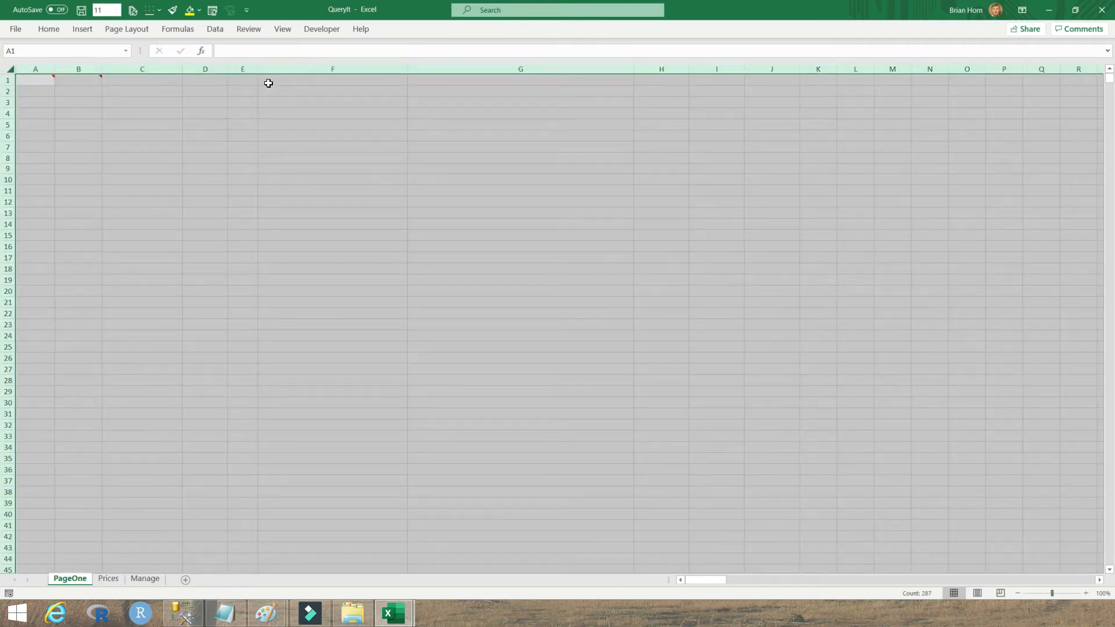
Step: Clear both Locked and Hidden protection on all PageOne cells in Format Cells
right_click(253, 125)
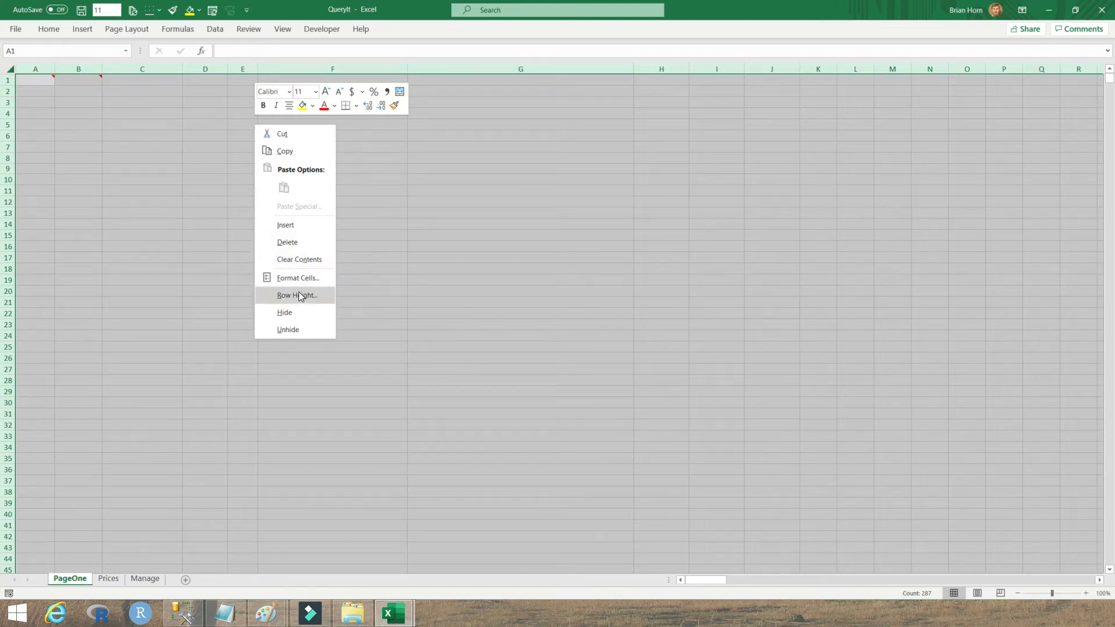
left_click(298, 279)
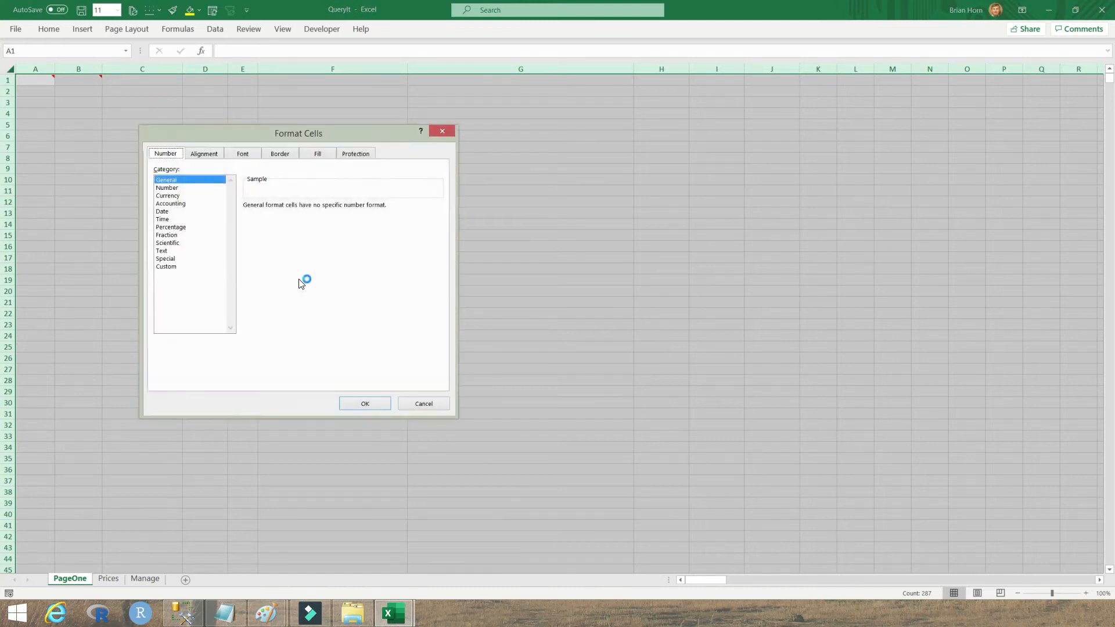
left_click(361, 155)
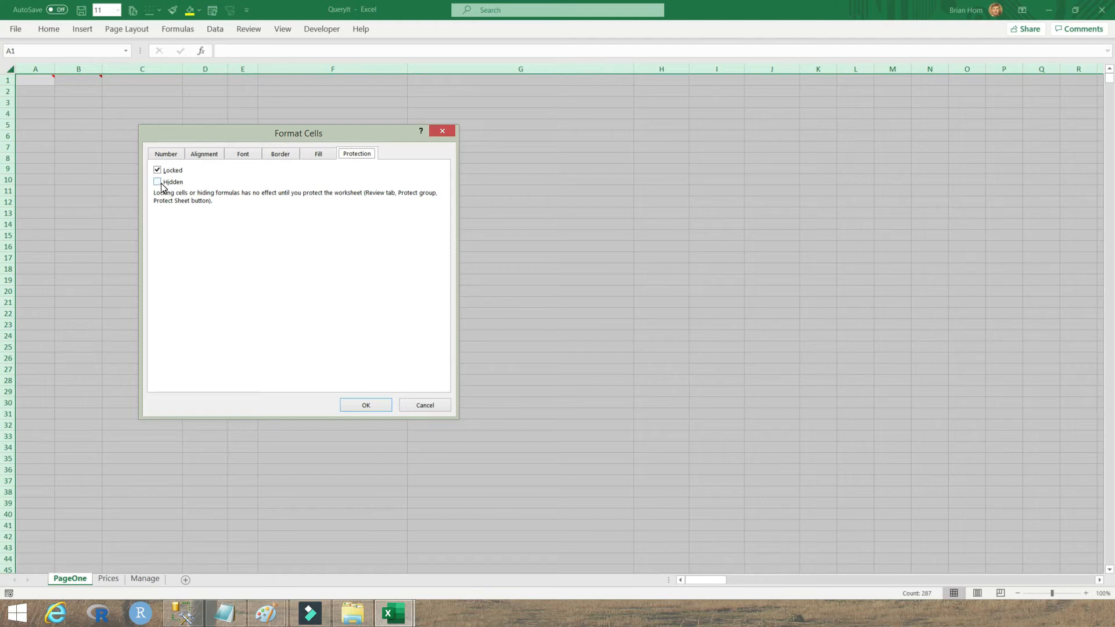
left_click(159, 182)
left_click(157, 182)
left_click(161, 172)
left_click(161, 182)
left_click(157, 170)
left_click(158, 183)
left_click(158, 171)
left_click(366, 404)
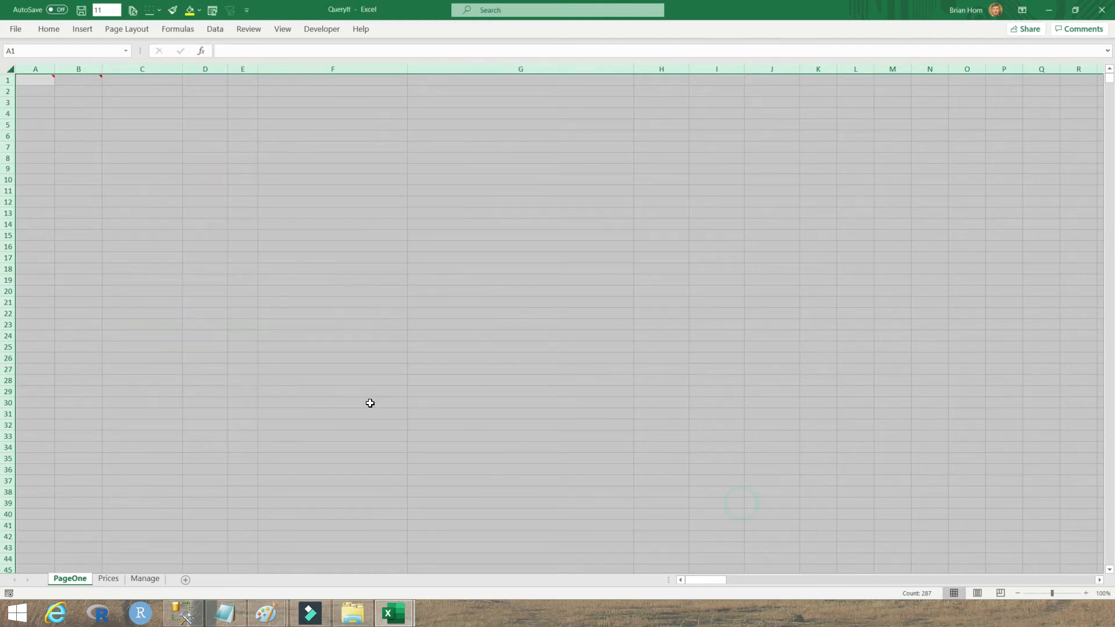
Step: Set cell F1 alone to Locked, then bring up the Protect Sheet options
left_click(100, 97)
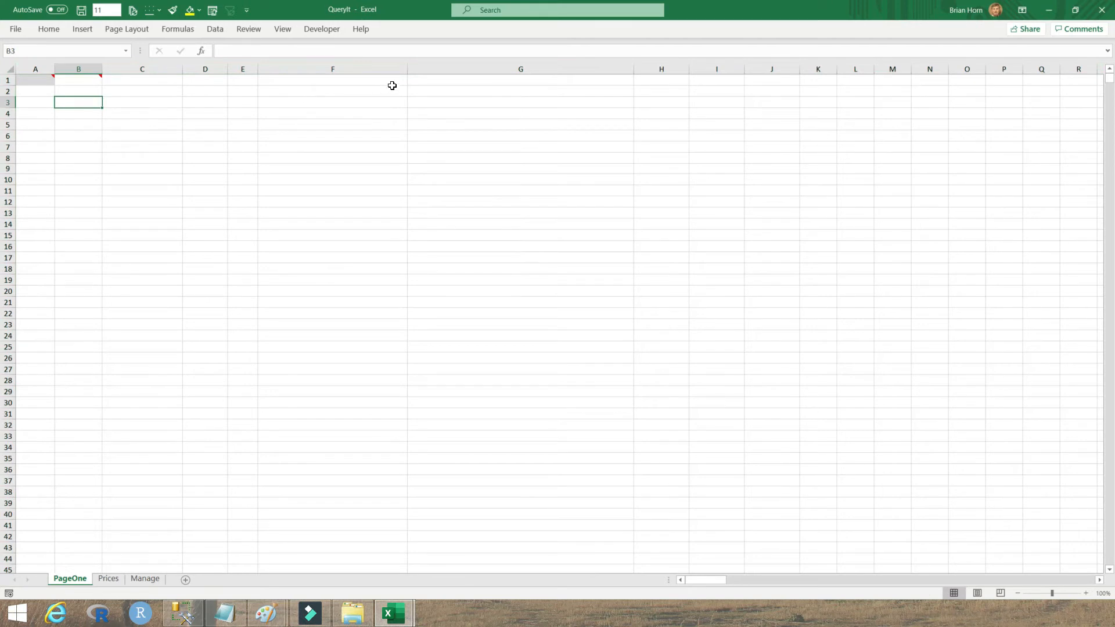
left_click(371, 80)
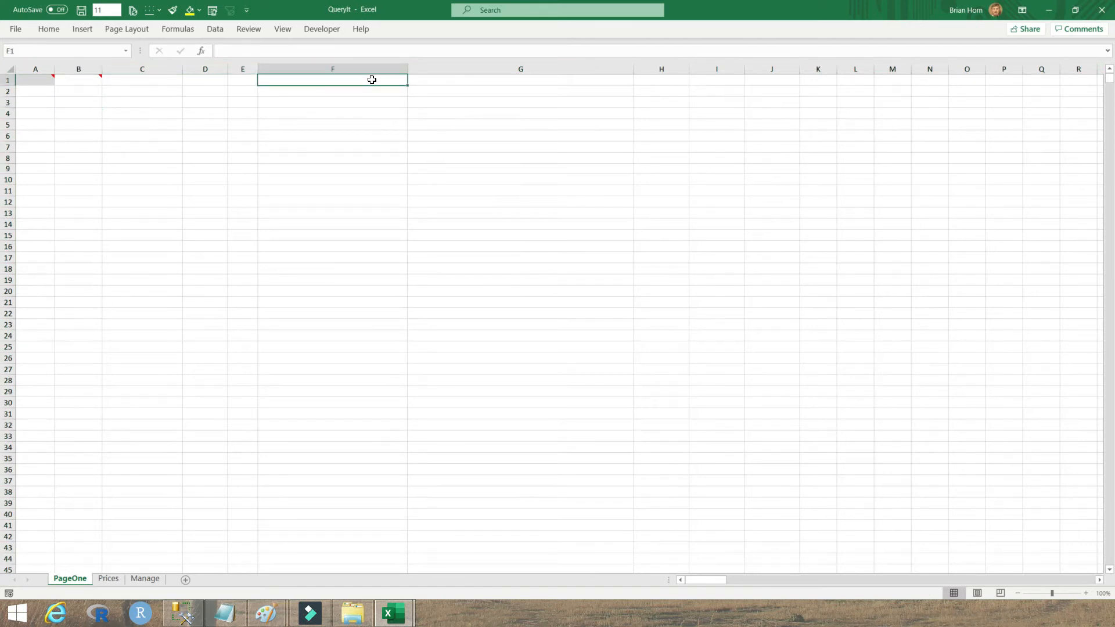
right_click(372, 79)
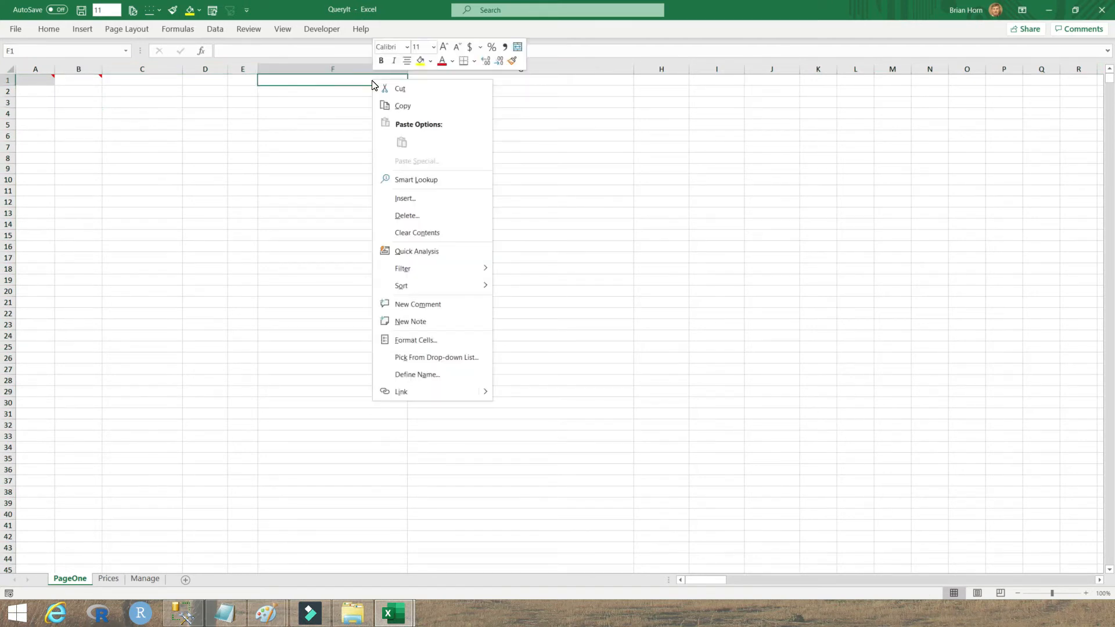
left_click(416, 346)
left_click(274, 233)
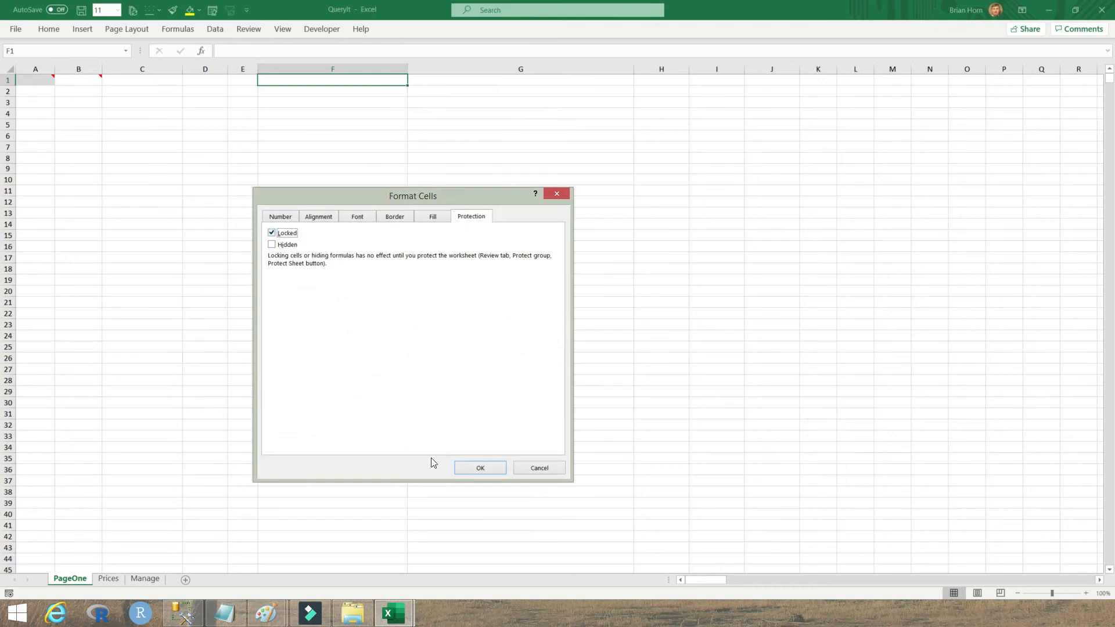
left_click(481, 468)
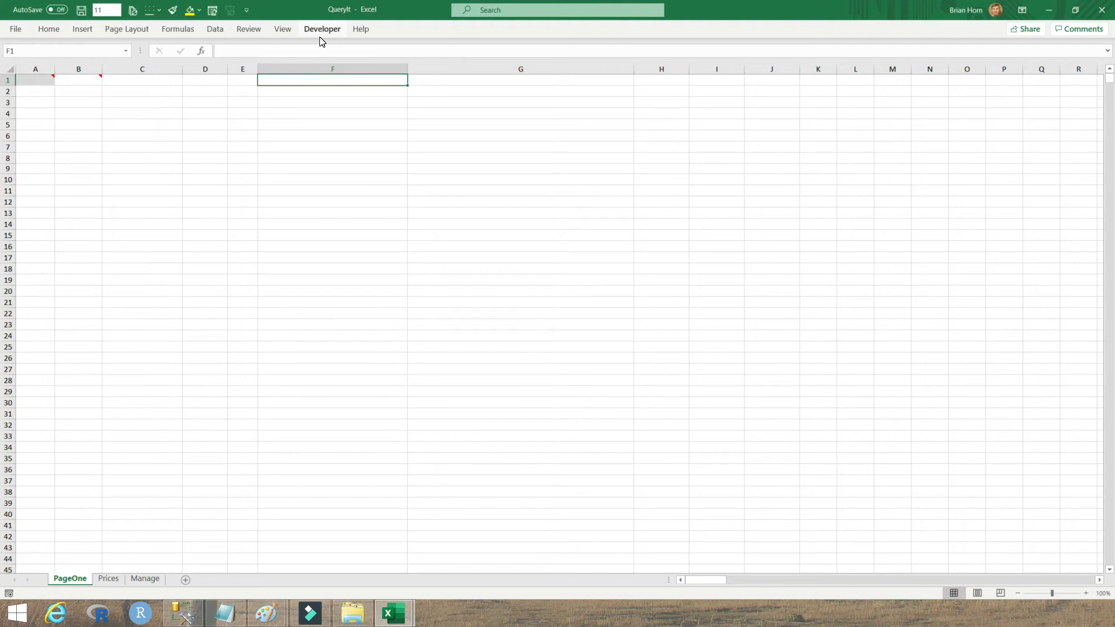
left_click(252, 30)
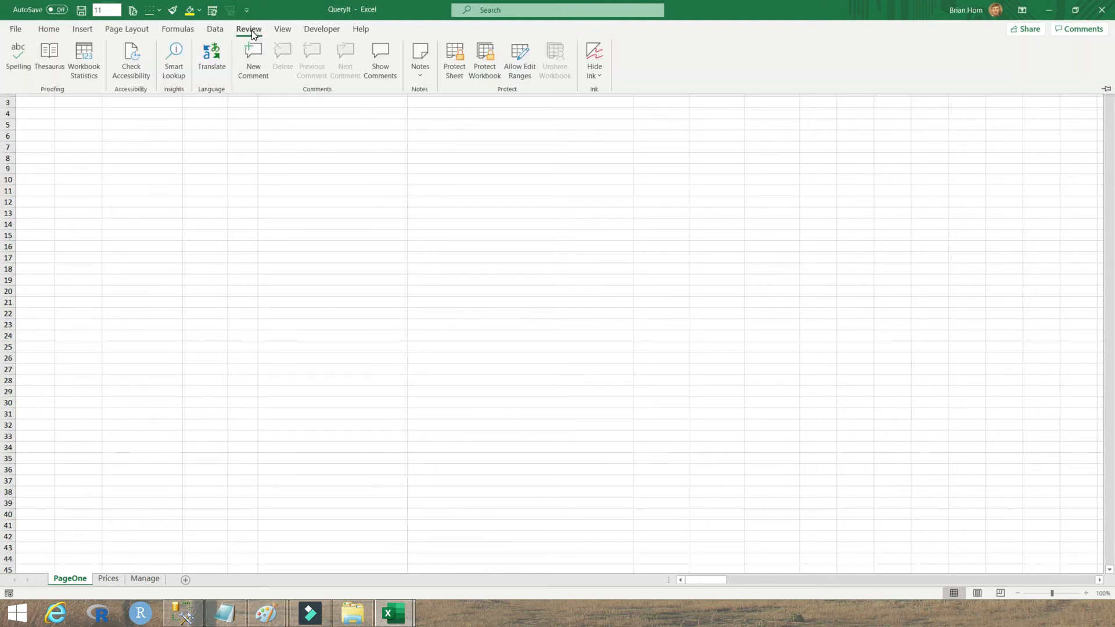
left_click(458, 53)
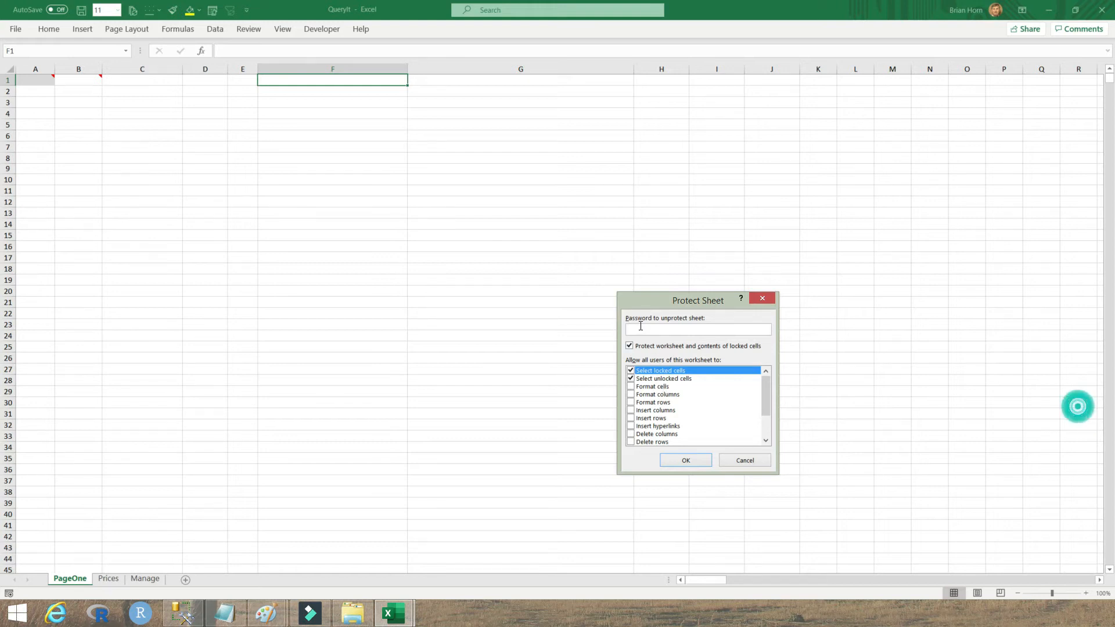
Step: Protect the PageOne sheet with a password, entered and confirmed
type("secret")
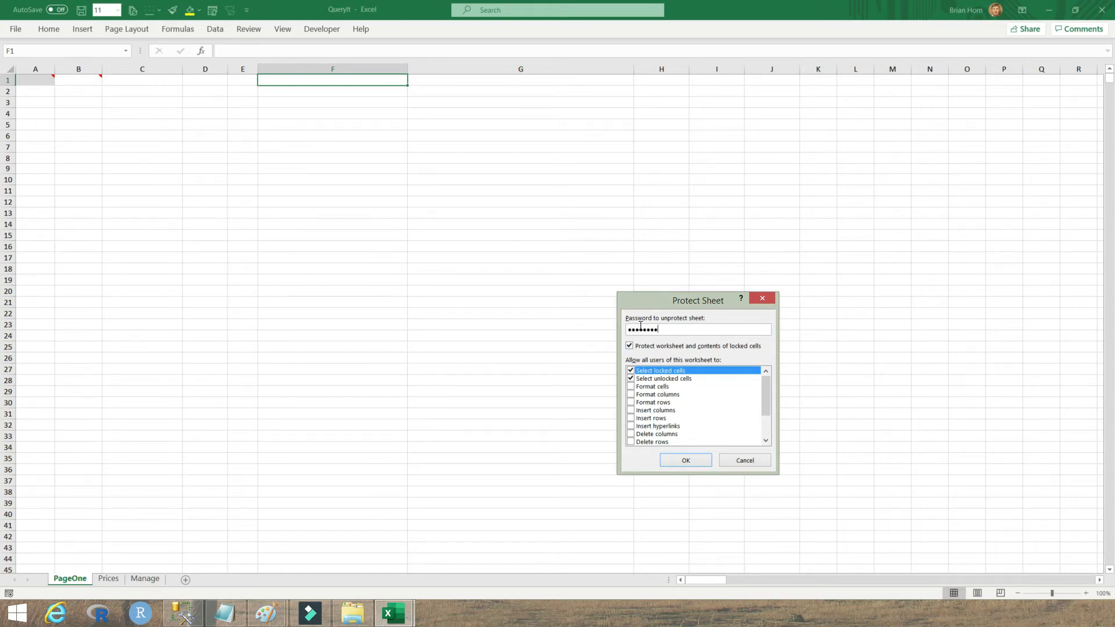
key("Return")
type("secret")
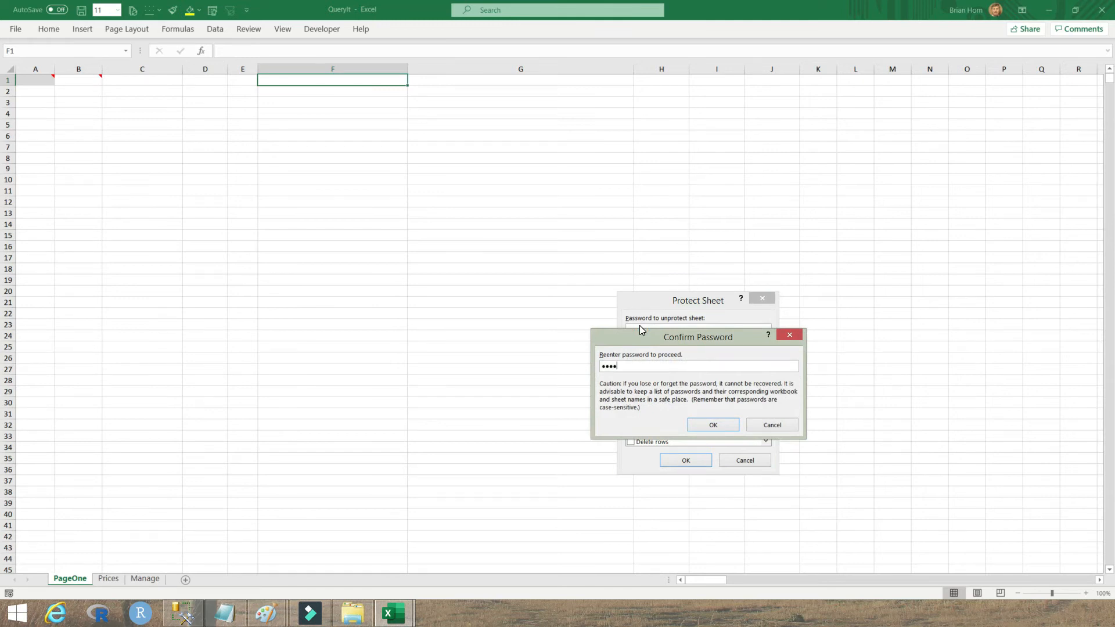
key("Return")
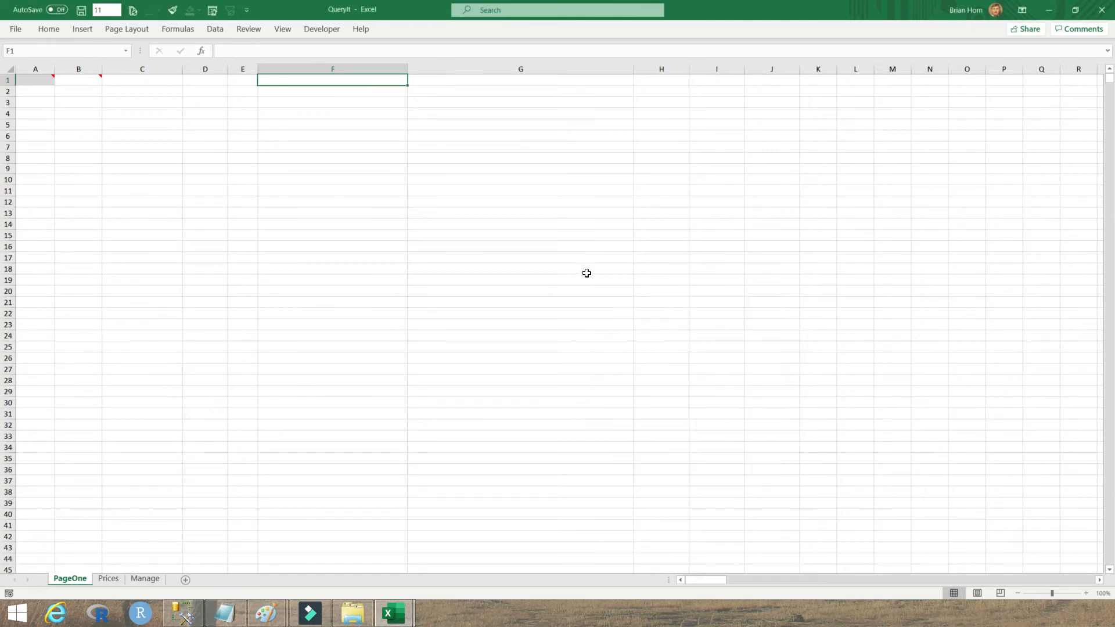
Step: Enter ASDF in unlocked F4 and F6, and confirm editing locked F1 is refused
left_click(338, 114)
type("ASDF")
key("Return")
key("Return")
type("ASDF")
double_click(324, 84)
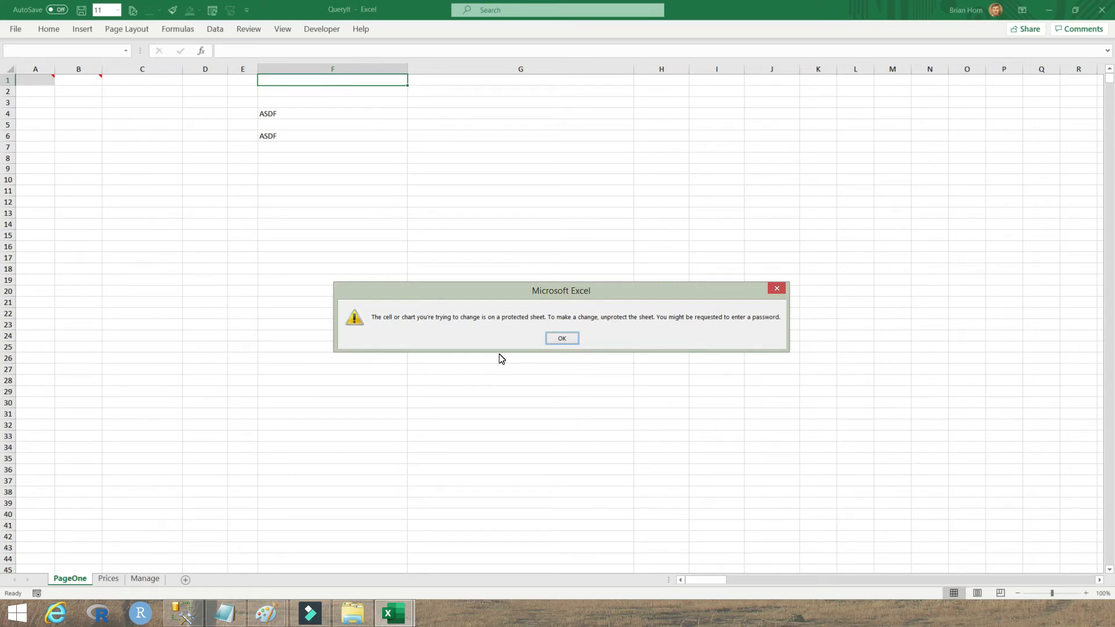
left_click(561, 339)
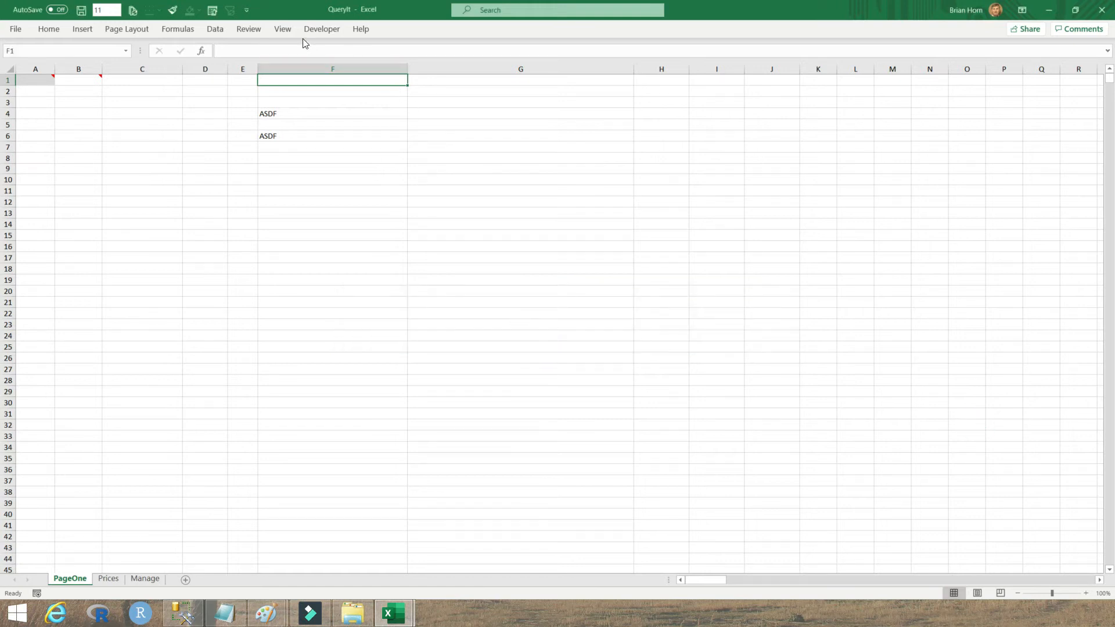
Step: Unprotect PageOne with the sheet password and enter ASDFASDF in F1
left_click(247, 29)
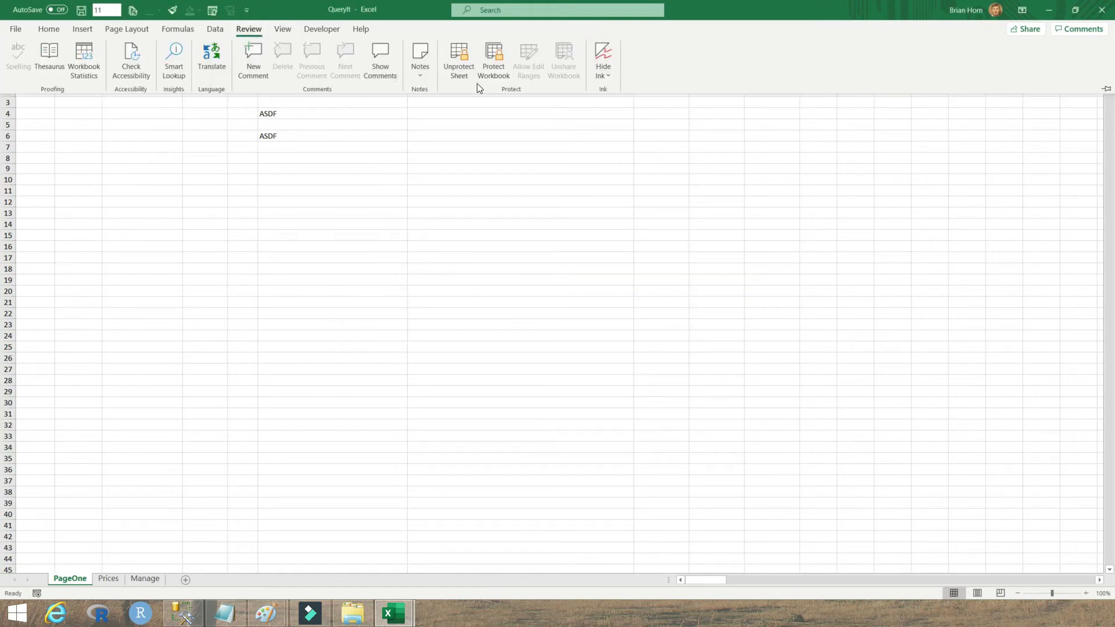
left_click(459, 62)
type("password")
key("Return")
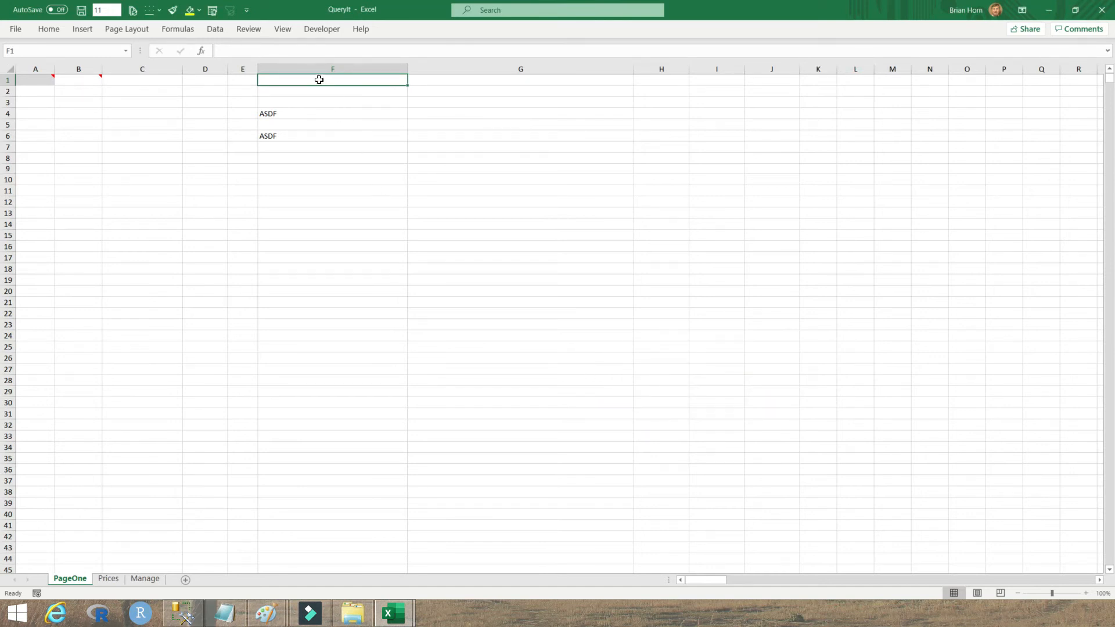
type("ASDFASDF")
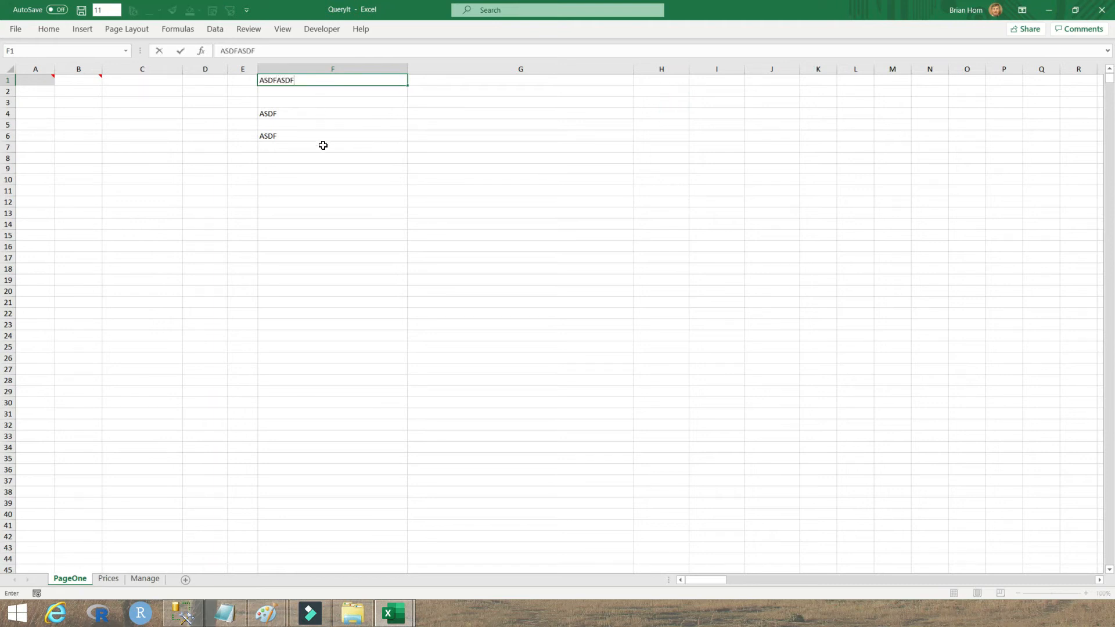
key("Return")
Step: Select F1:F6, keep F1's Locked protection setting, and return to the Review tools
left_click_drag(307, 82, 291, 133)
left_click(307, 81)
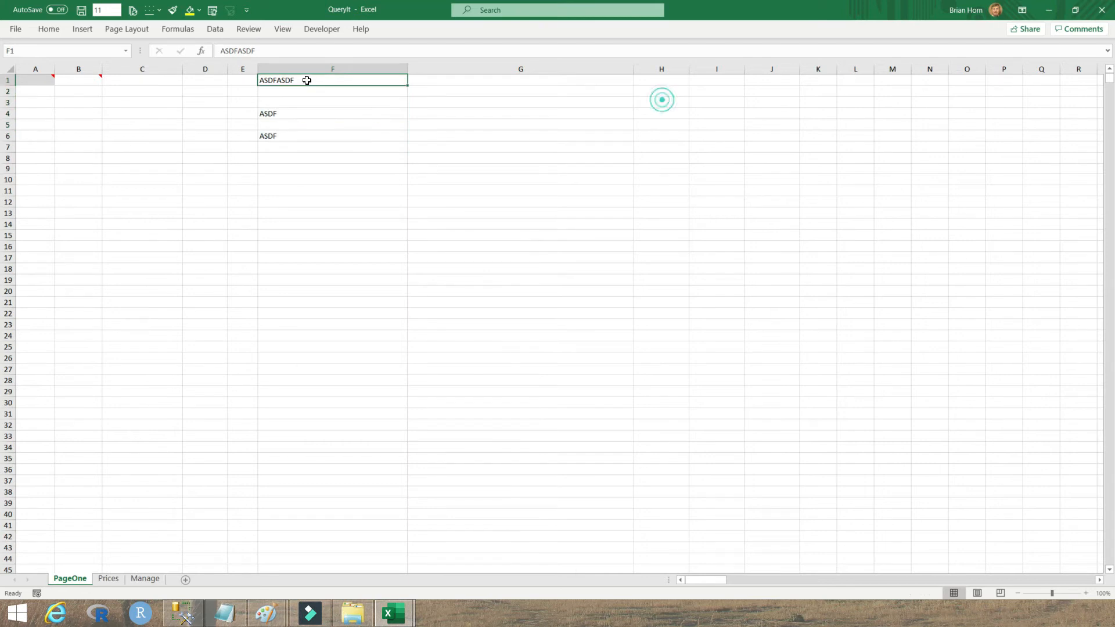
right_click(307, 80)
left_click(356, 360)
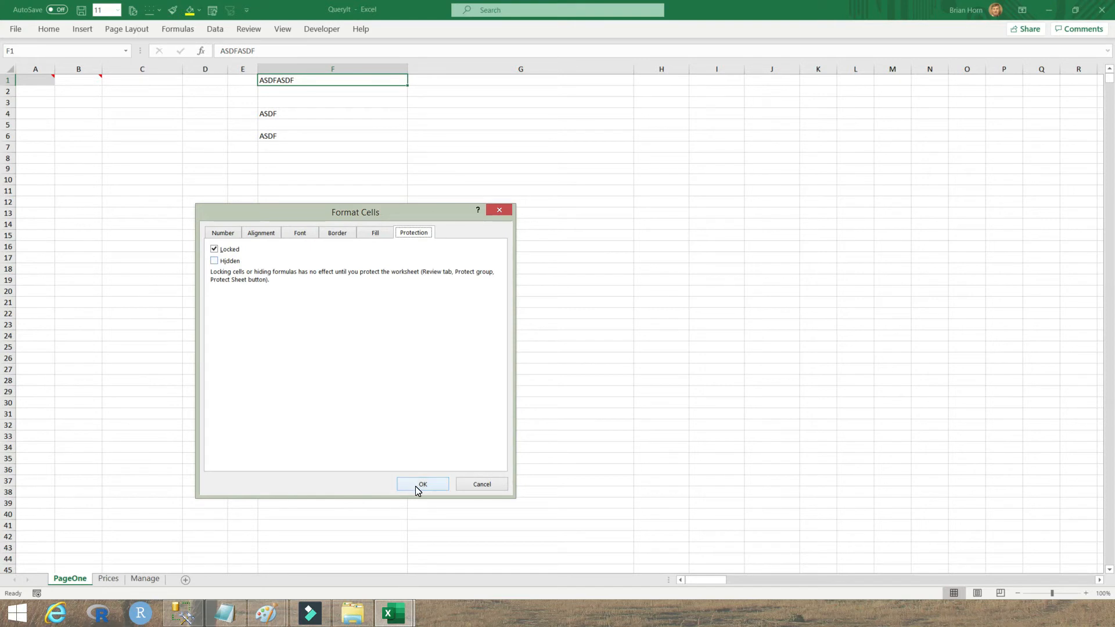
left_click(417, 487)
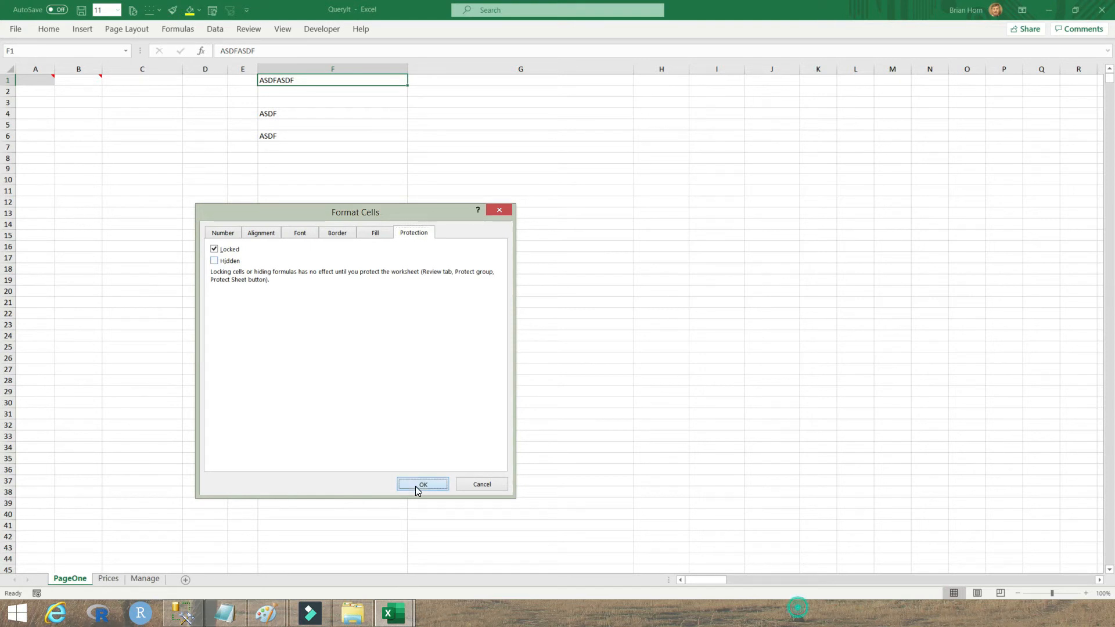
left_click(243, 30)
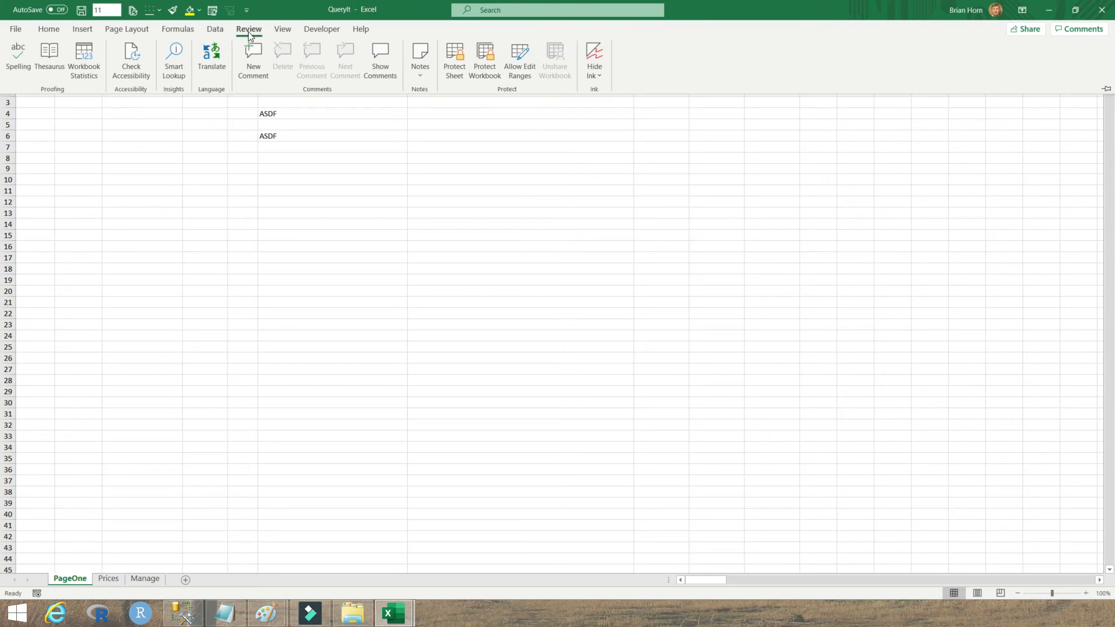
left_click(351, 209)
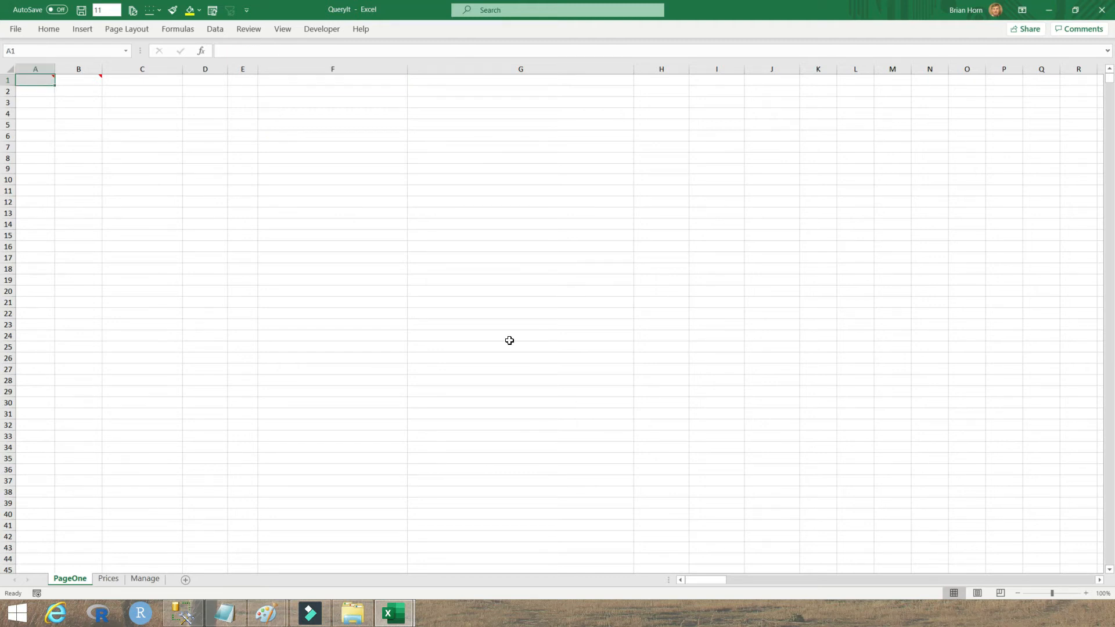
left_click(253, 32)
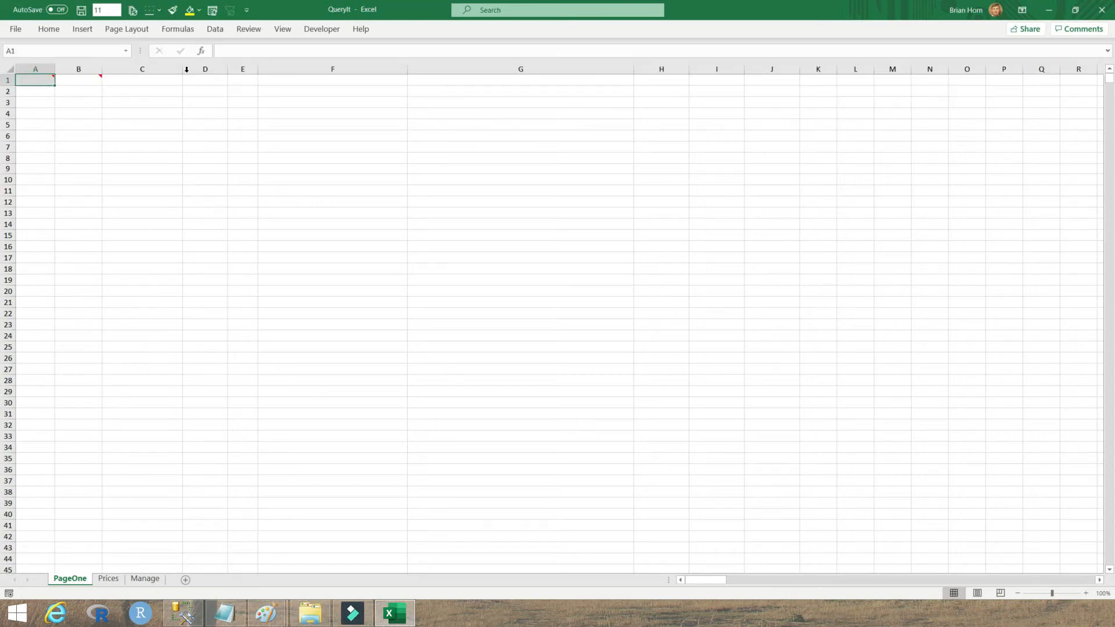
Step: Encrypt QueryIt with a confirmed password from File Info, then return to the Manage sheet
left_click(14, 29)
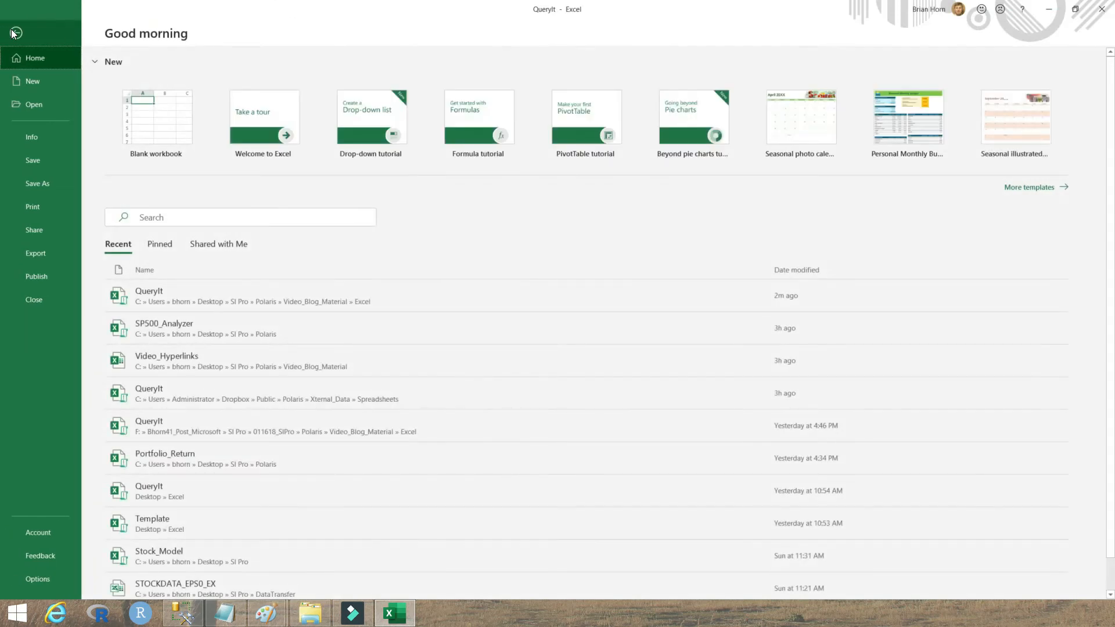
left_click(37, 140)
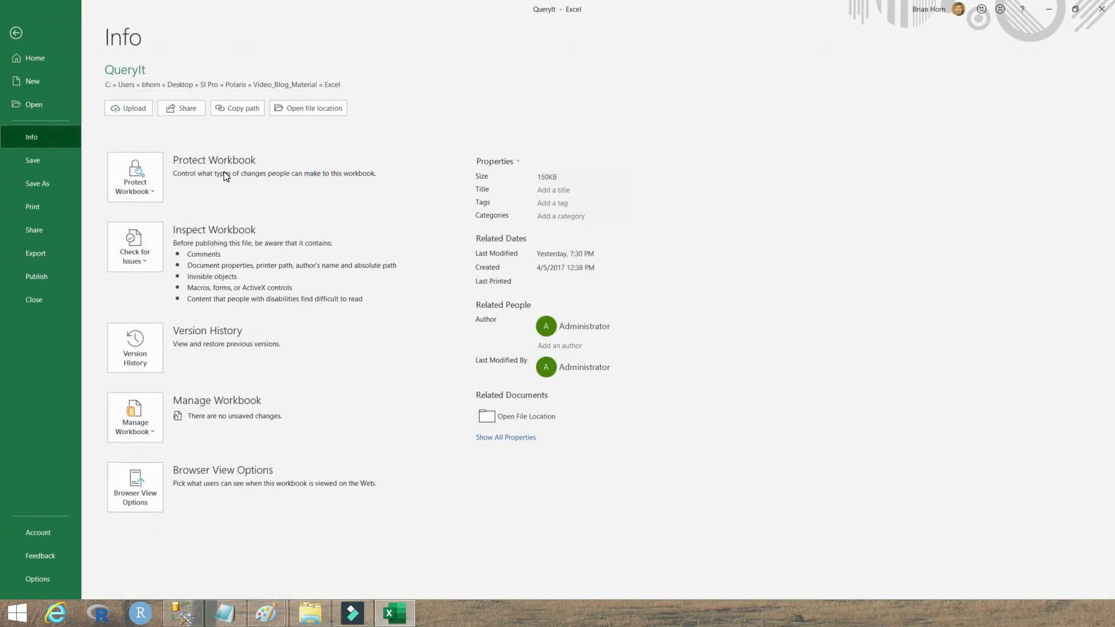
left_click(142, 176)
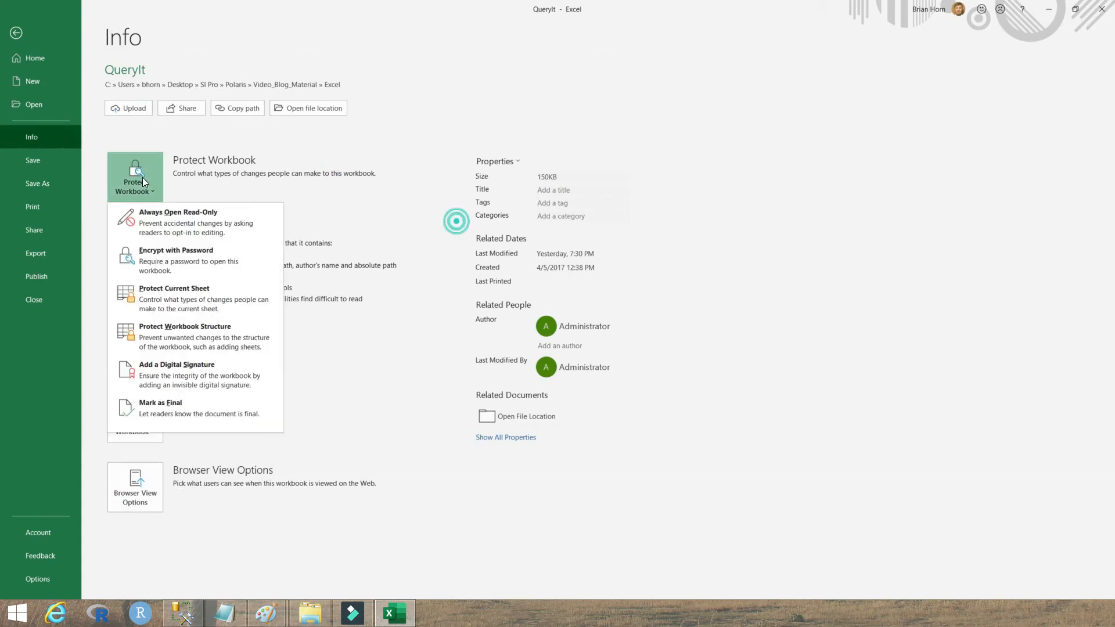
left_click(176, 257)
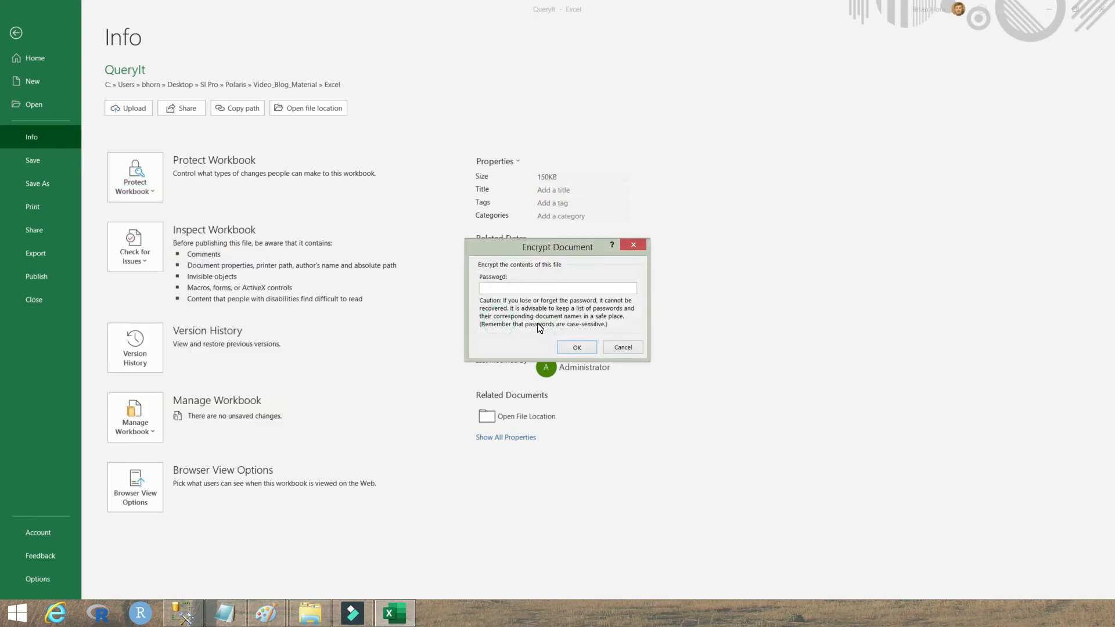
type("password")
left_click(579, 348)
type("password")
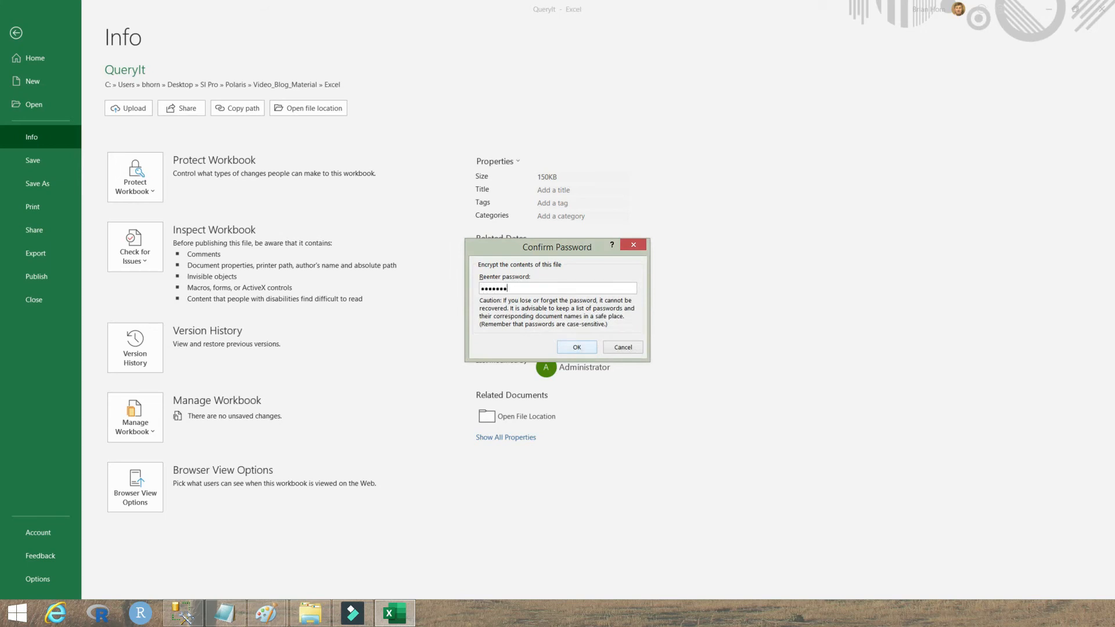
left_click(584, 349)
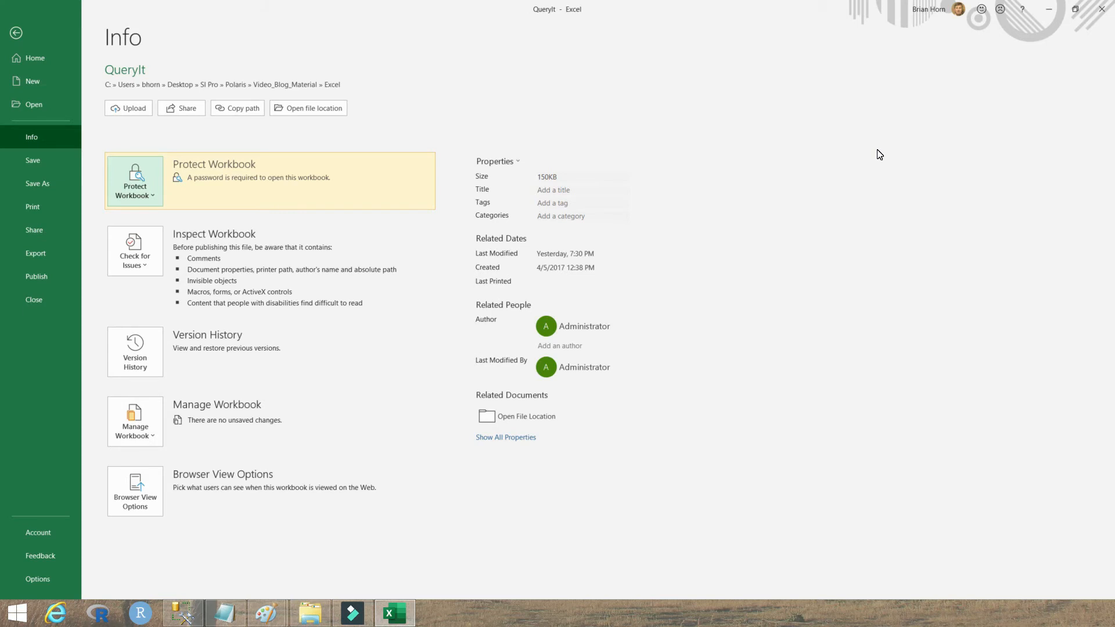
key("Escape")
left_click(145, 578)
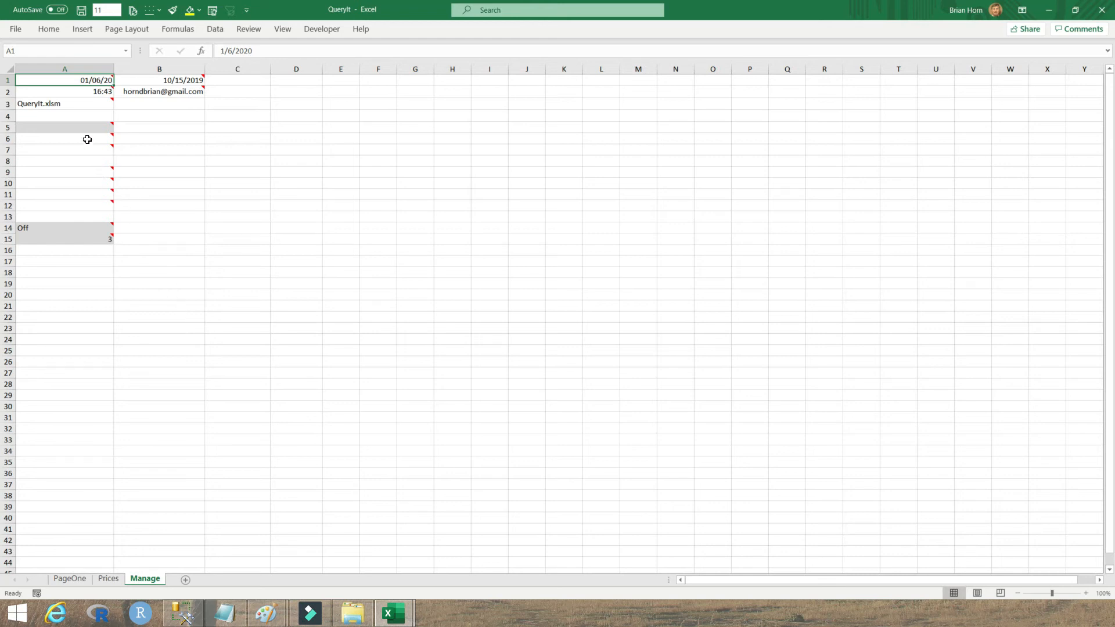
mouse_move(84, 132)
mouse_move(86, 188)
mouse_move(186, 82)
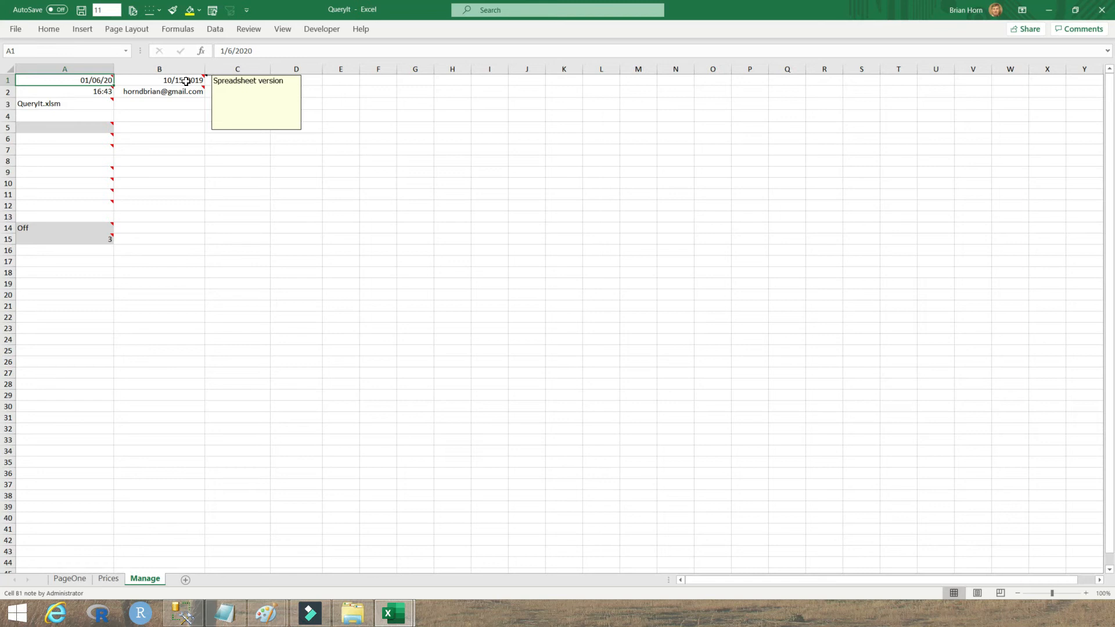
left_click(186, 81)
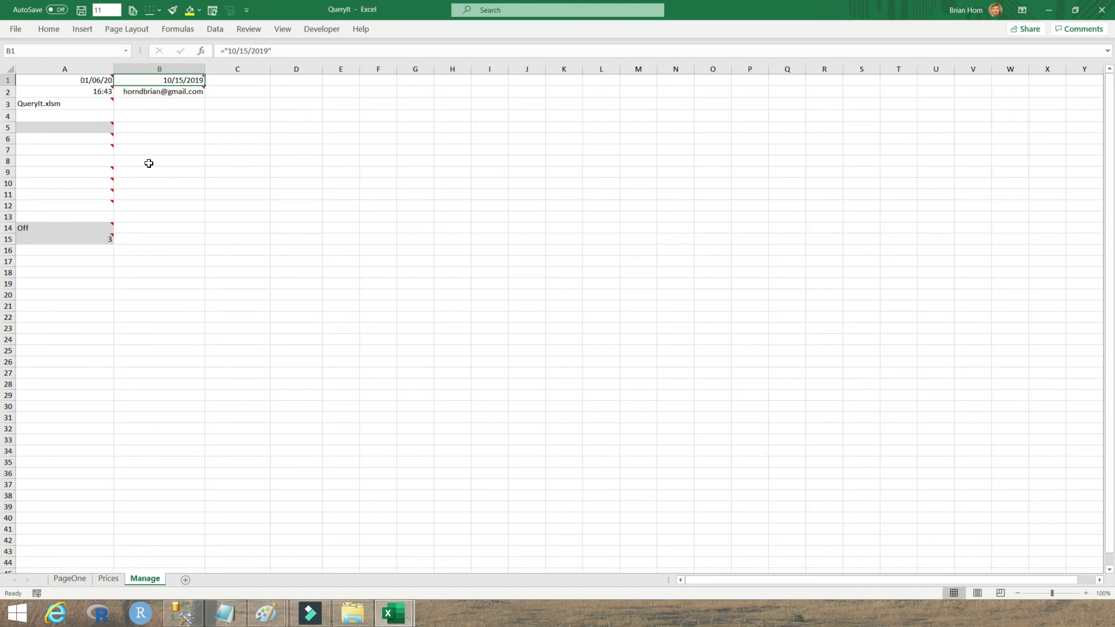
mouse_move(168, 79)
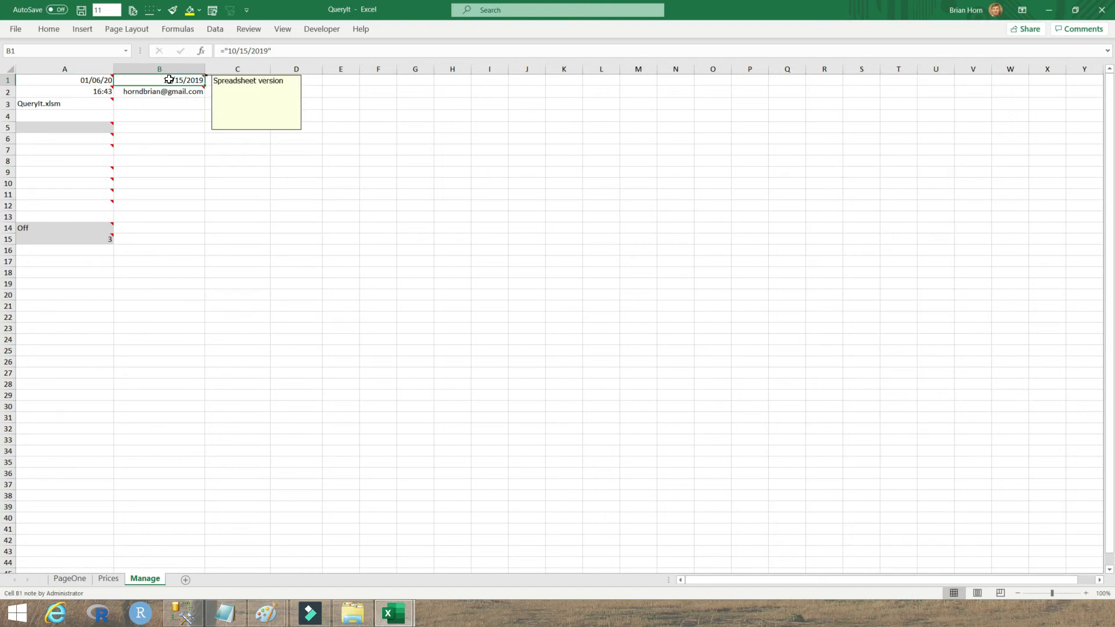
mouse_move(104, 135)
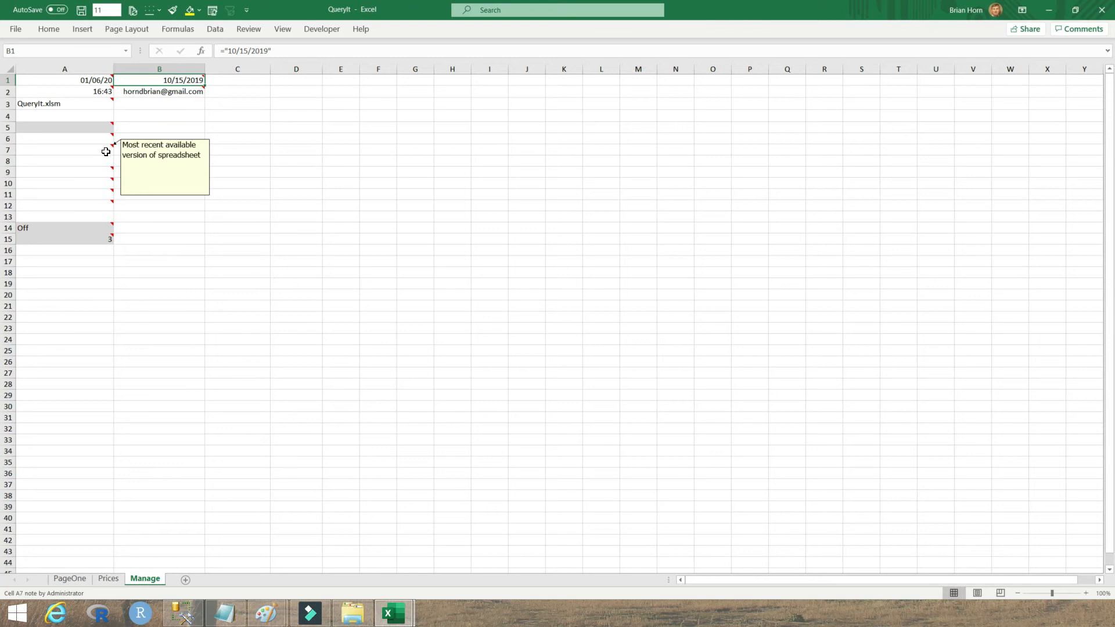
mouse_move(102, 171)
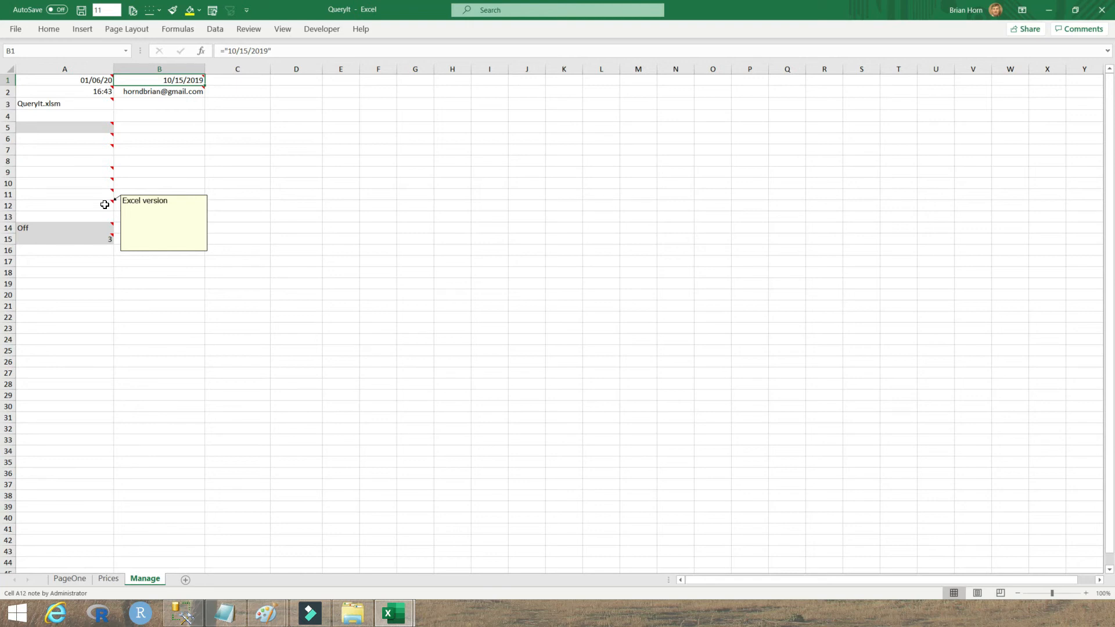
mouse_move(87, 82)
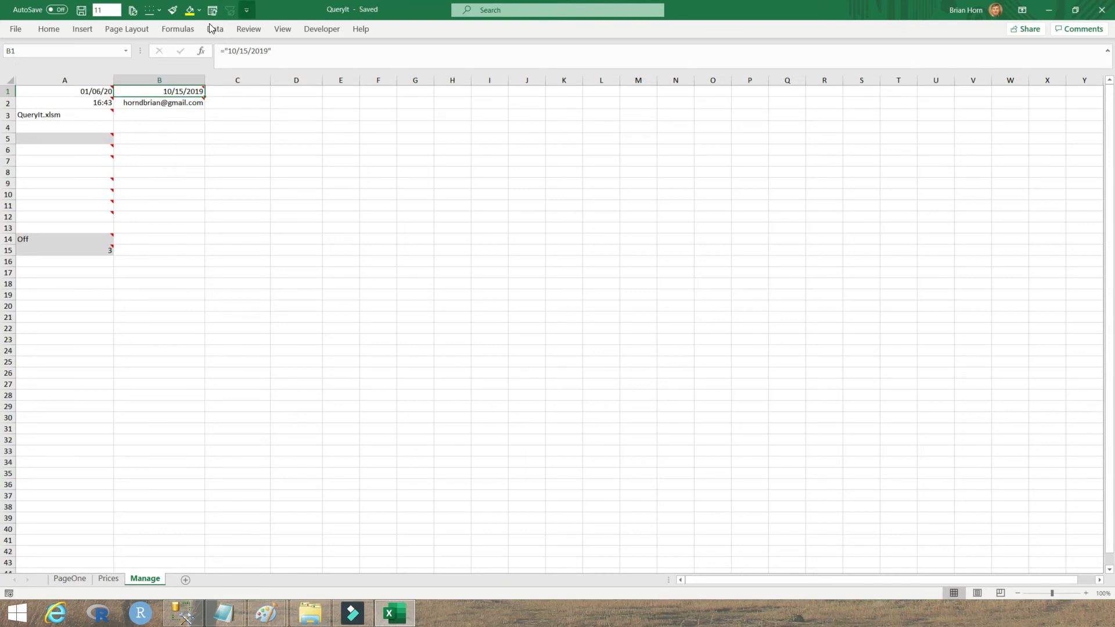
mouse_move(66, 115)
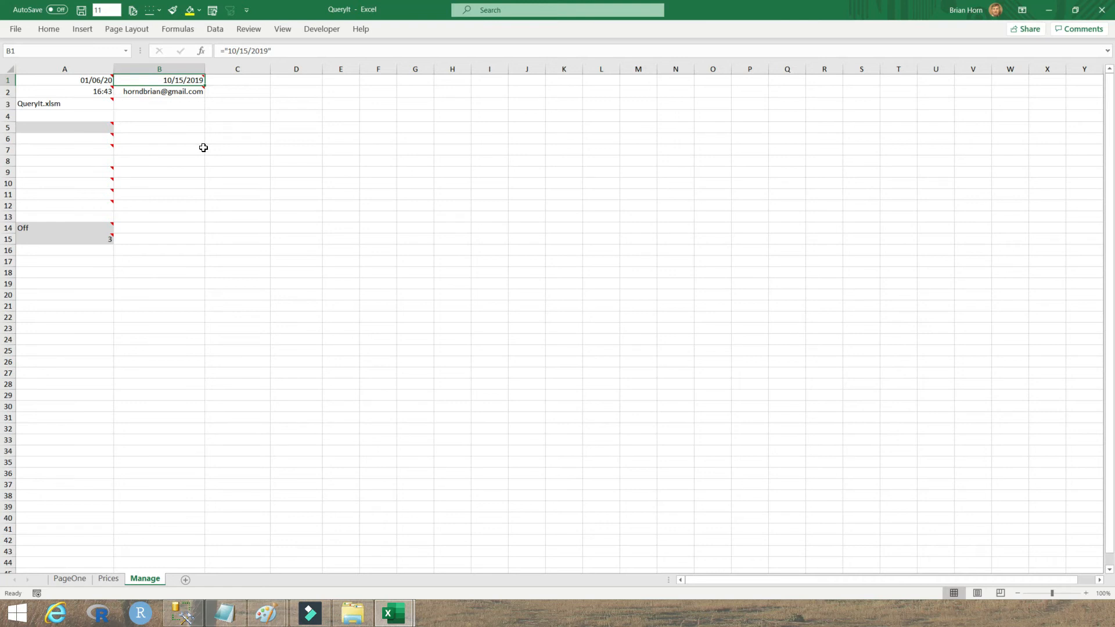
mouse_move(89, 129)
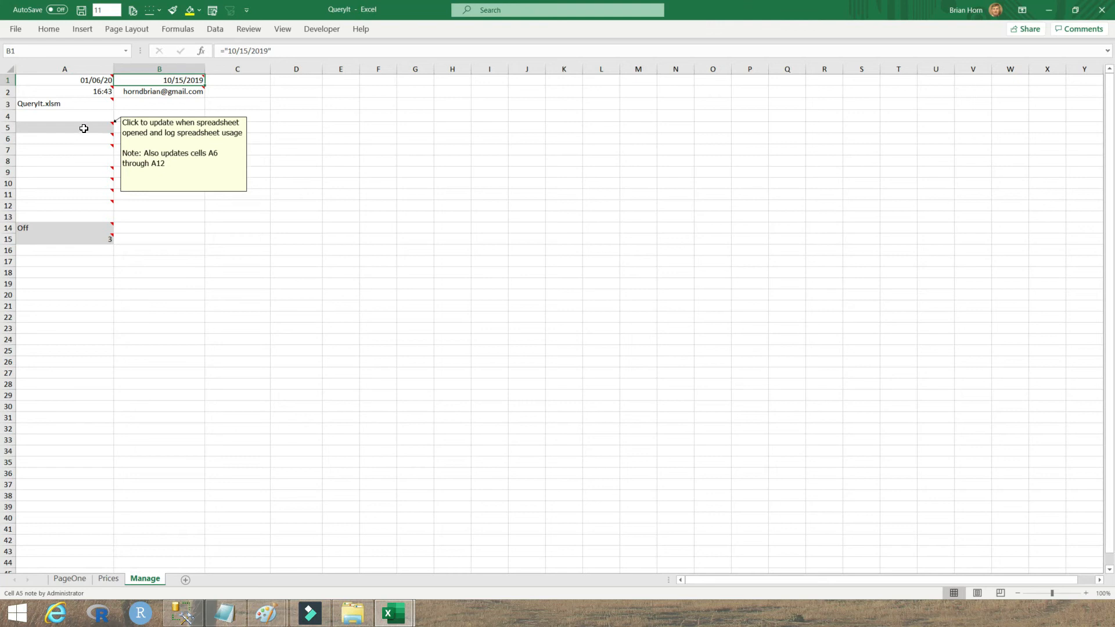
Step: Run the A5 SelectionChange macro so A2 logs 19:47, then check the A-column notes
left_click(84, 128)
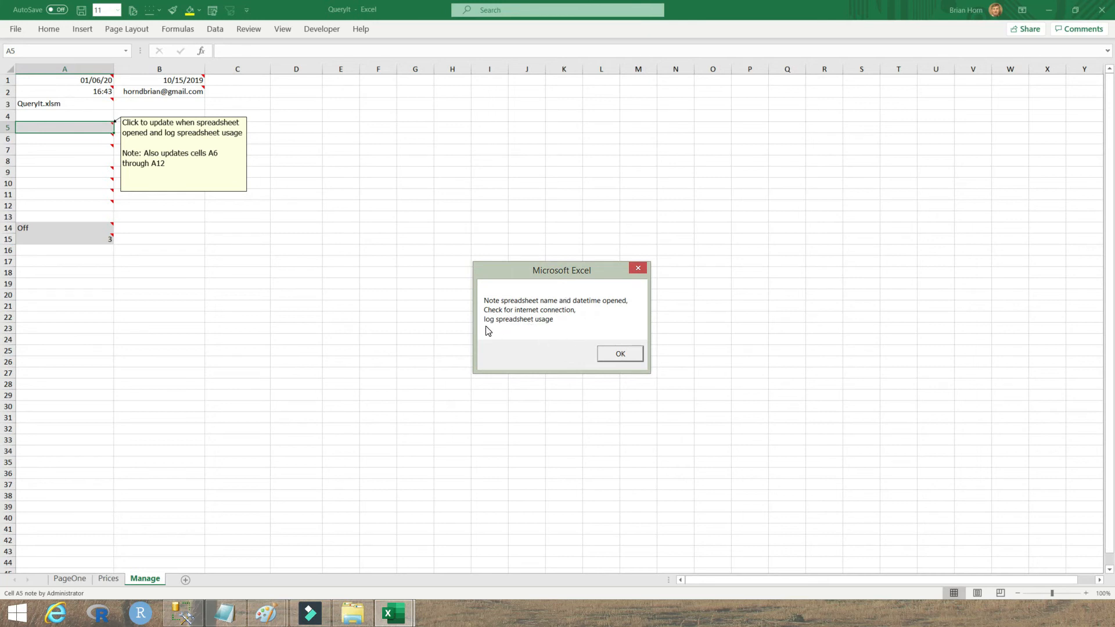
left_click(622, 356)
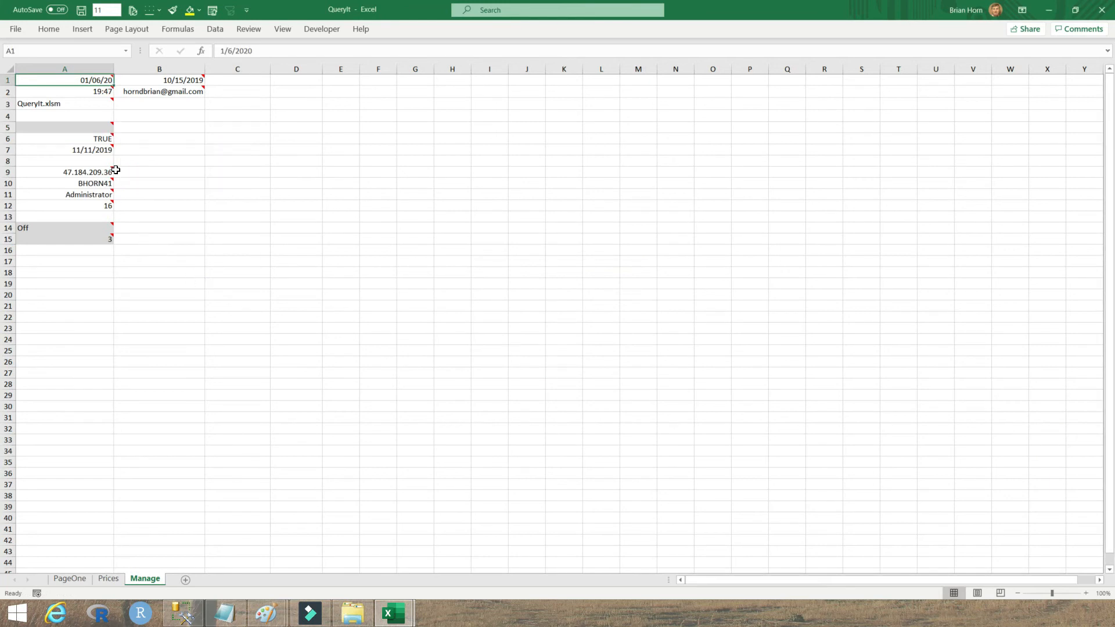
mouse_move(96, 139)
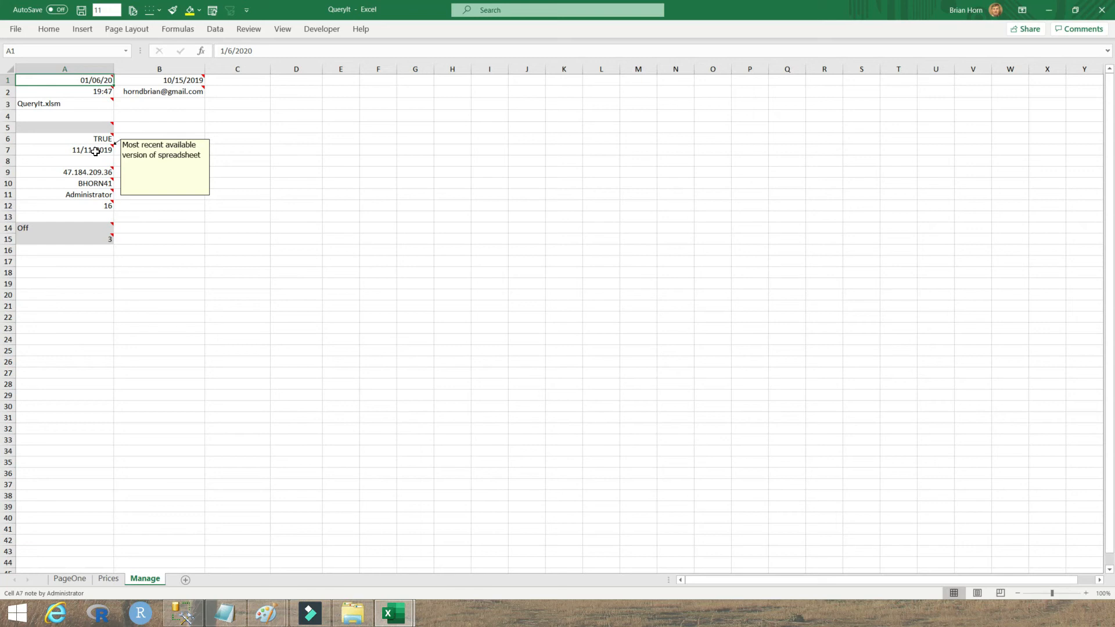
mouse_move(92, 173)
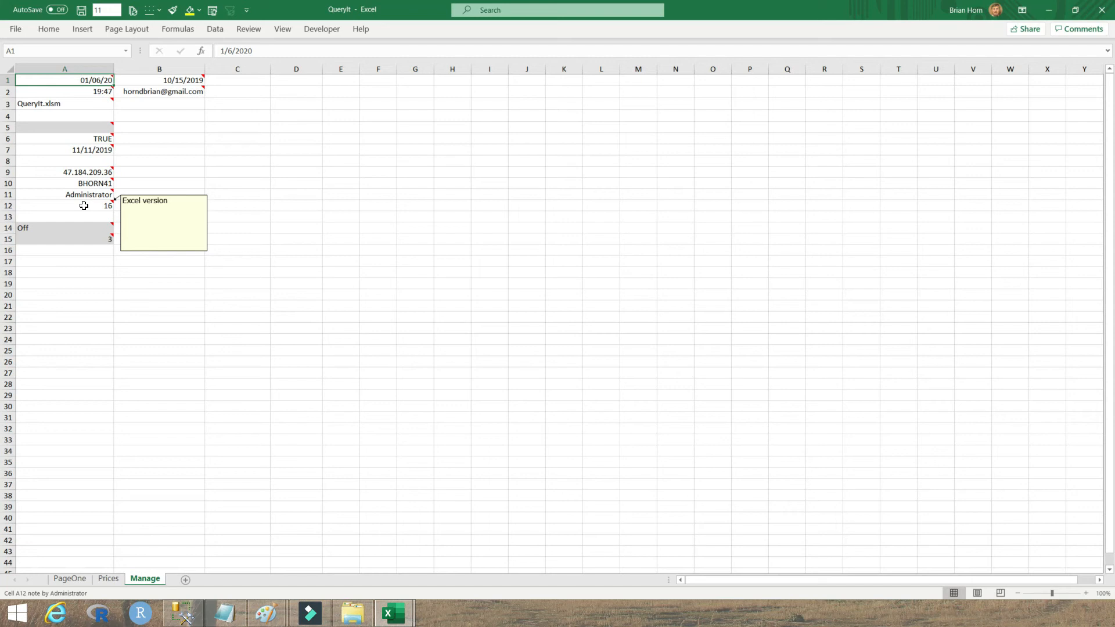
mouse_move(95, 80)
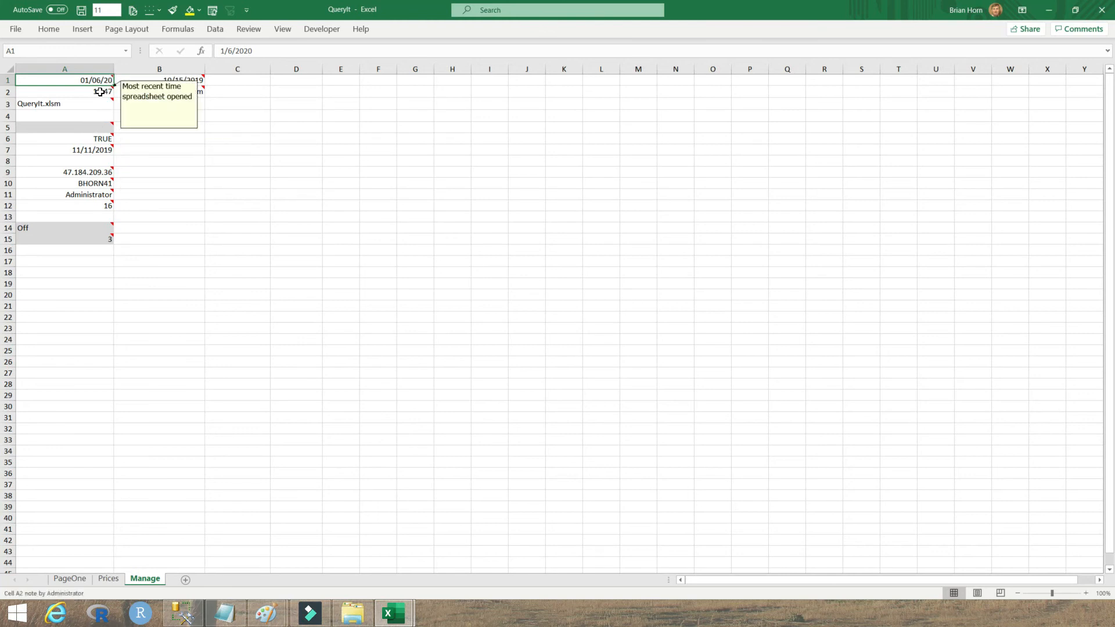
Step: Rerun the usage log from A5 so A2's time updates to 19:48
left_click(96, 128)
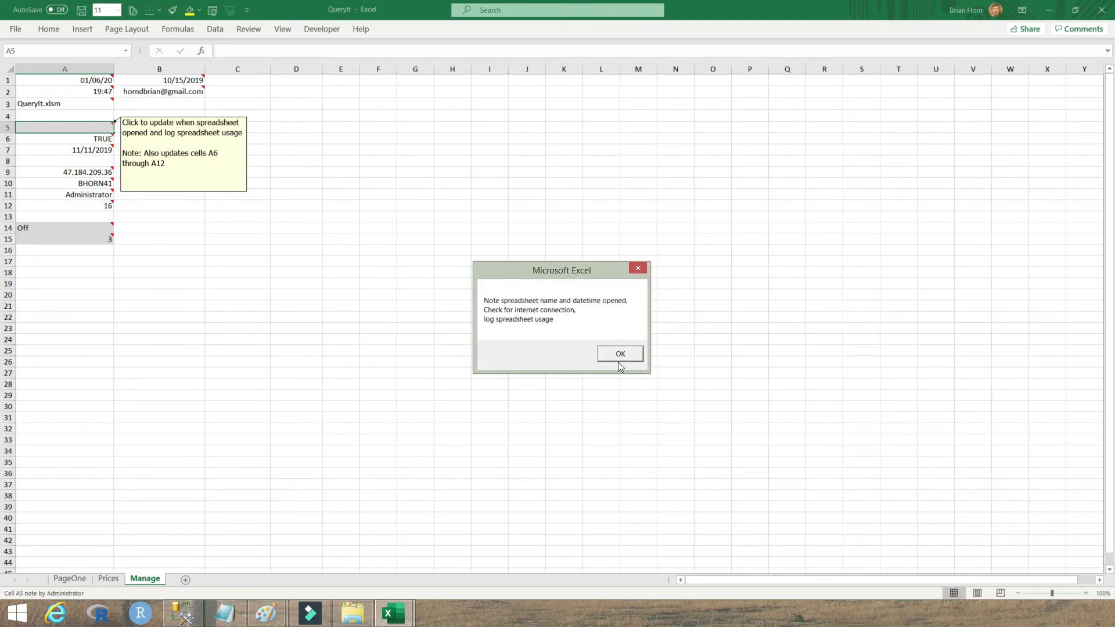
left_click(618, 360)
mouse_move(109, 98)
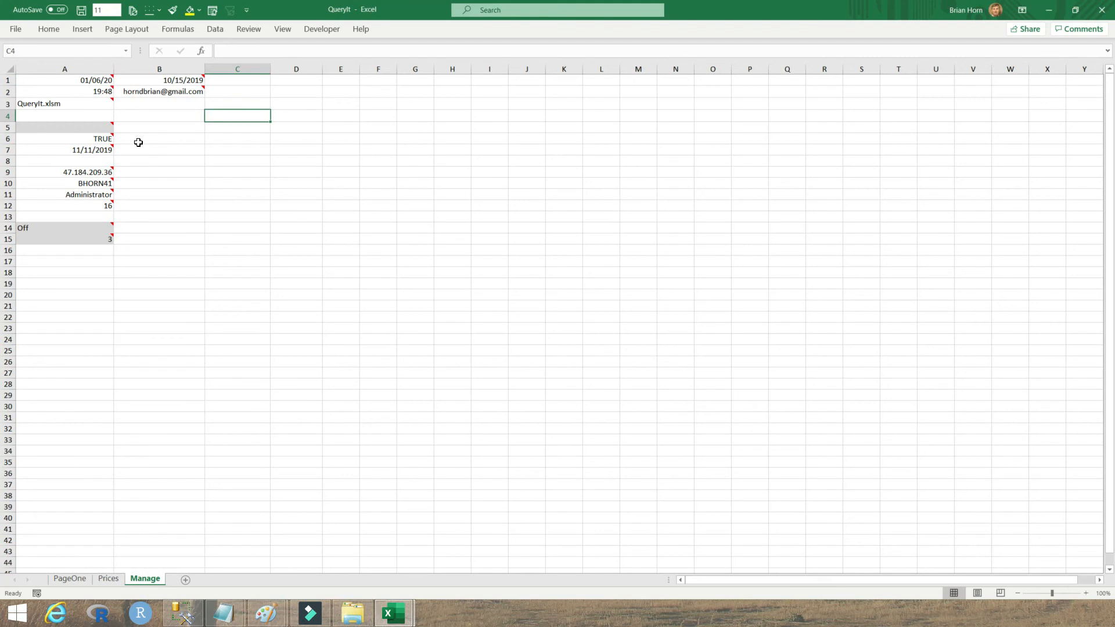
mouse_move(101, 88)
Step: Enter =NOW() in C4, showing 1/6/2020 20:00
type("=now()")
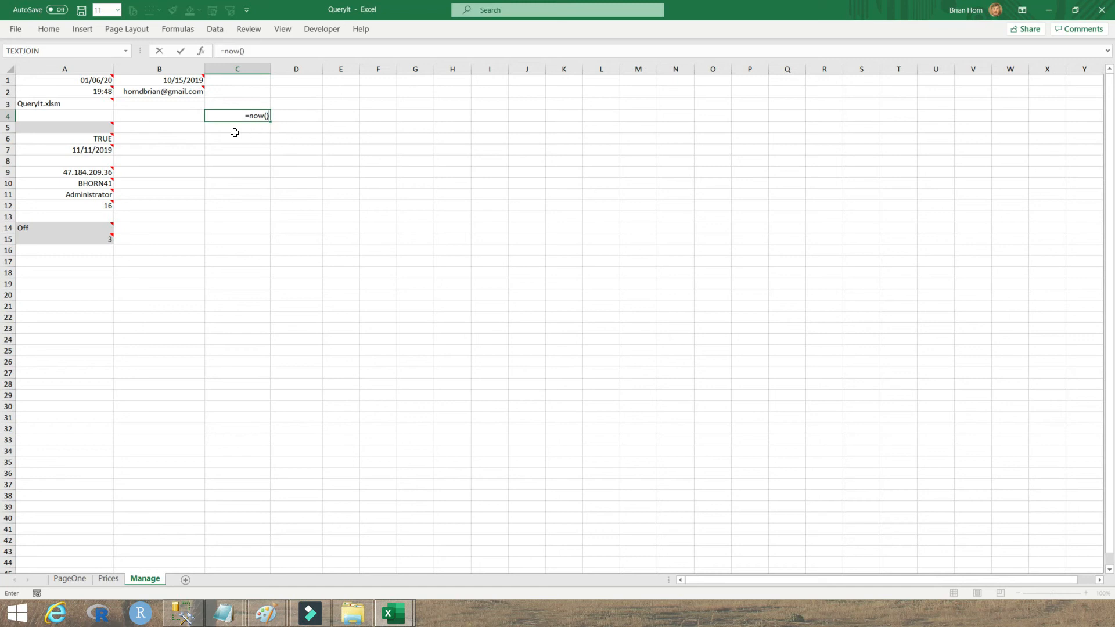
key("Return")
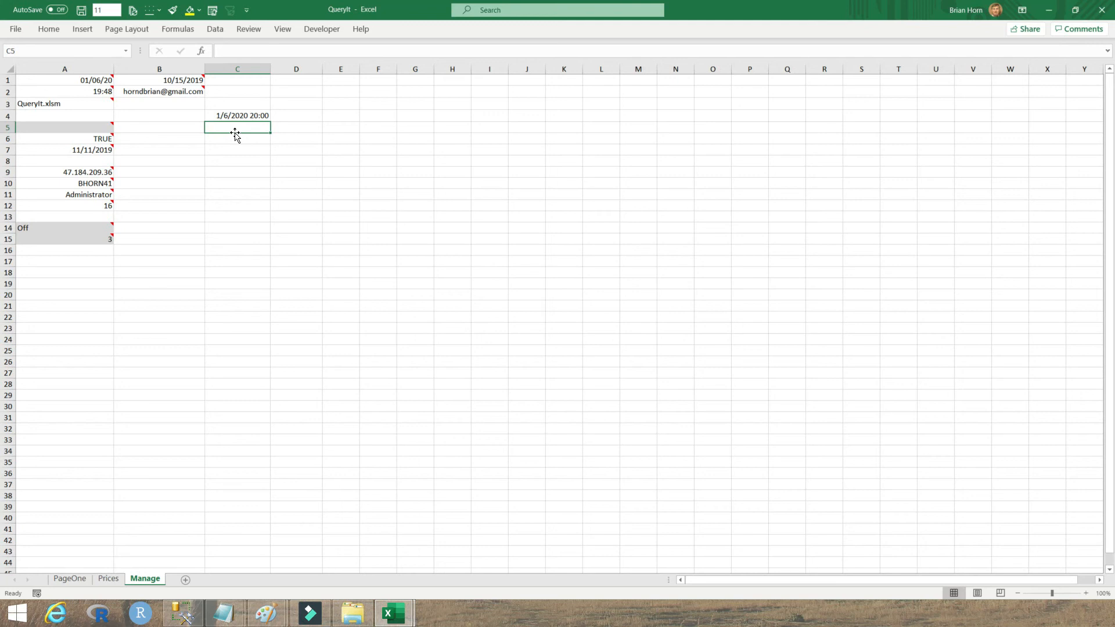
left_click(251, 116)
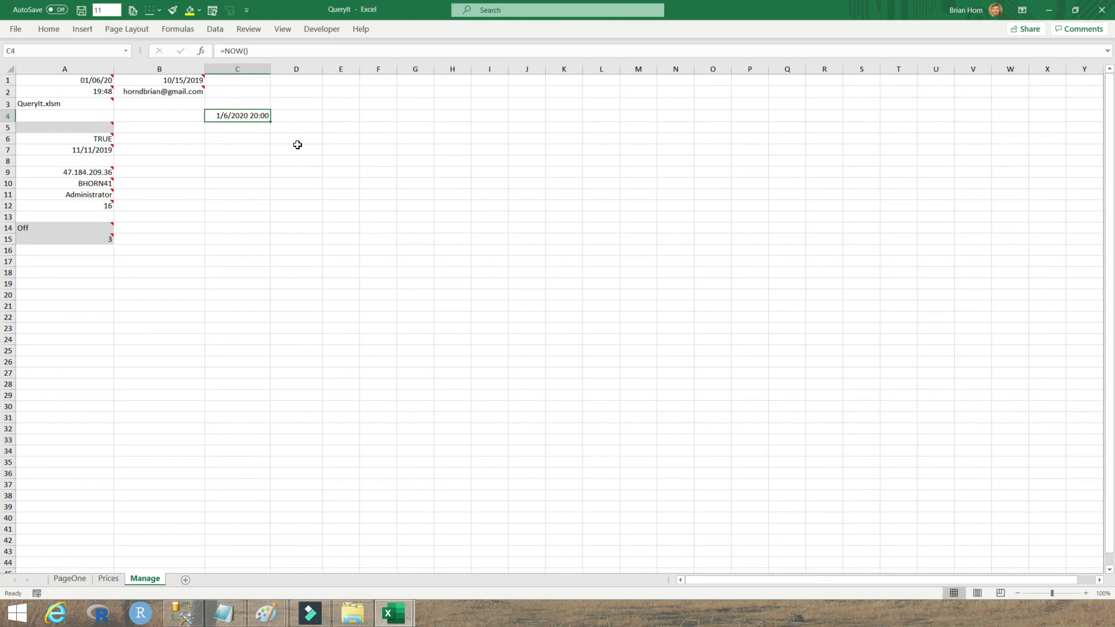
Step: Clear C4 by filling empty C3 down, then enter =updateTime() in C4
left_click(237, 103)
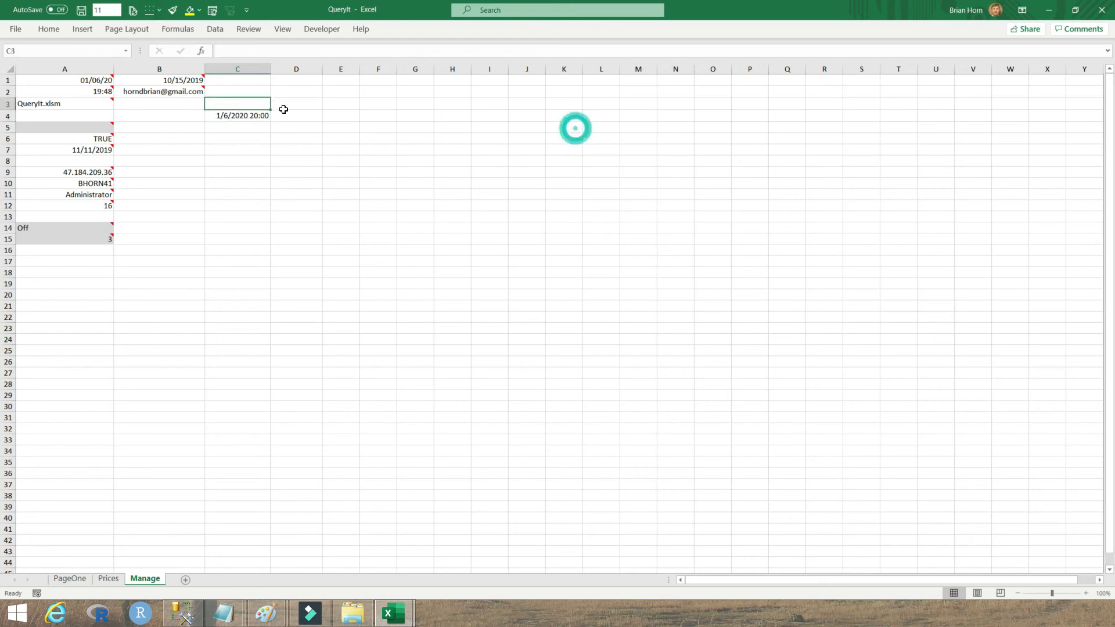
left_click_drag(271, 109, 269, 119)
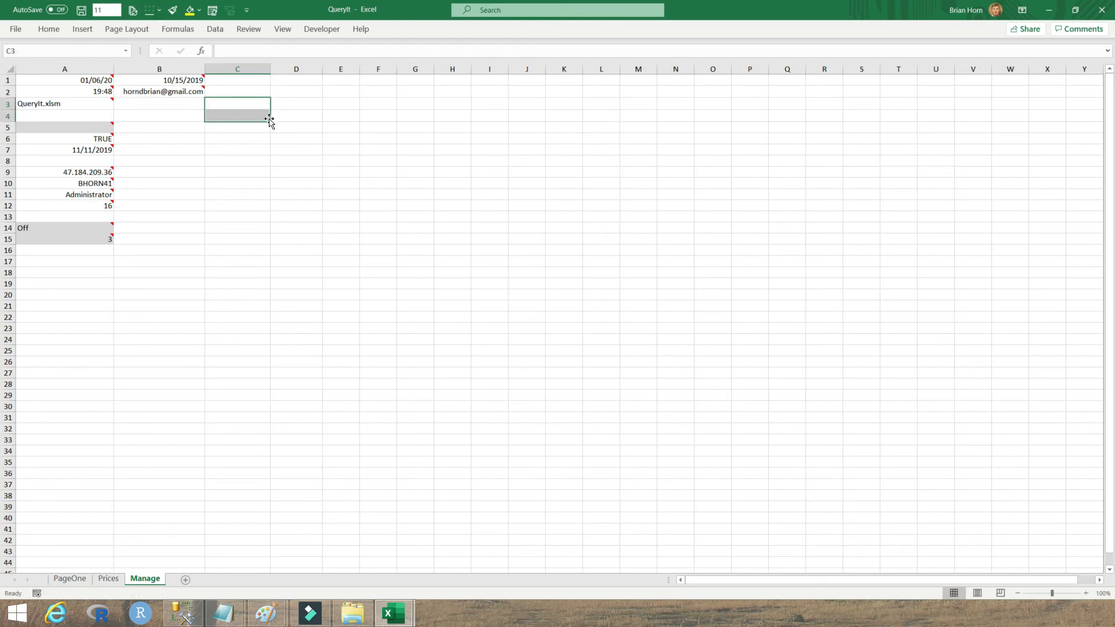
left_click(106, 92)
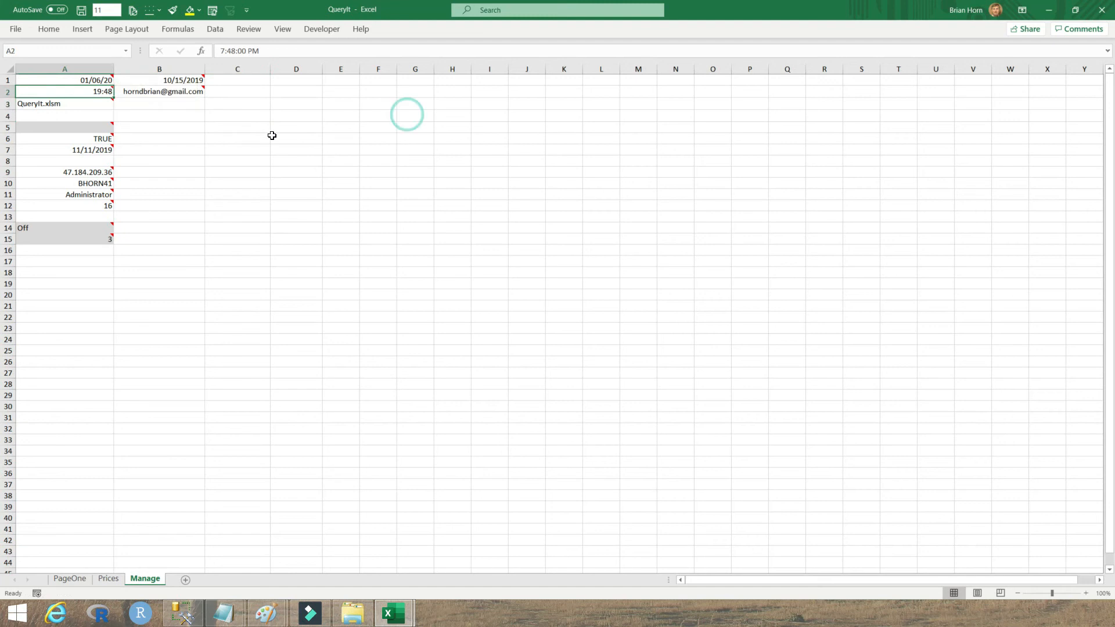
left_click(233, 121)
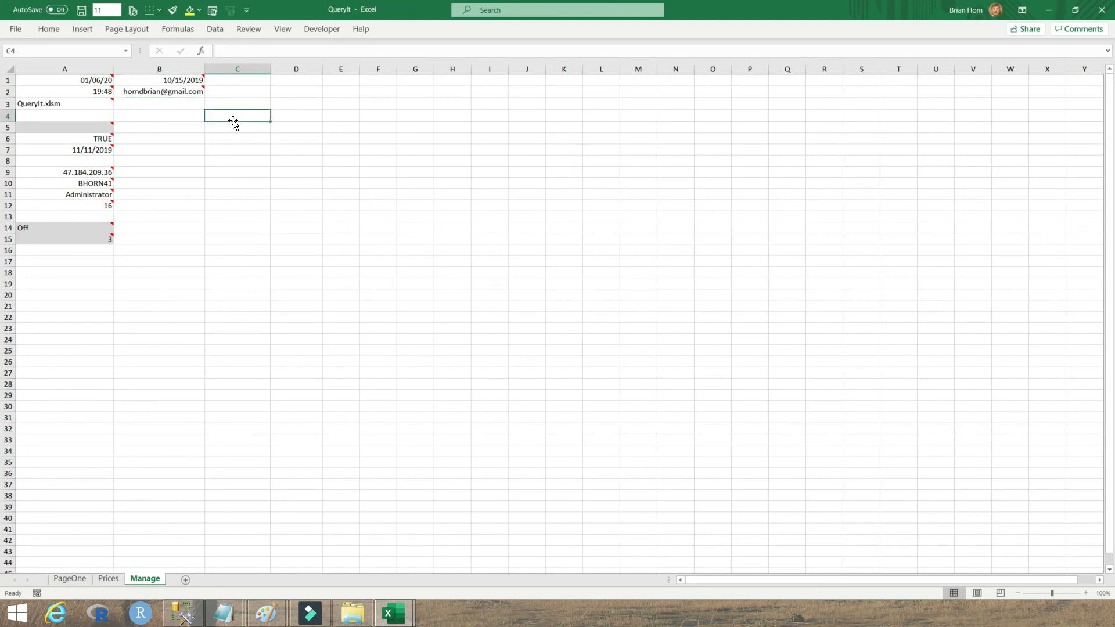
type("=")
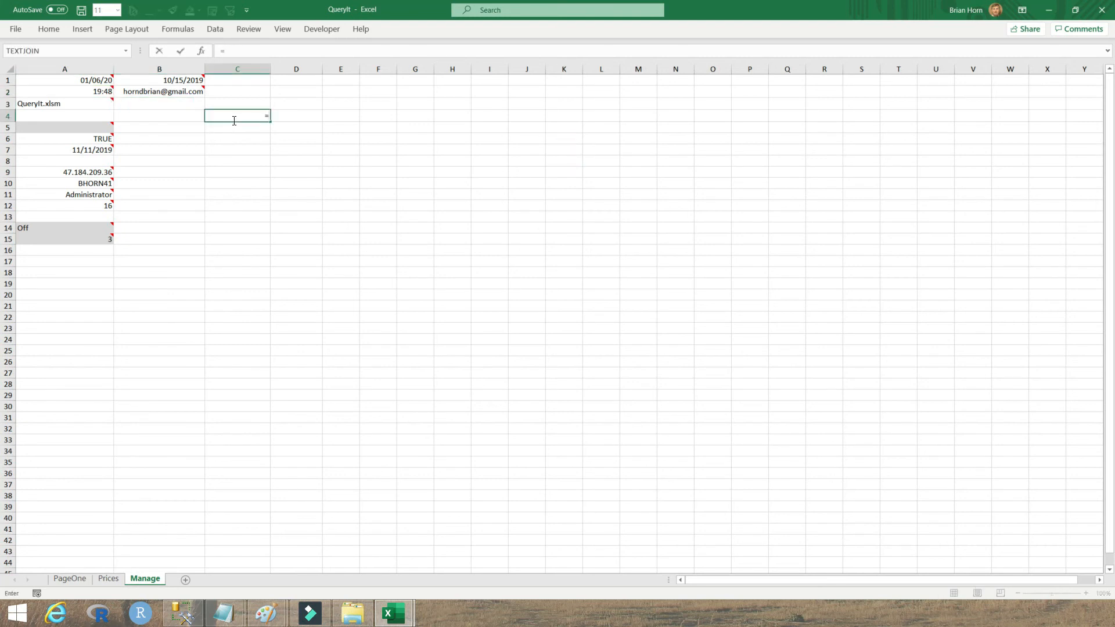
type("up")
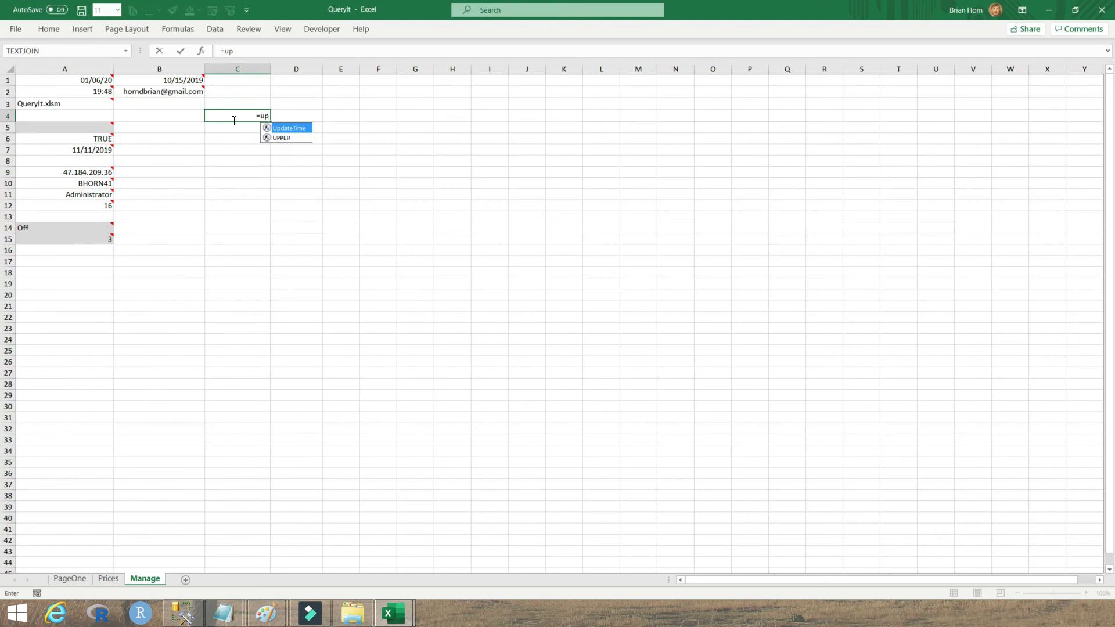
type("dateTime(")
key("Return")
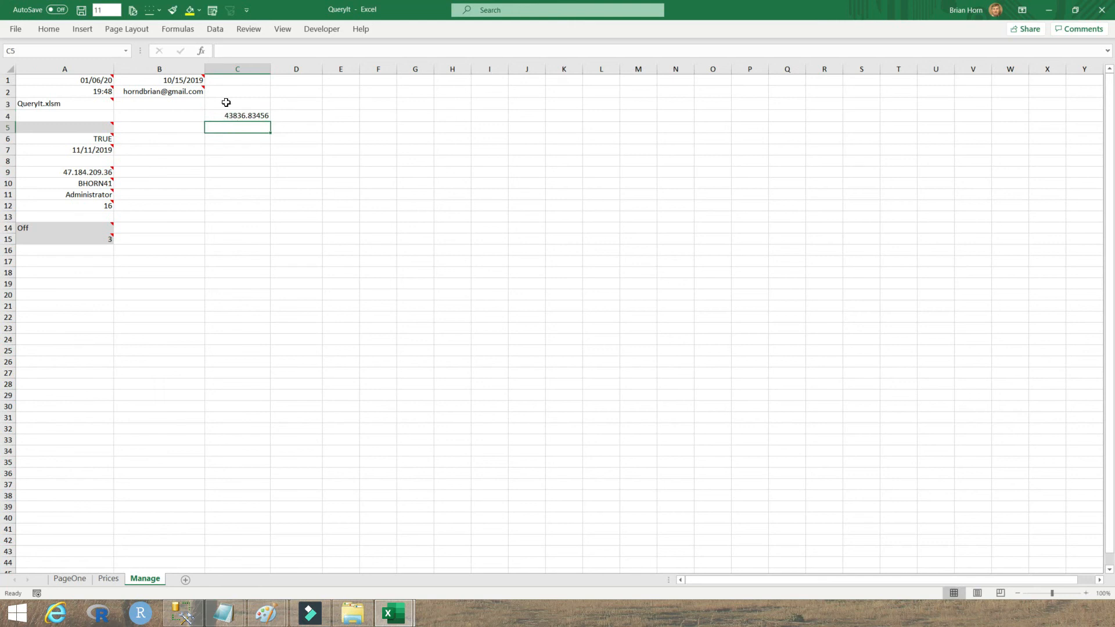
Step: Format C4 with a Date date-and-time number format, showing 1/6/20 8:01 PM
left_click(240, 115)
right_click(241, 114)
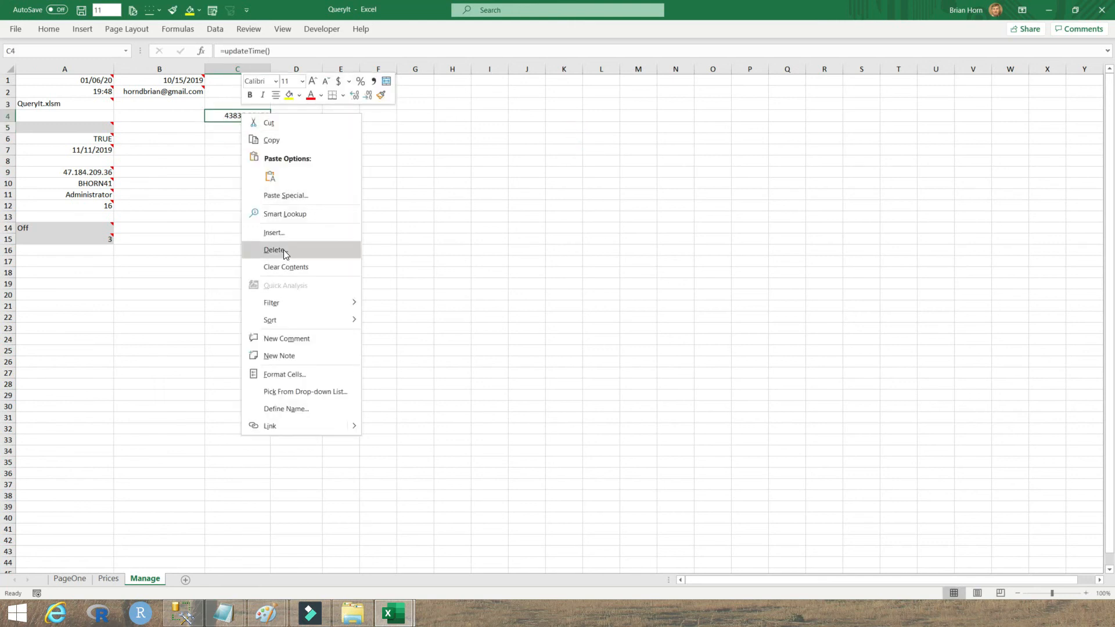
left_click(287, 373)
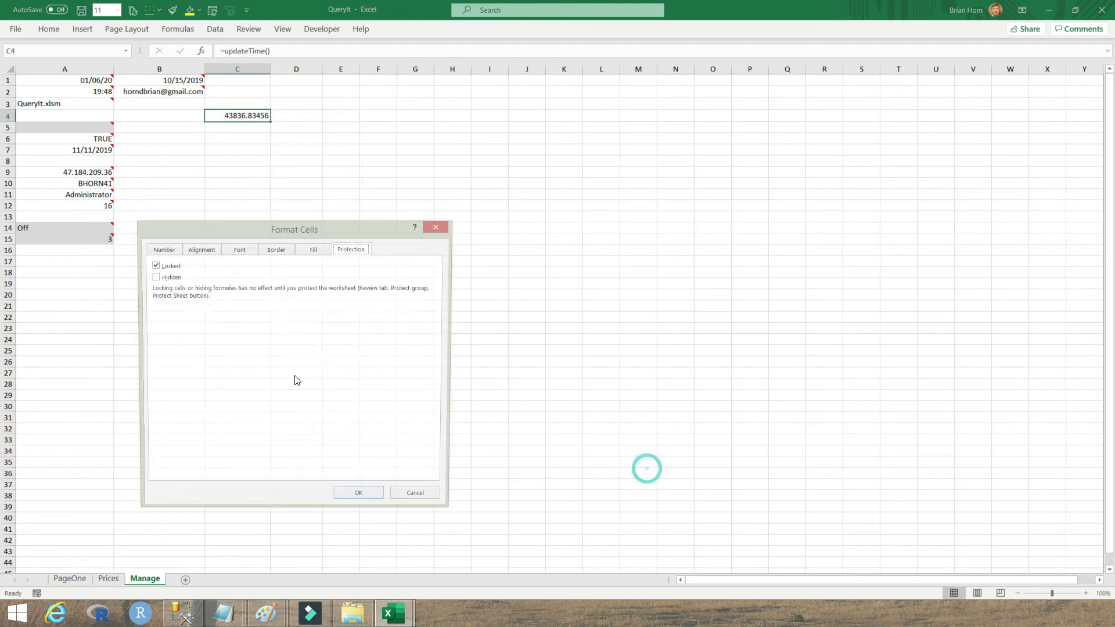
left_click(162, 250)
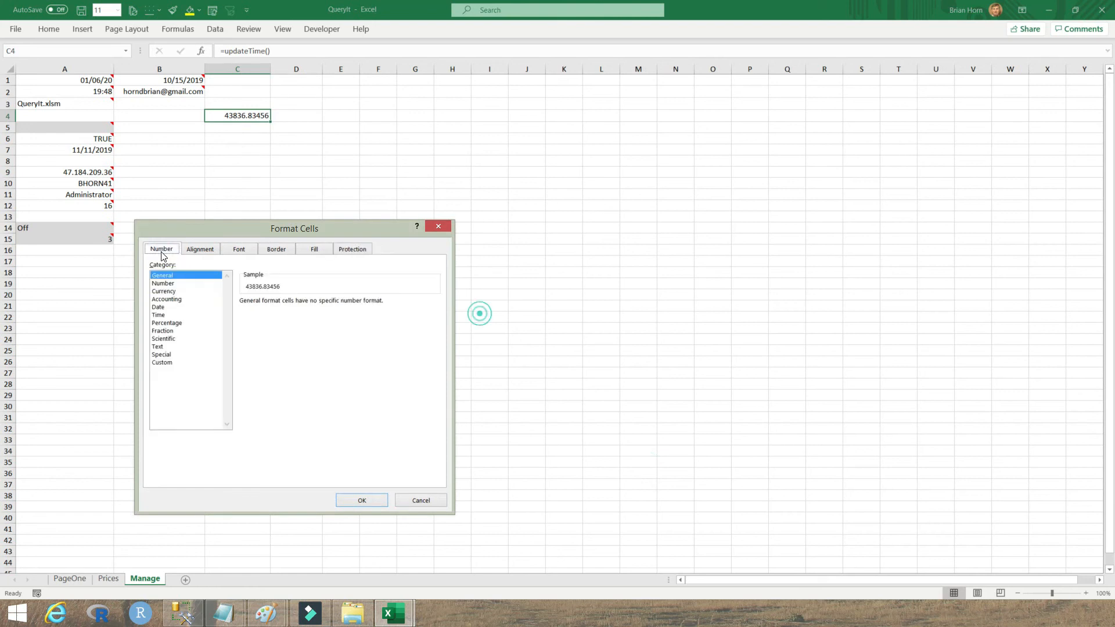
left_click(165, 307)
left_click(307, 340)
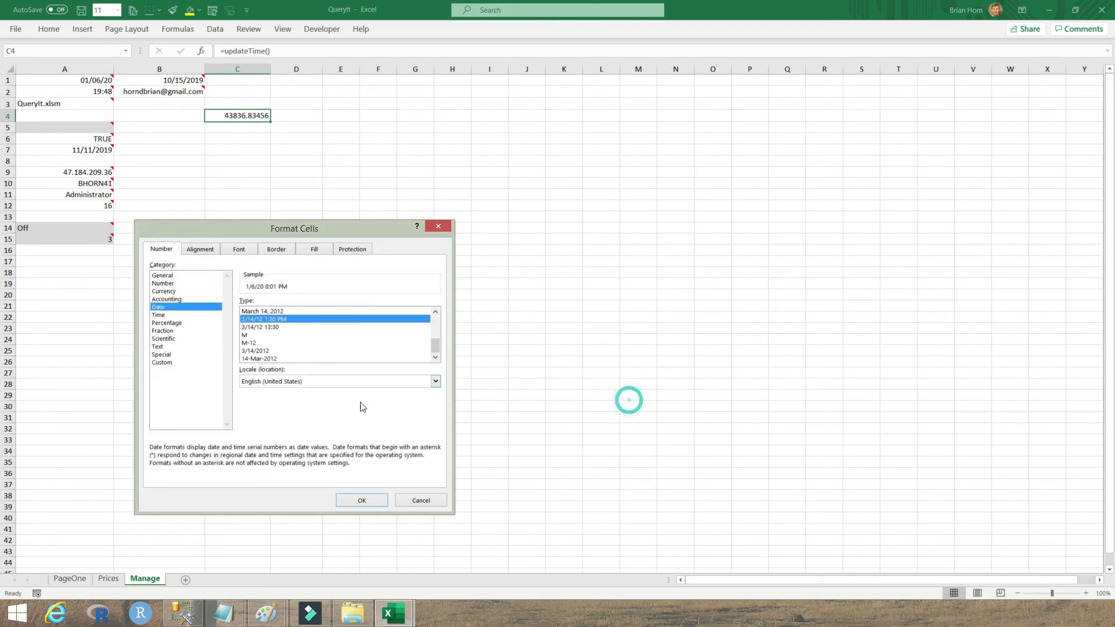
left_click(362, 500)
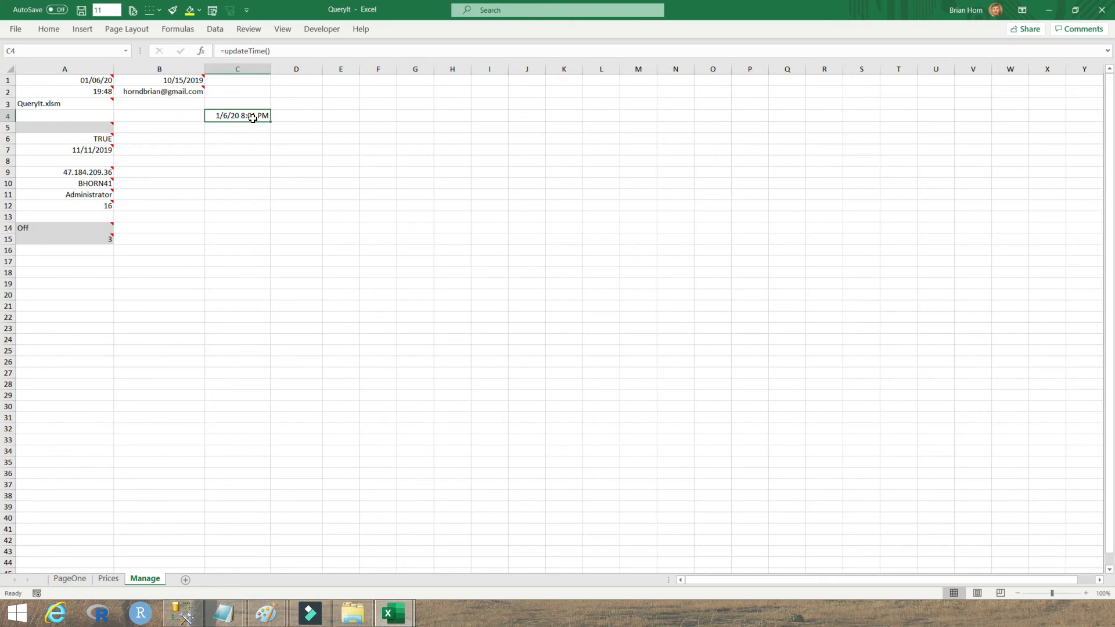
Step: Clear C4:C5 by filling empty C3 down, and discard an unfinished =info in C9
left_click(255, 104)
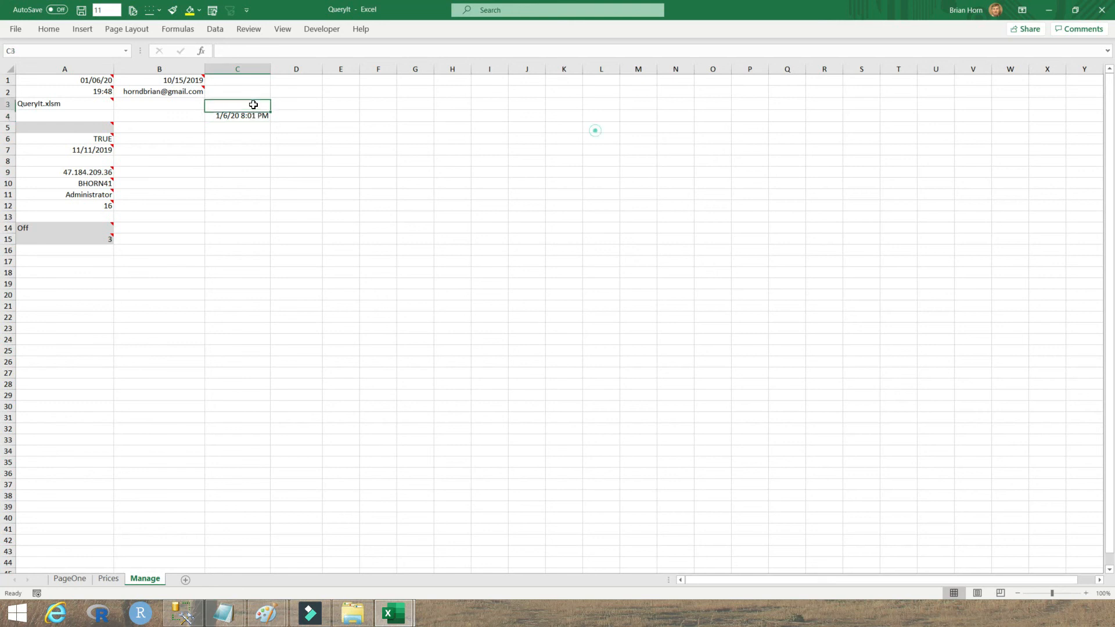
left_click_drag(271, 109, 263, 133)
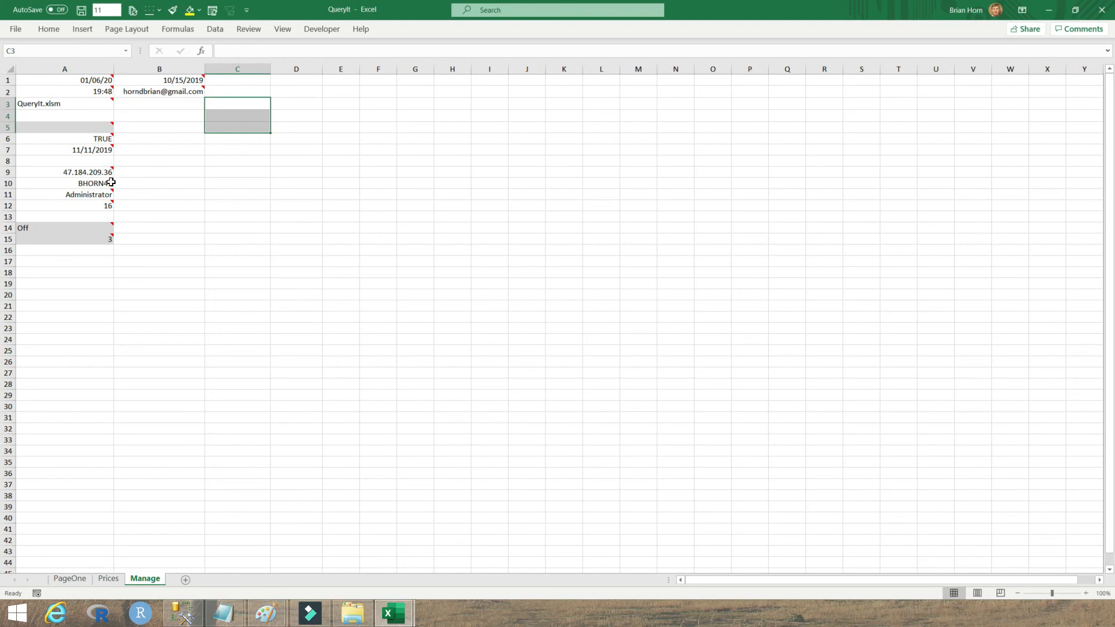
mouse_move(104, 185)
left_click(226, 173)
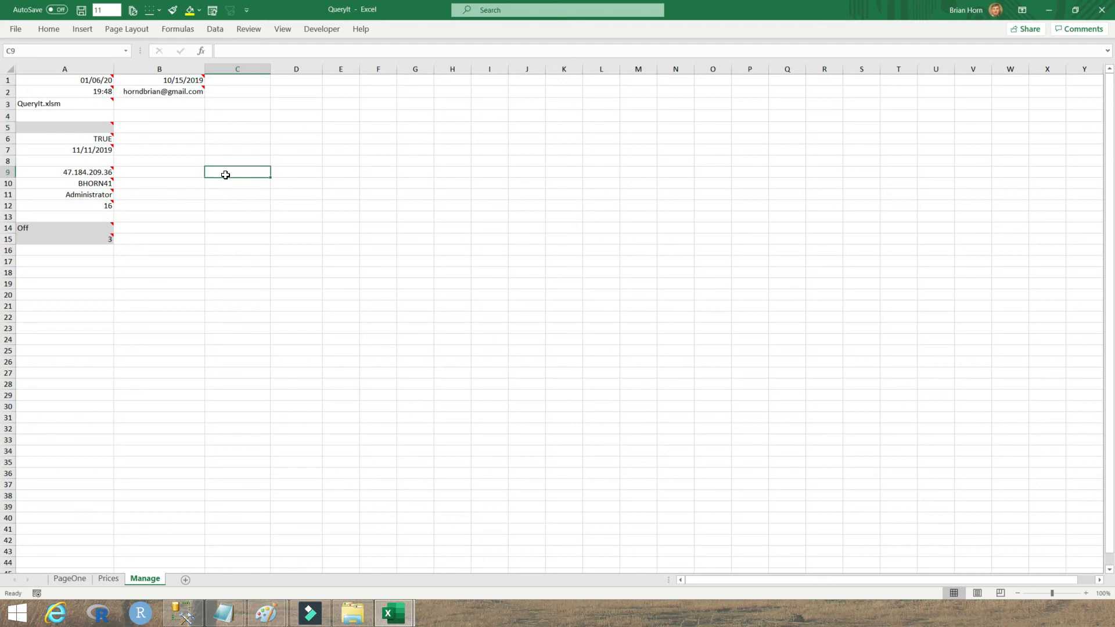
type("=info")
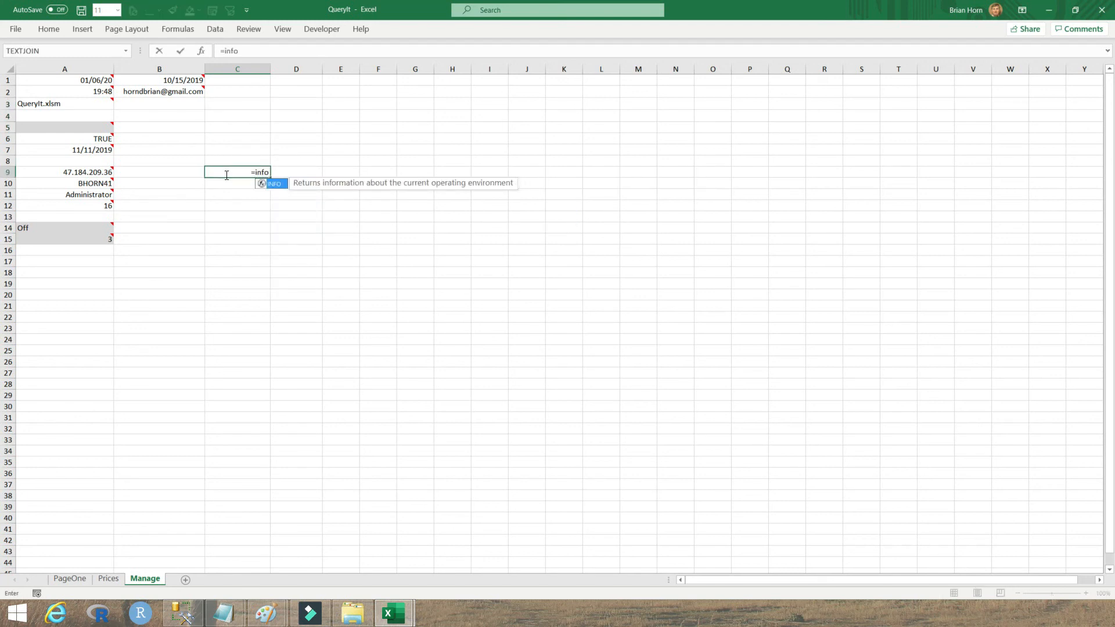
key("BackSpace")
key("BackSpace")
key("BackSpace")
key("BackSpace")
key("BackSpace")
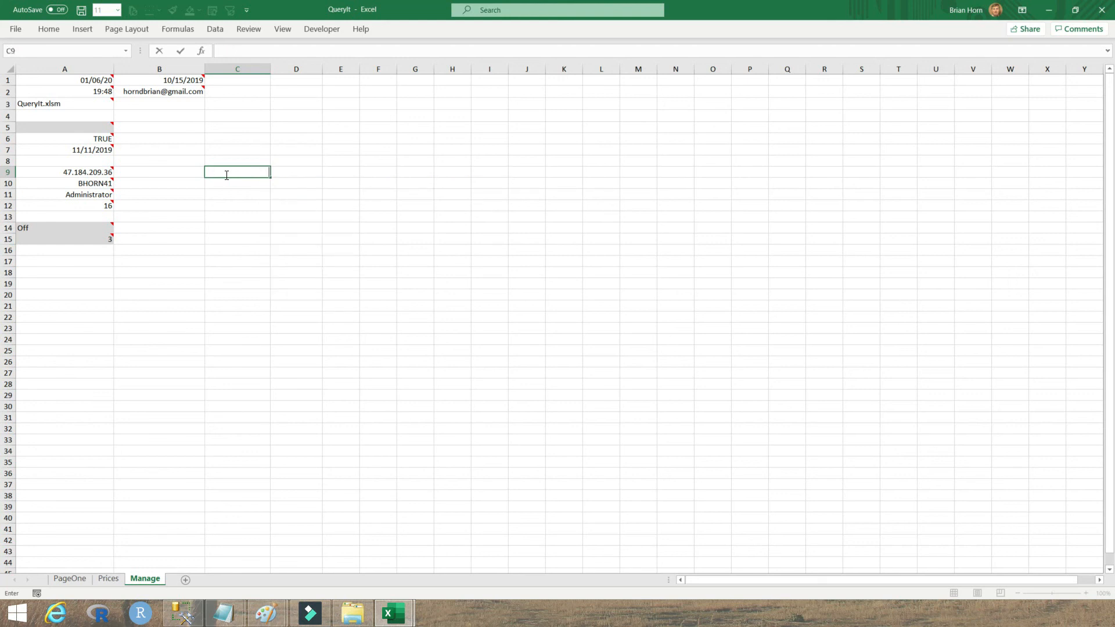
left_click(325, 172)
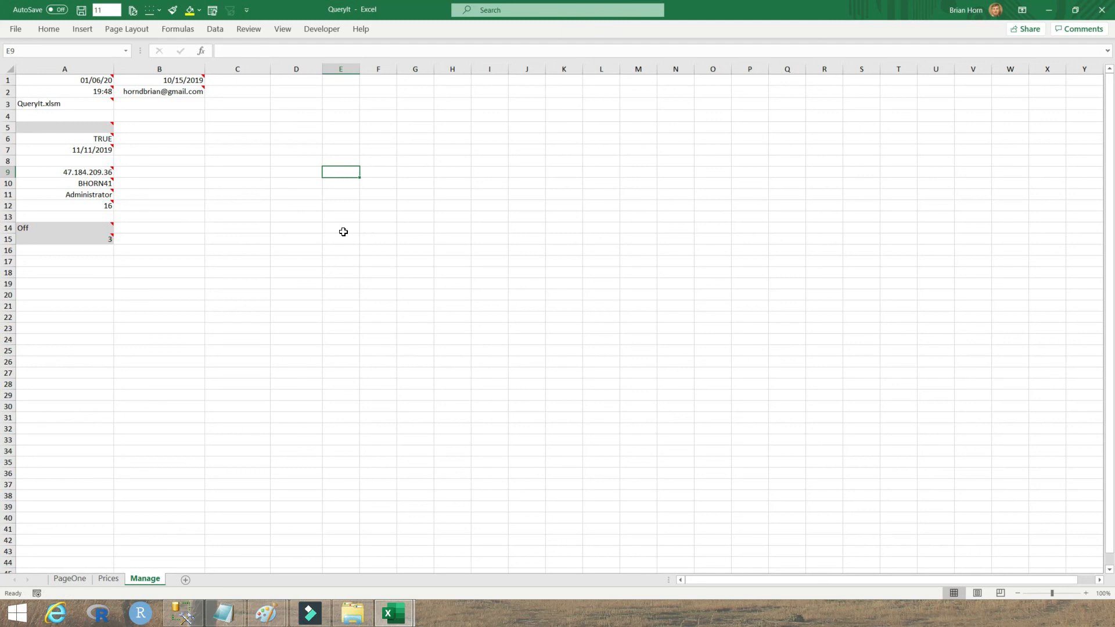
mouse_move(100, 197)
mouse_move(90, 127)
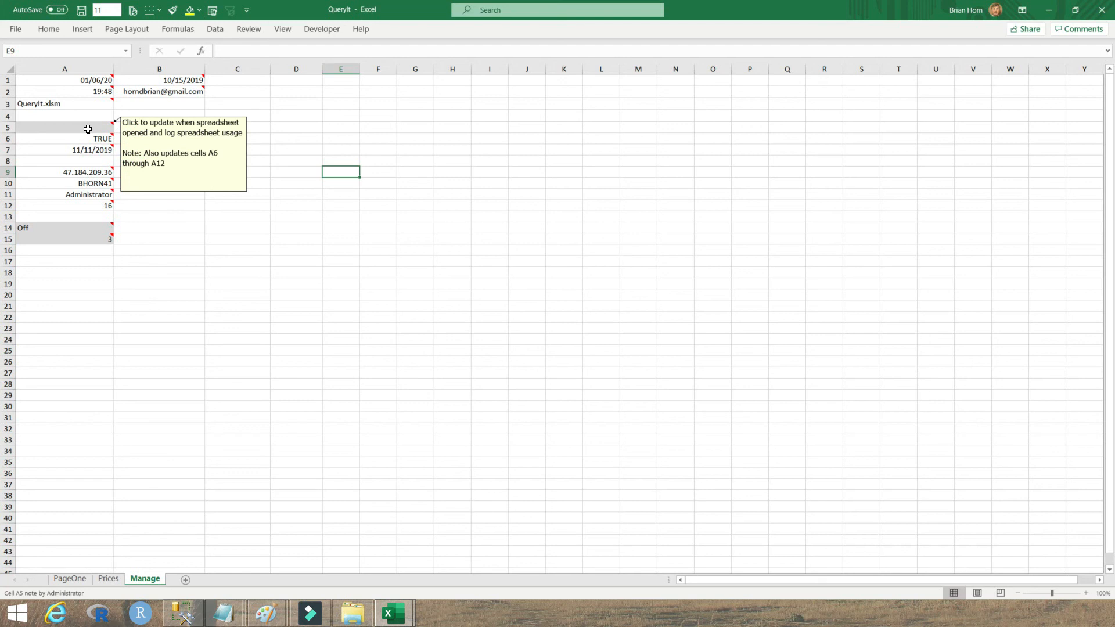
Step: Open the Visual Basic editor from the Developer tab and show Sheet2 (Manage) code
left_click(319, 27)
left_click(17, 58)
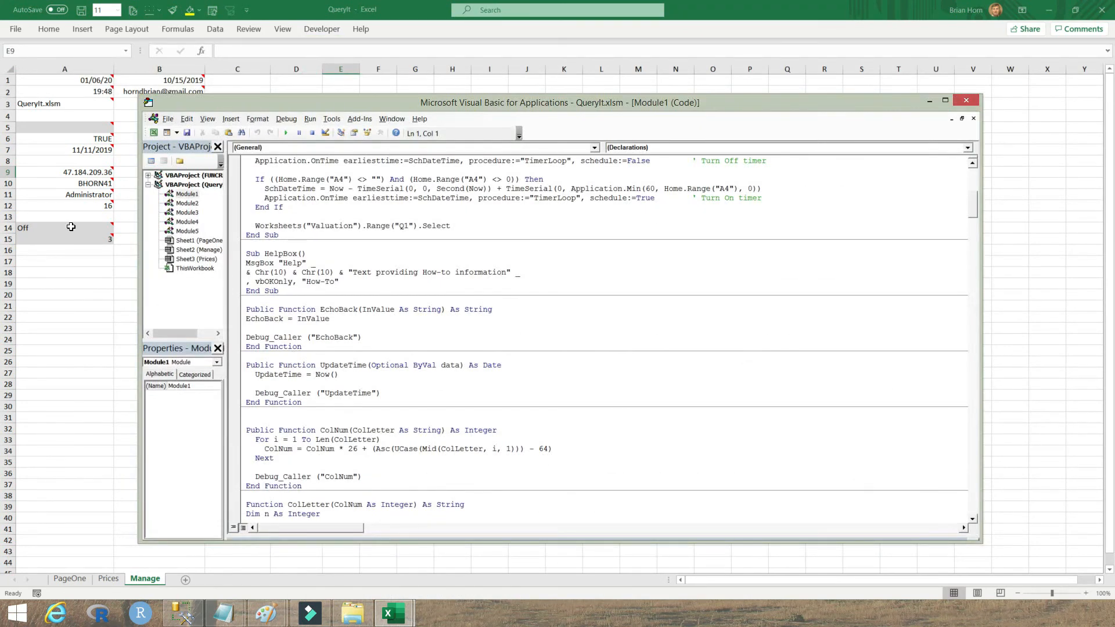
double_click(194, 250)
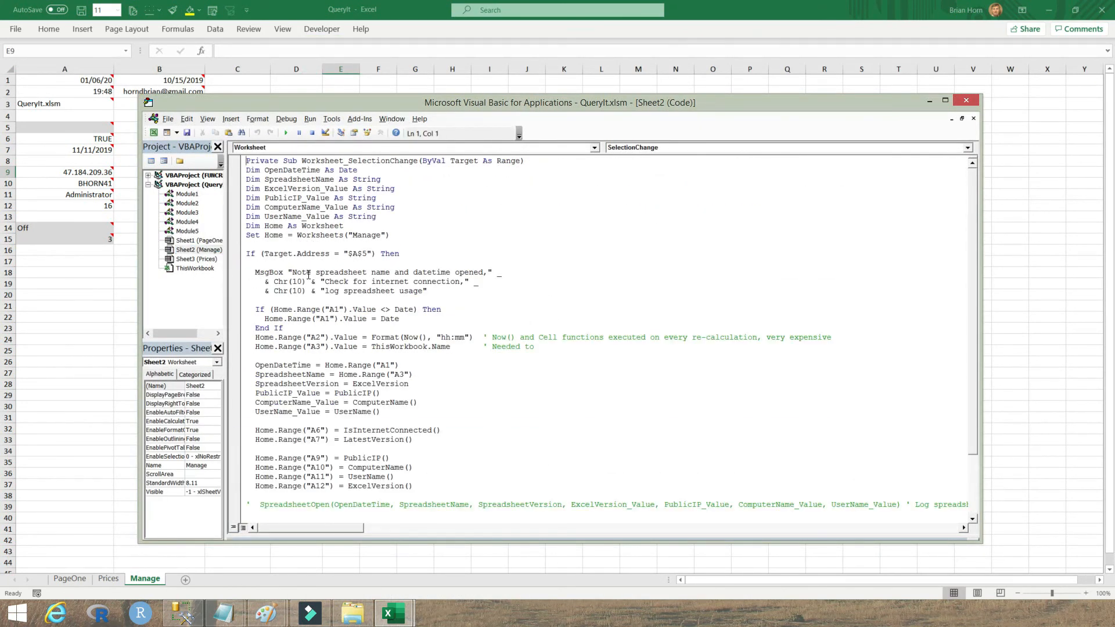
Step: Highlight the SelectionChange event, the $A$5 check, the three MsgBox lines and the A2 time line
left_click_drag(348, 161, 416, 160)
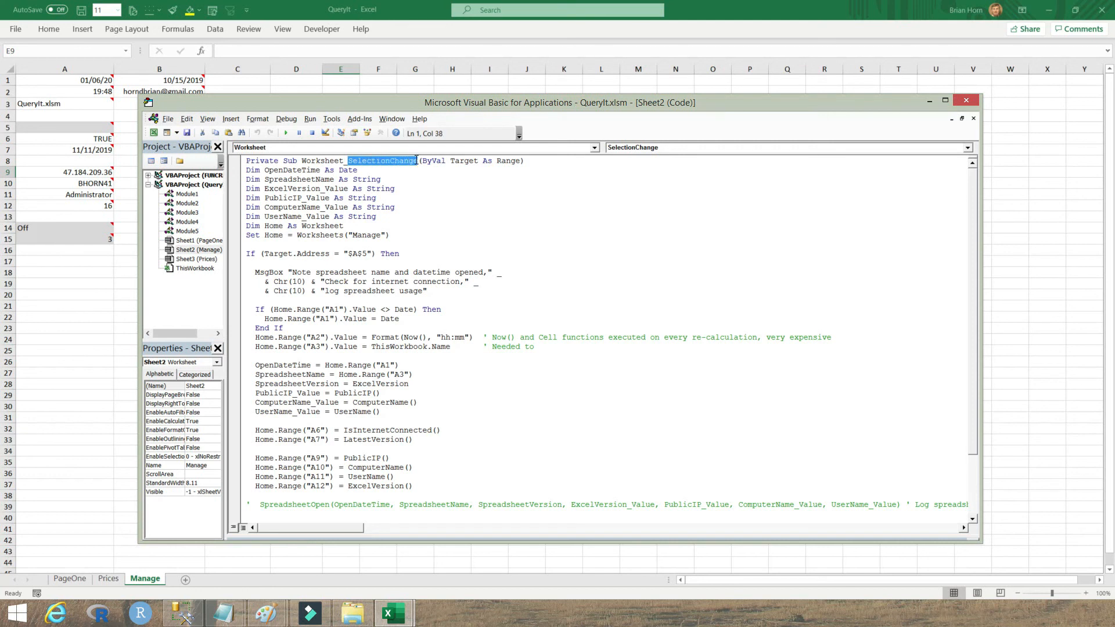
left_click_drag(246, 254, 409, 256)
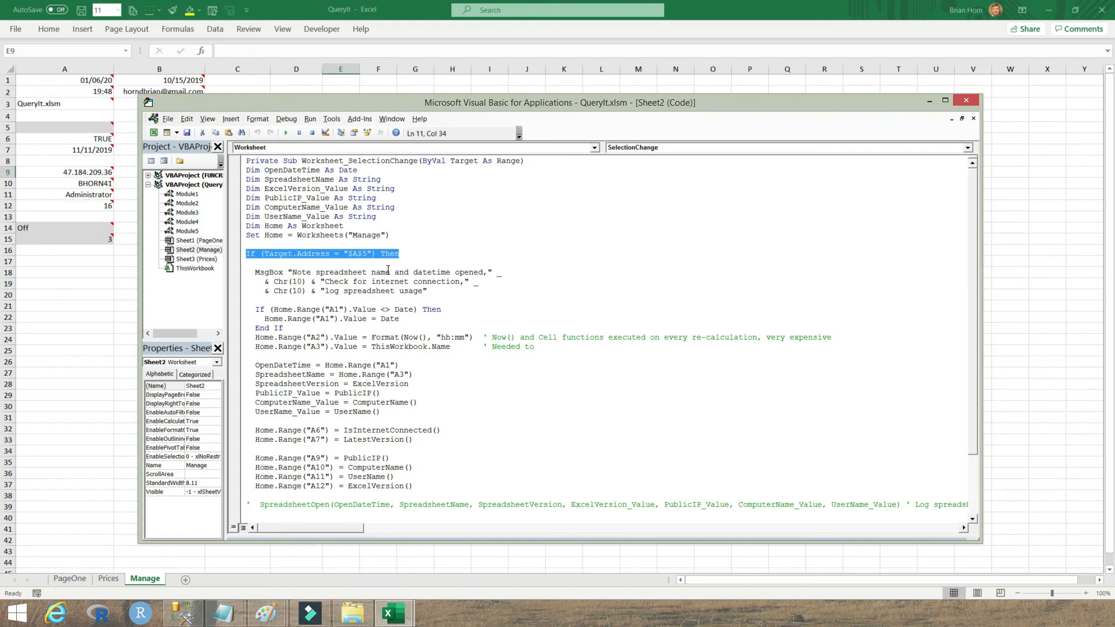
left_click_drag(438, 293, 247, 268)
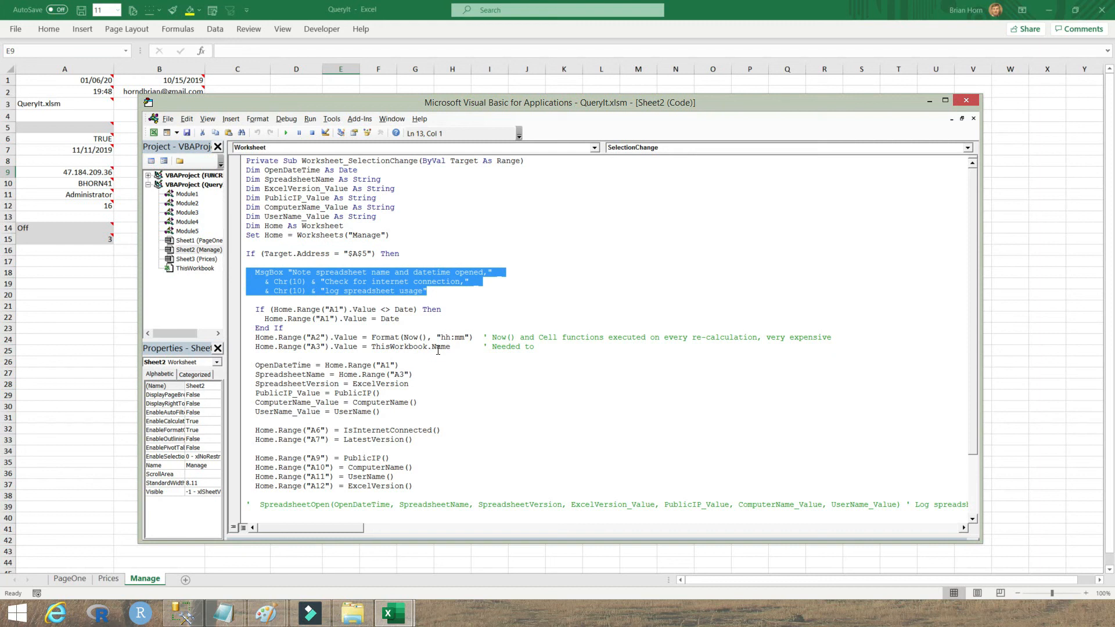
left_click_drag(474, 339, 251, 338)
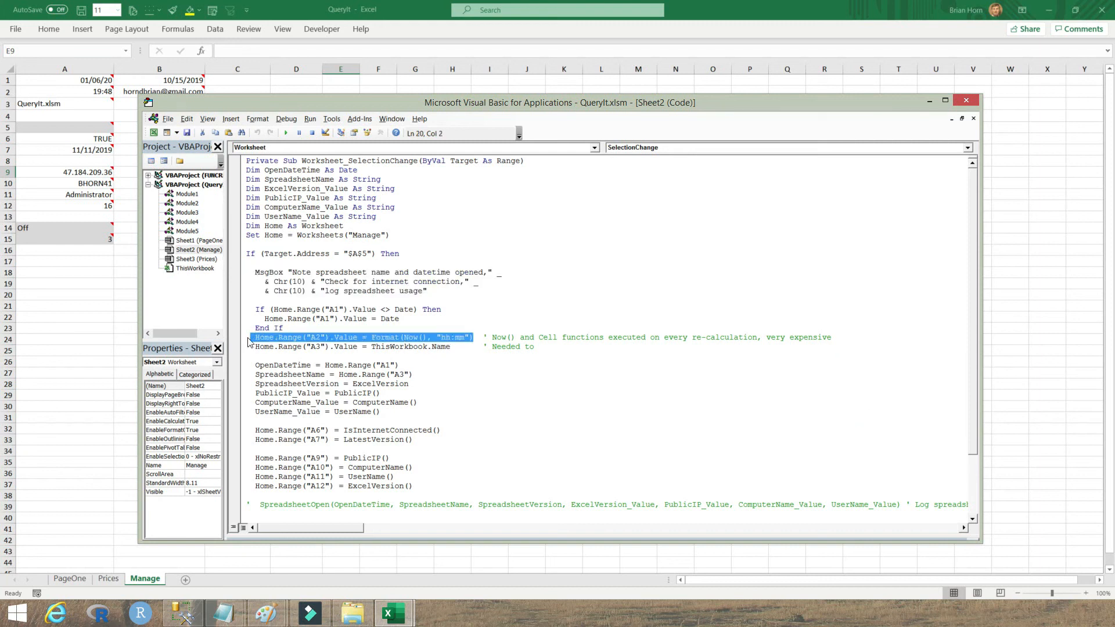
Step: Highlight the ExcelVersion, PublicIP() and ComputerName() calls in the macro
mouse_move(105, 79)
left_click_drag(352, 384, 414, 383)
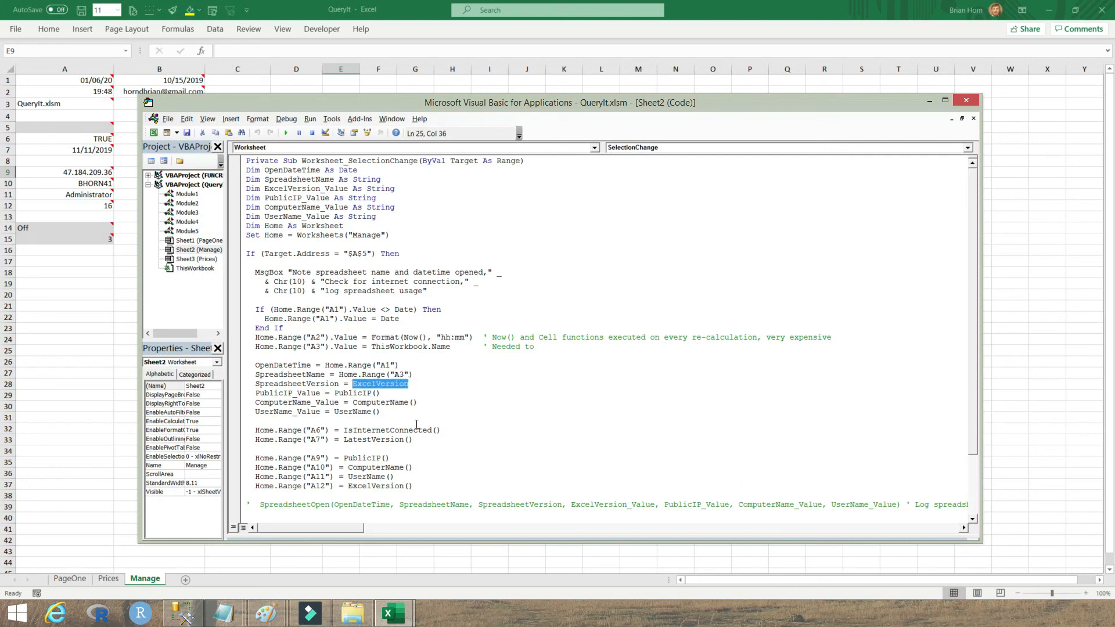
left_click_drag(380, 393, 334, 397)
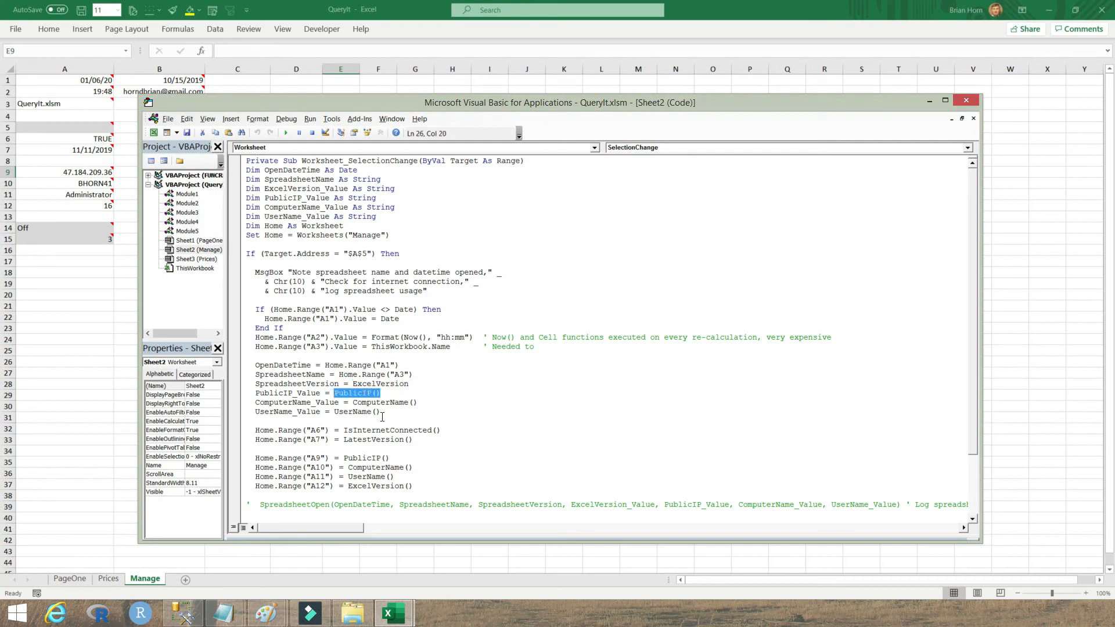
left_click_drag(418, 402, 334, 414)
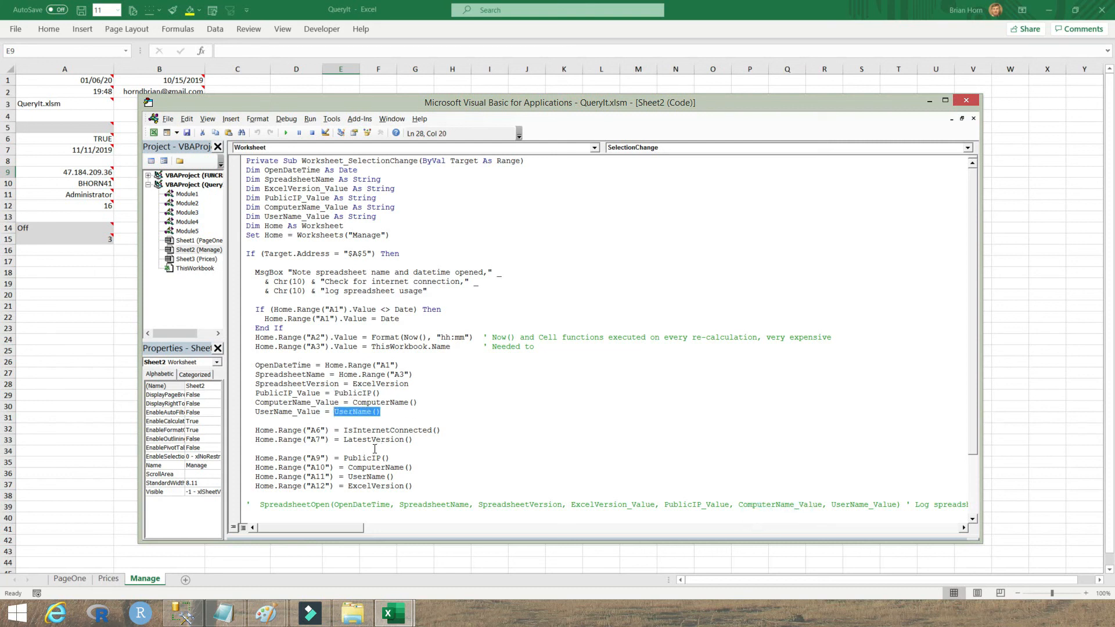
Step: Keep the SpreadsheetOpen call commented out by removing and restoring its apostrophe
scroll(969, 365, "down", 3)
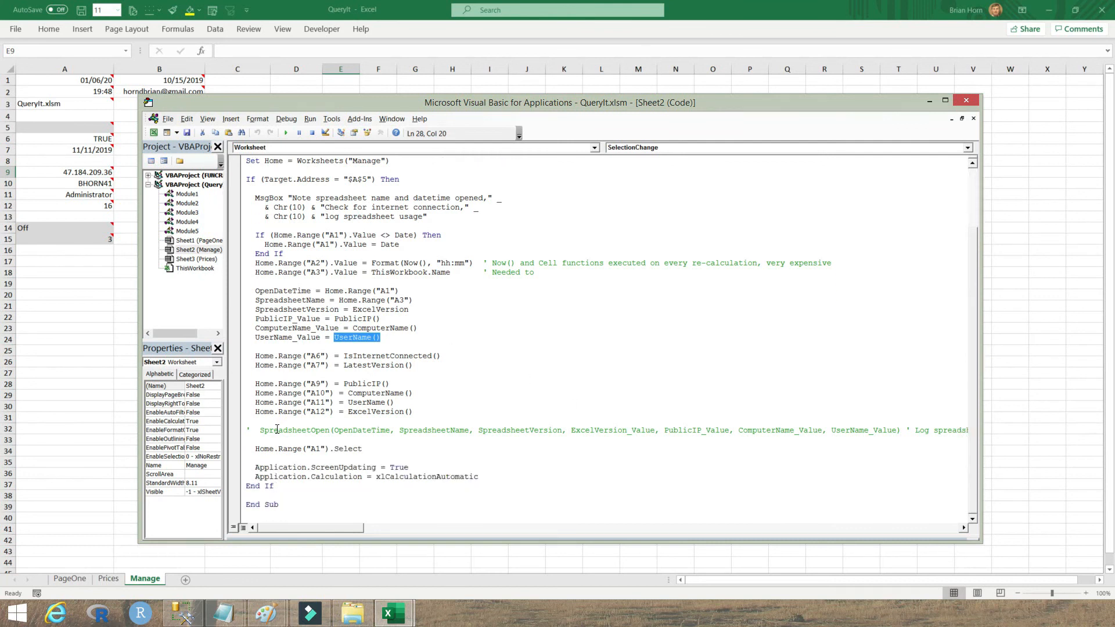
left_click(251, 430)
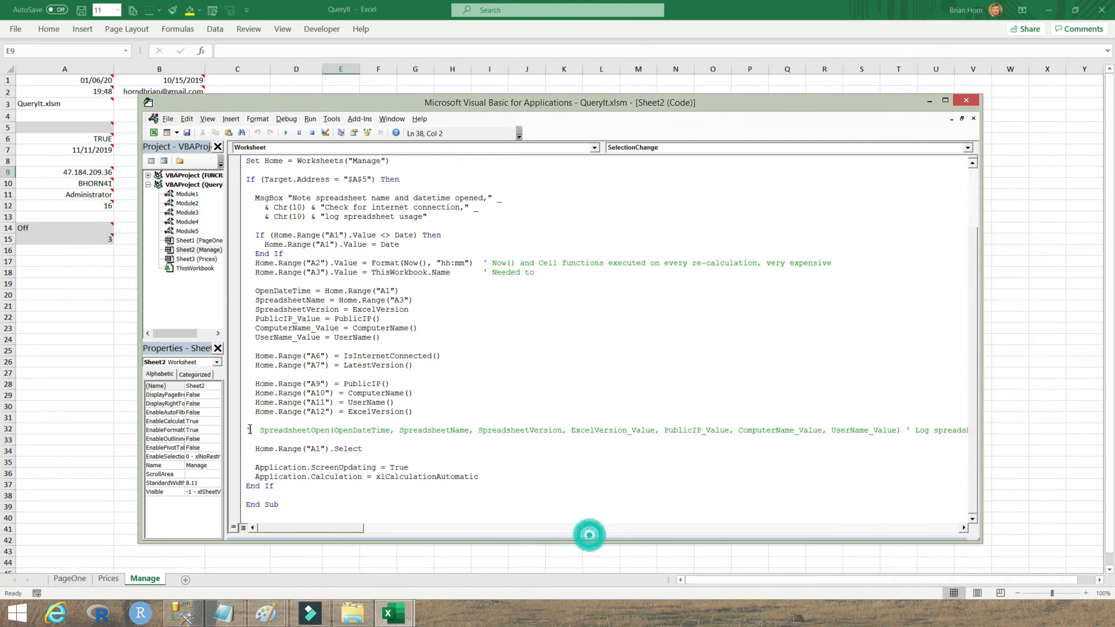
key("BackSpace")
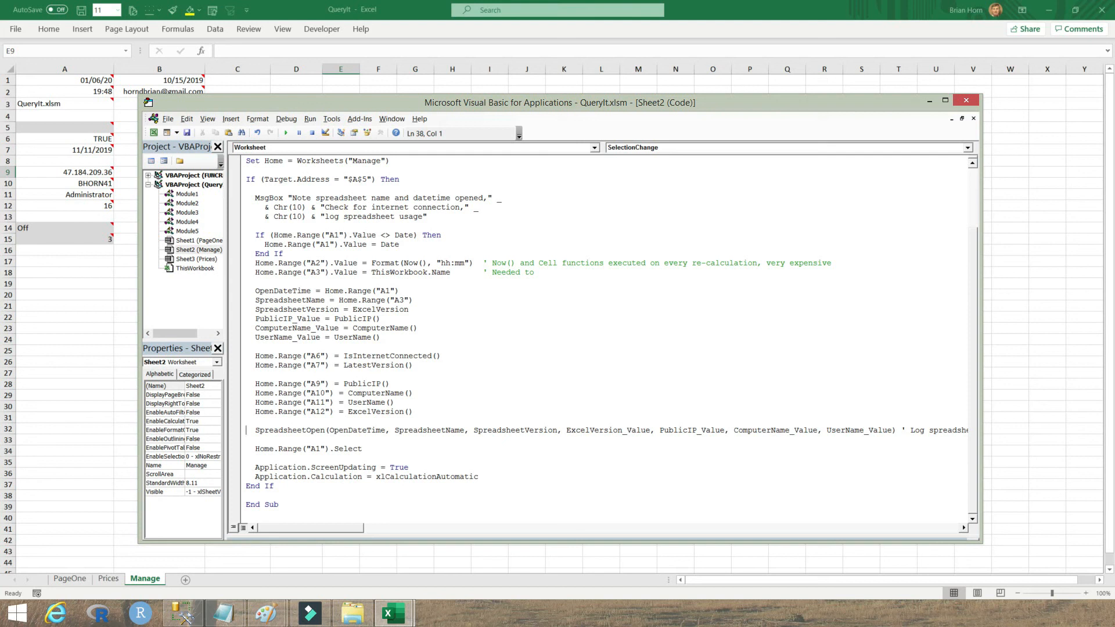
type("'")
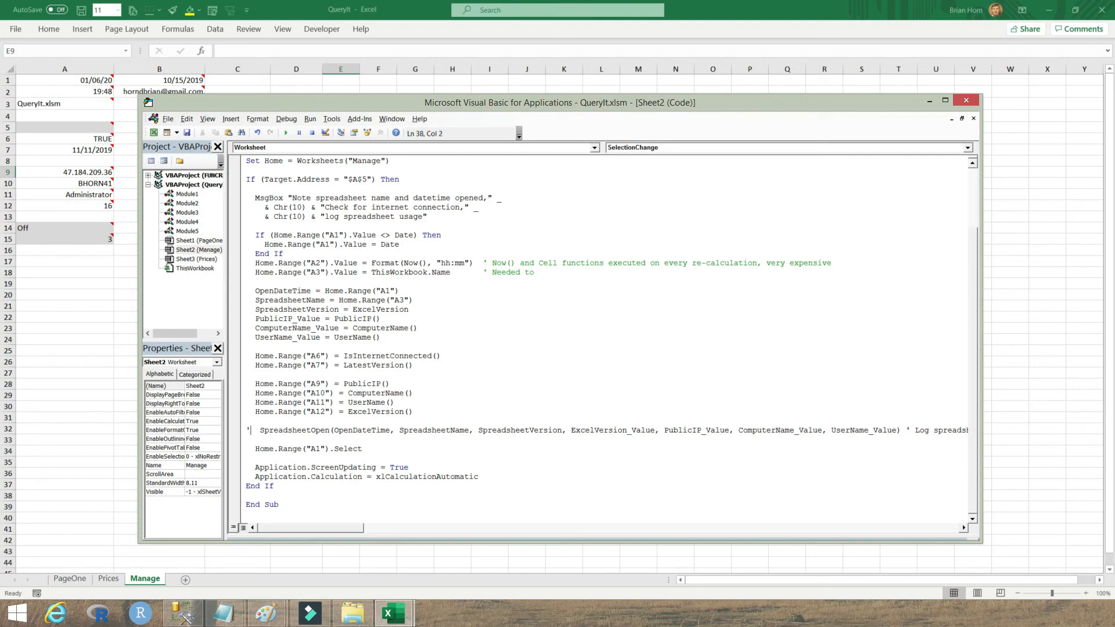
key("Down")
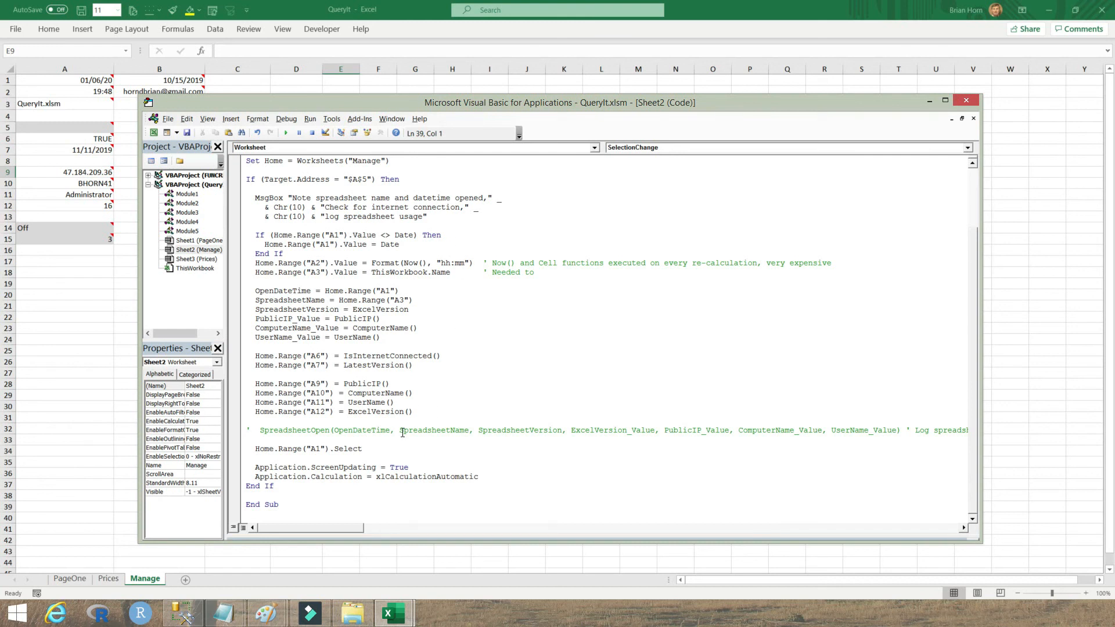
Step: Back in Excel, select A5 to run the logging macro, dismiss its message, and check column A notes
left_click(85, 363)
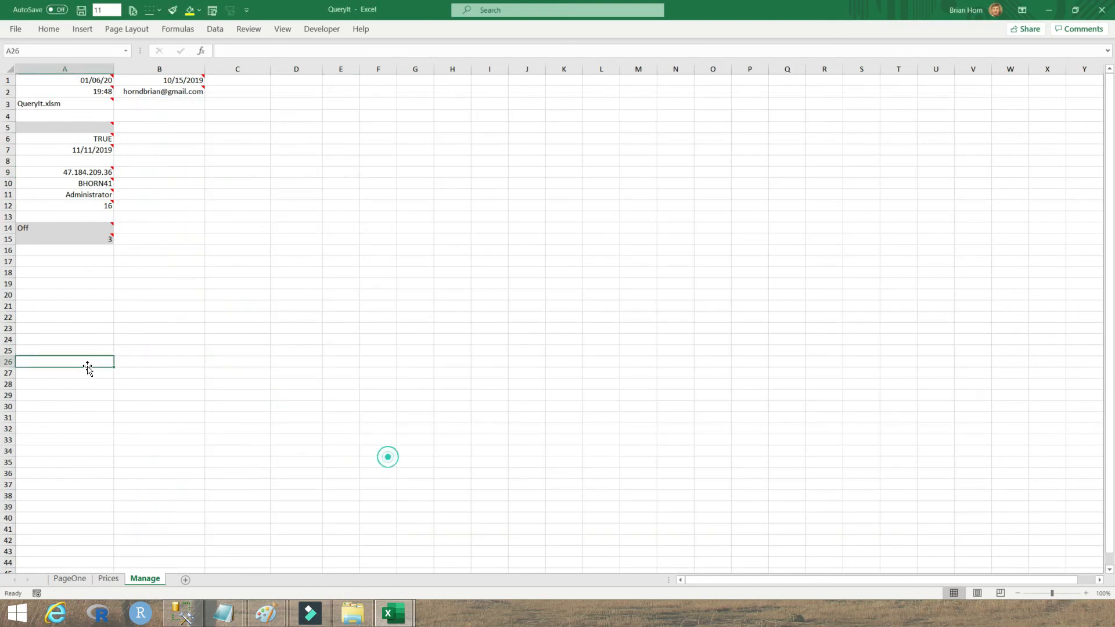
mouse_move(98, 125)
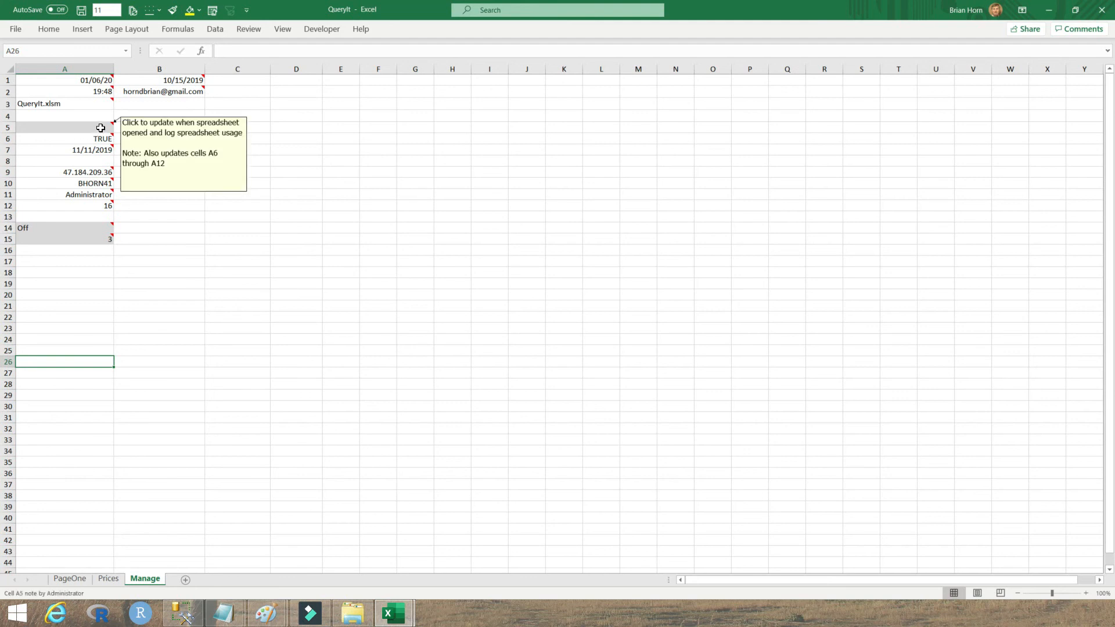
left_click(100, 128)
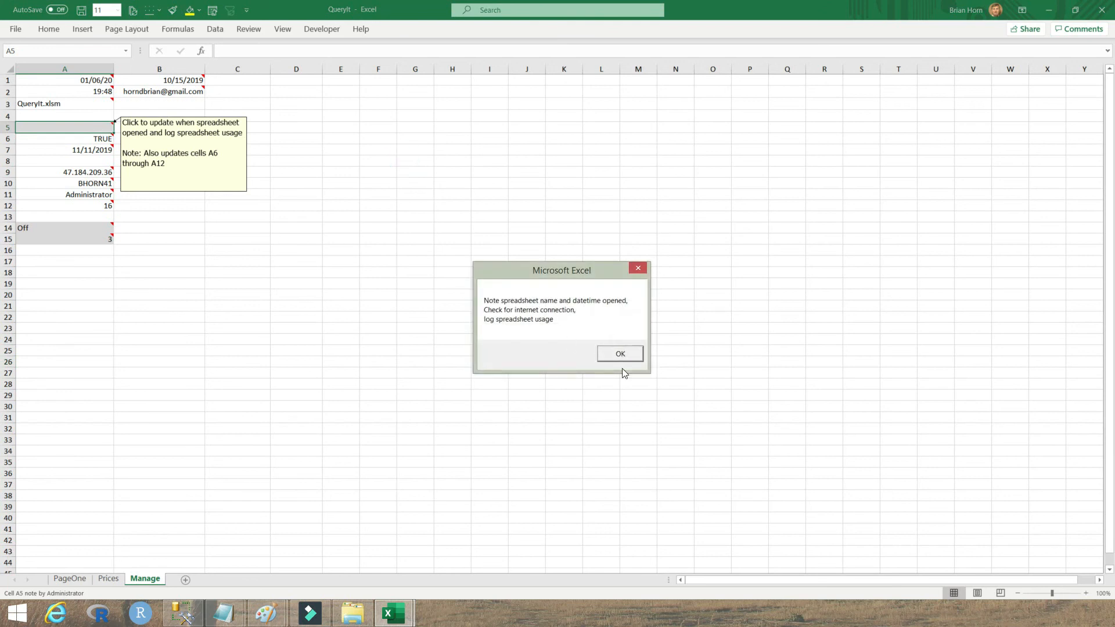
left_click(620, 356)
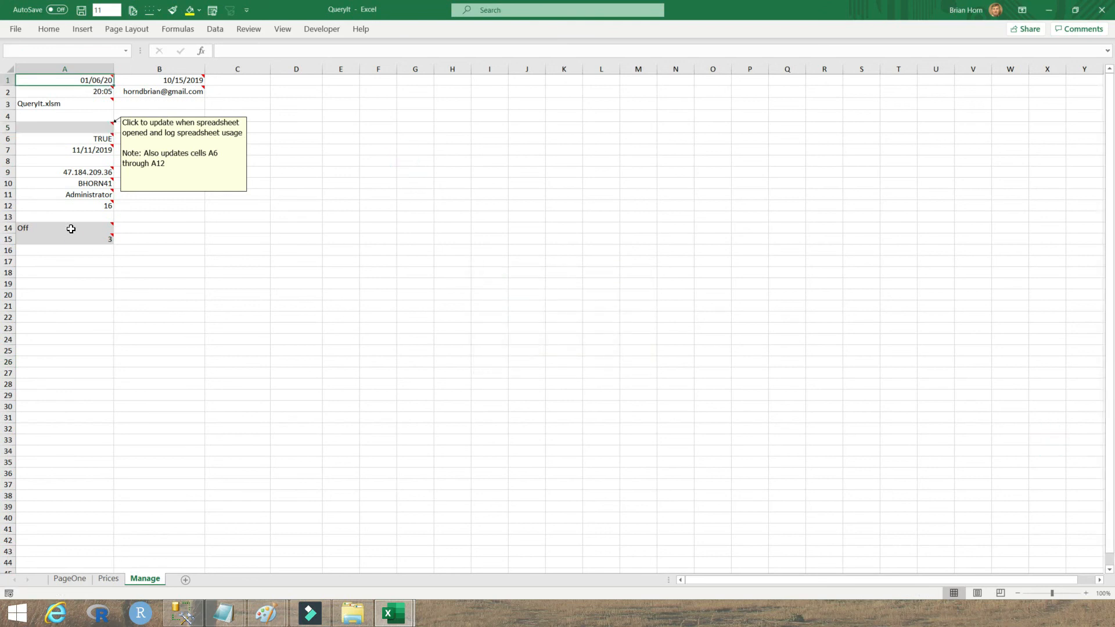
mouse_move(95, 210)
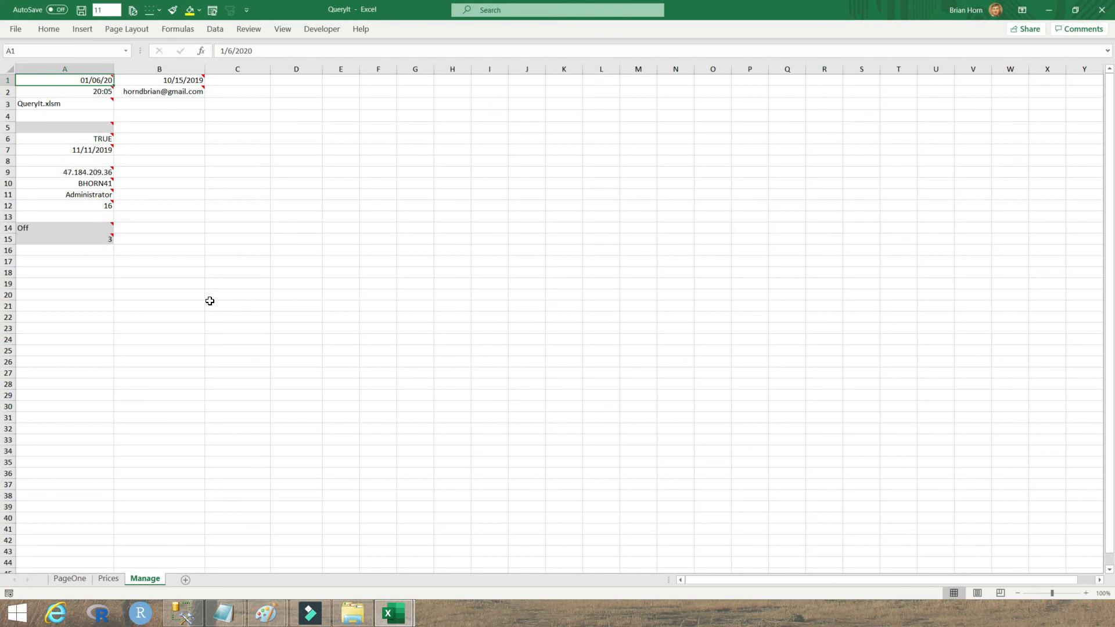
Step: Bring up Notepad's Introduction notes and highlight section 2 and its Polaris function names
mouse_move(91, 152)
left_click(222, 621)
left_click(146, 534)
left_click_drag(138, 70, 512, 105)
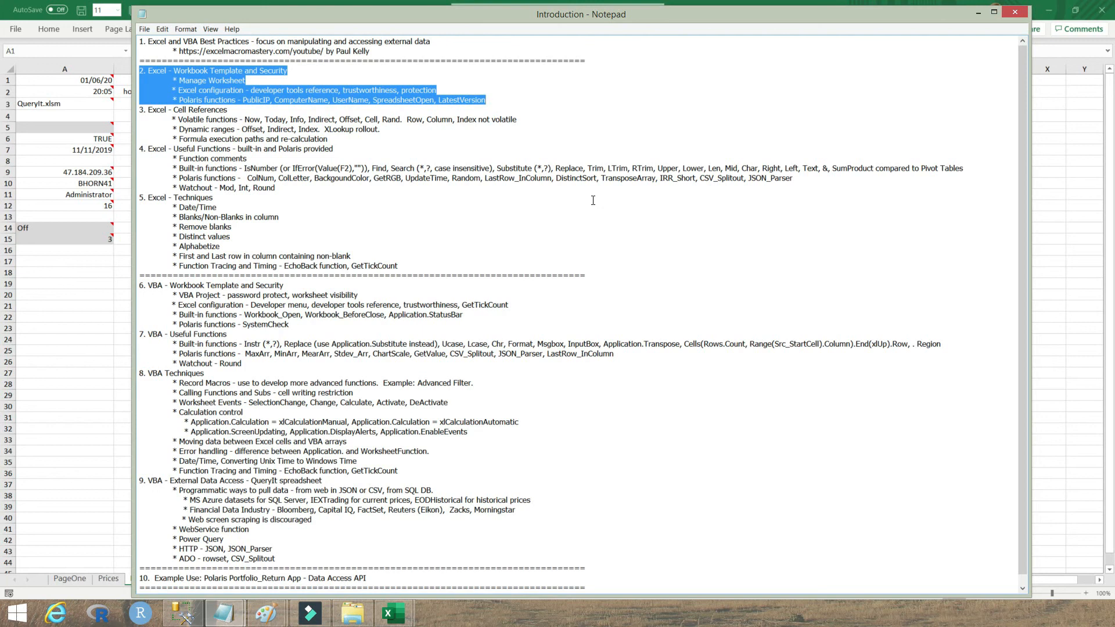
left_click(504, 123)
left_click_drag(179, 100, 235, 99)
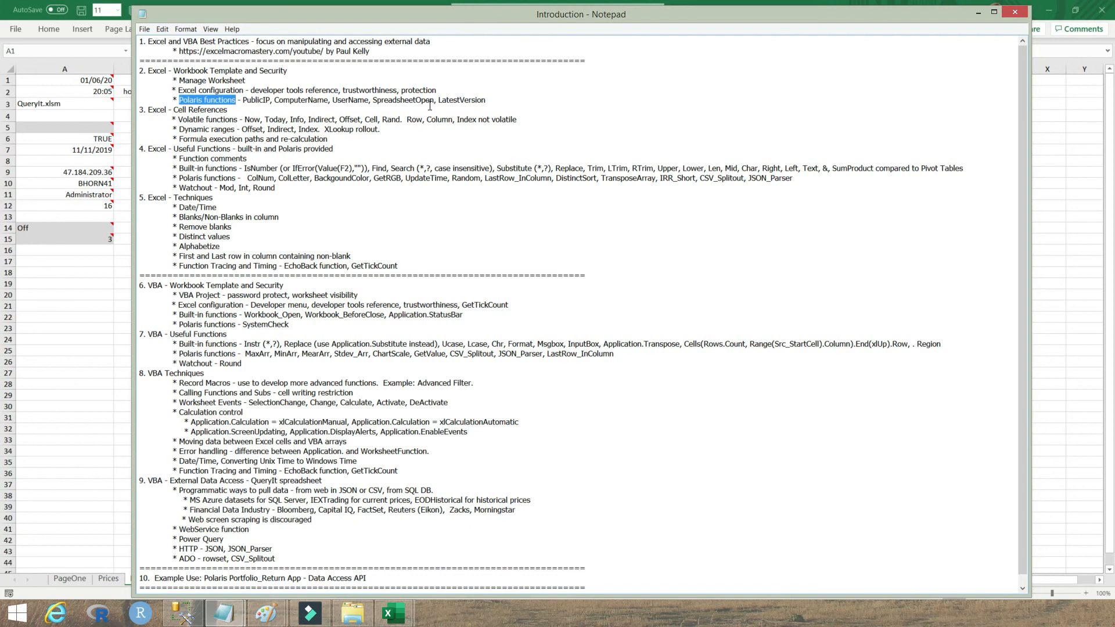
left_click_drag(435, 101, 245, 101)
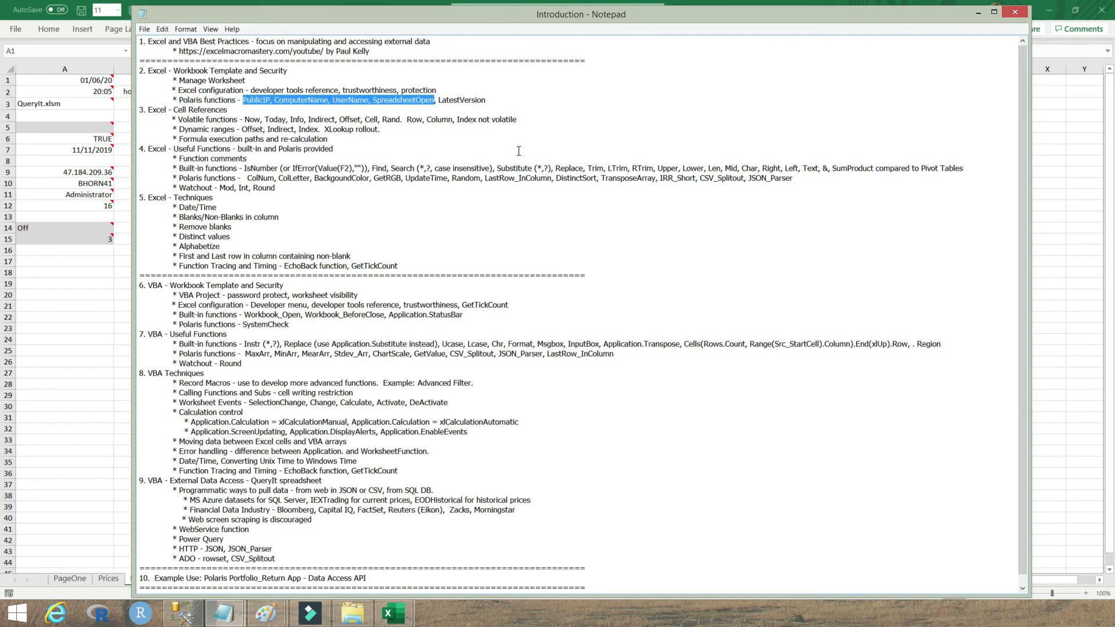